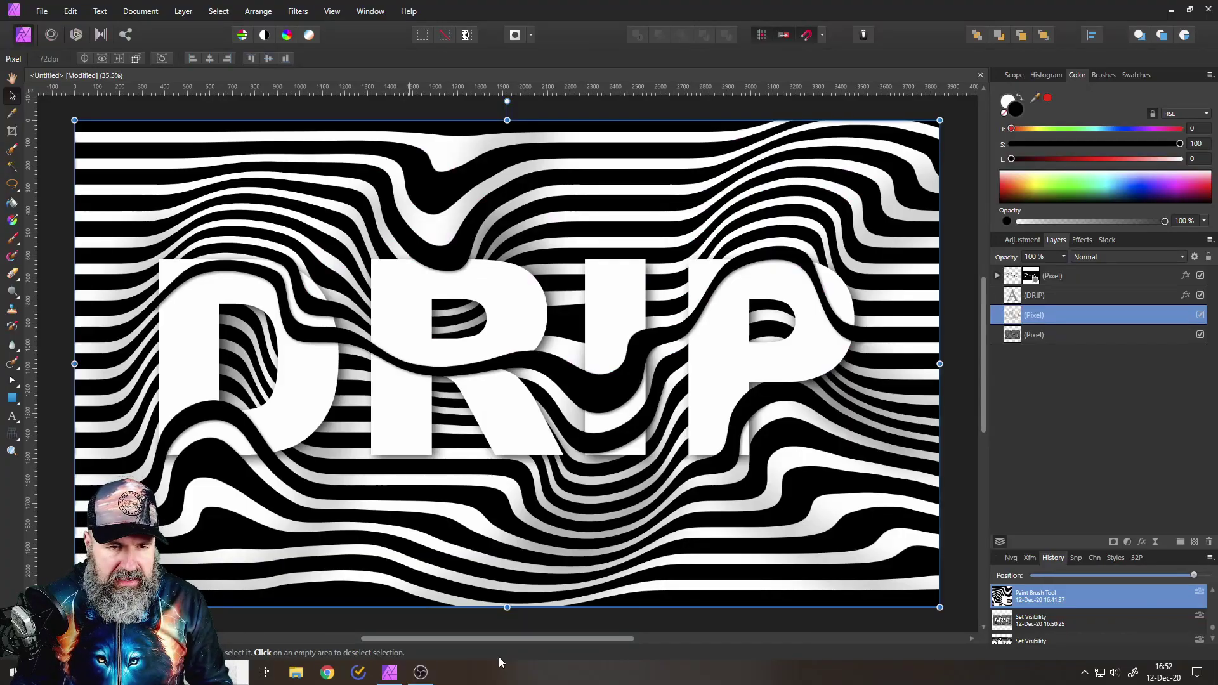
Hide the top Pixel layer, the DRIP text and the shadow layer, then select the bottom stripe layer
click(1200, 275)
click(1201, 296)
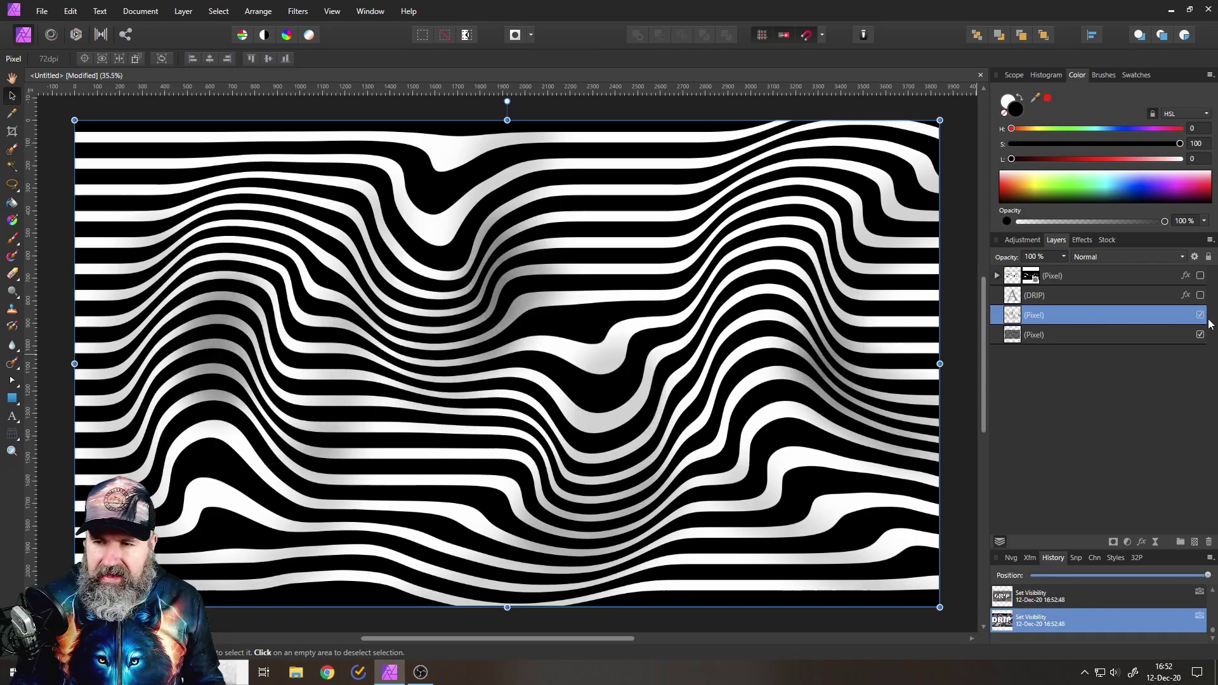
click(1200, 316)
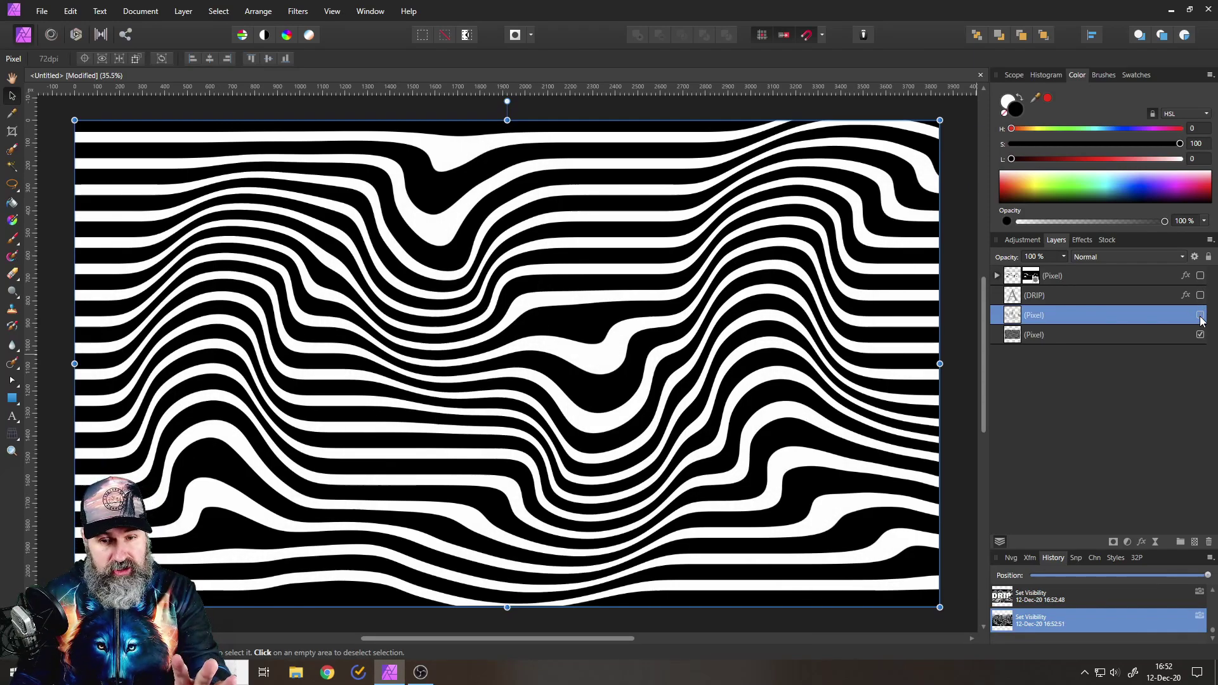
click(1200, 316)
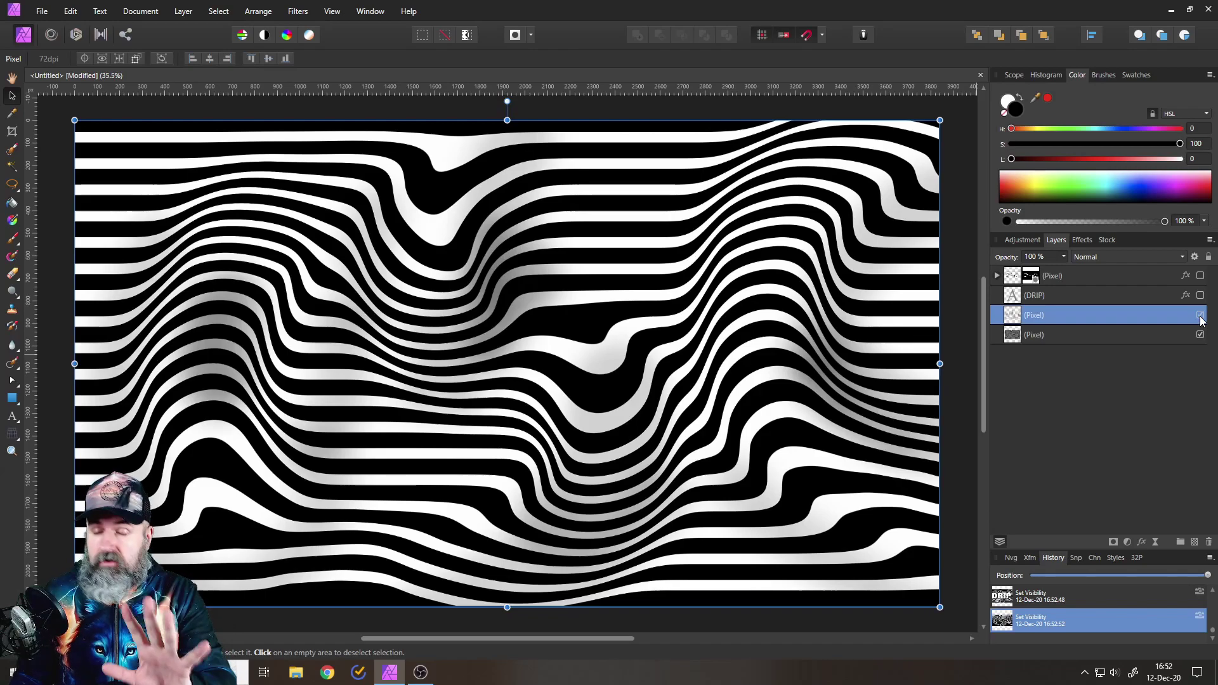
click(1201, 316)
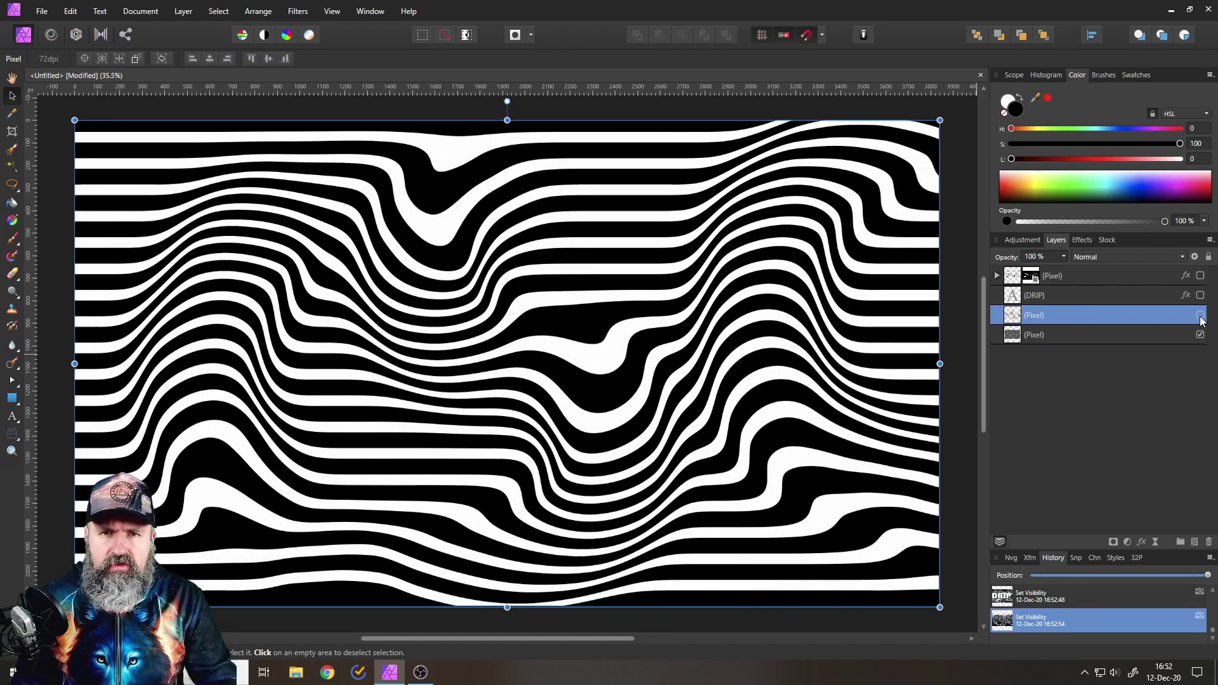
click(1069, 336)
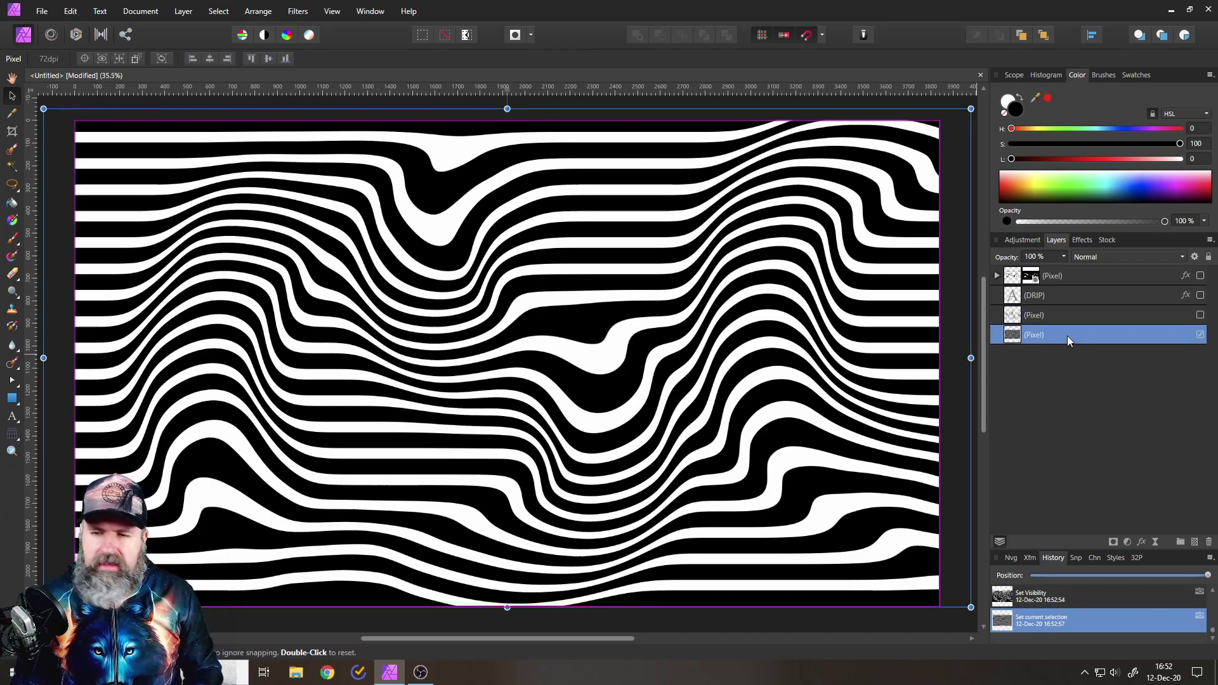
Select all four layers and delete them, leaving a blank white canvas
shift+click(1067, 277)
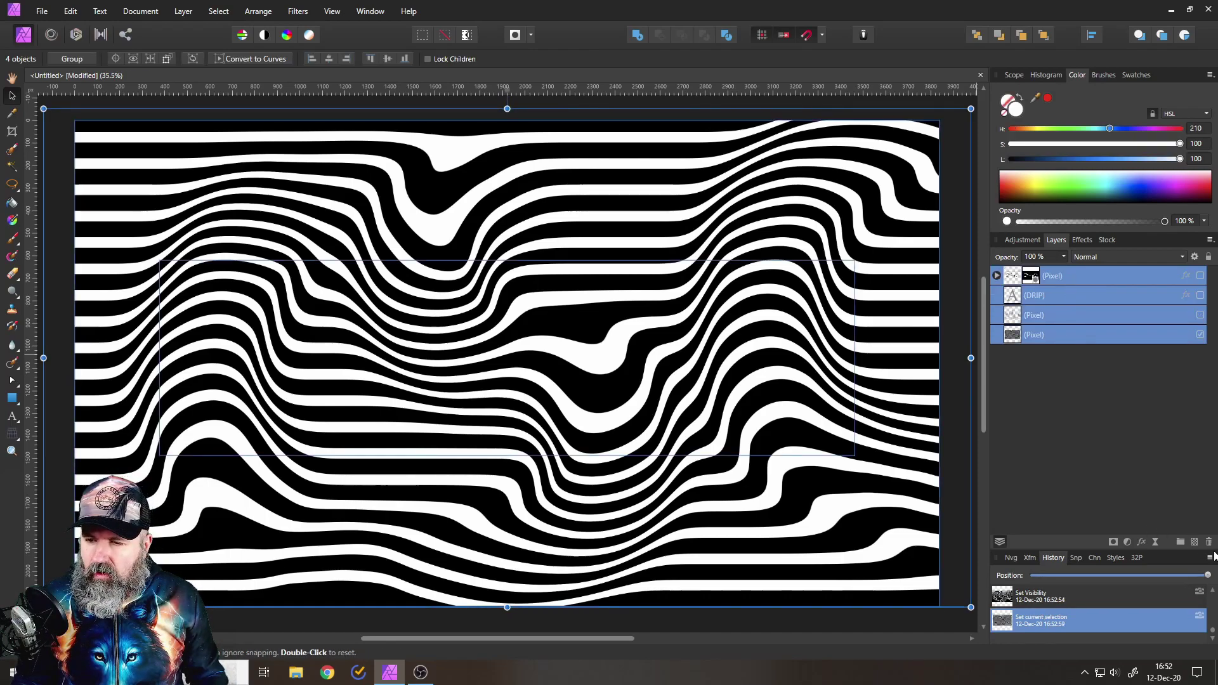
click(1209, 543)
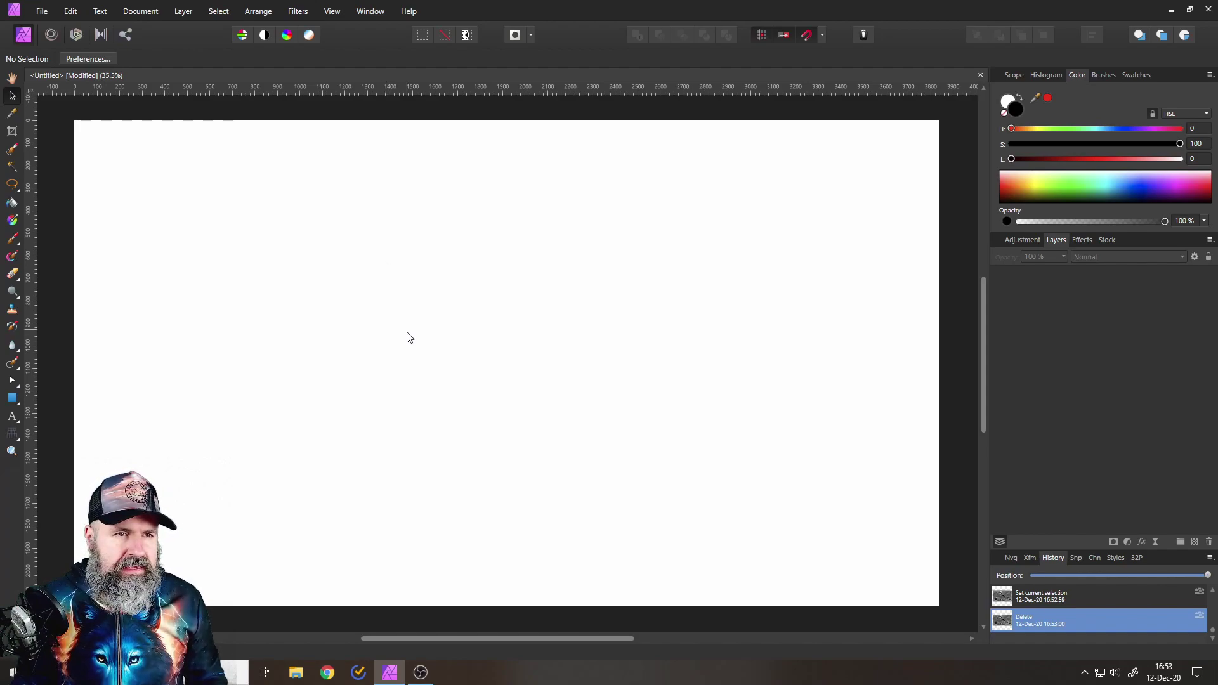
click(140, 11)
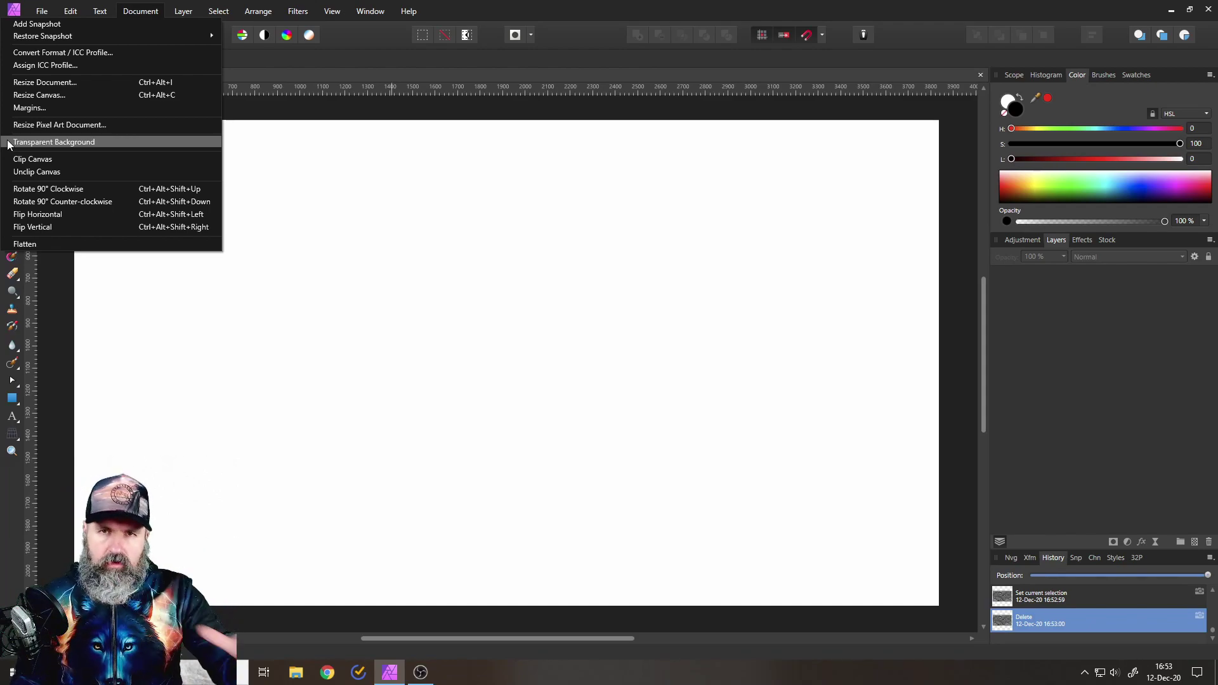
click(157, 11)
click(158, 12)
click(158, 12)
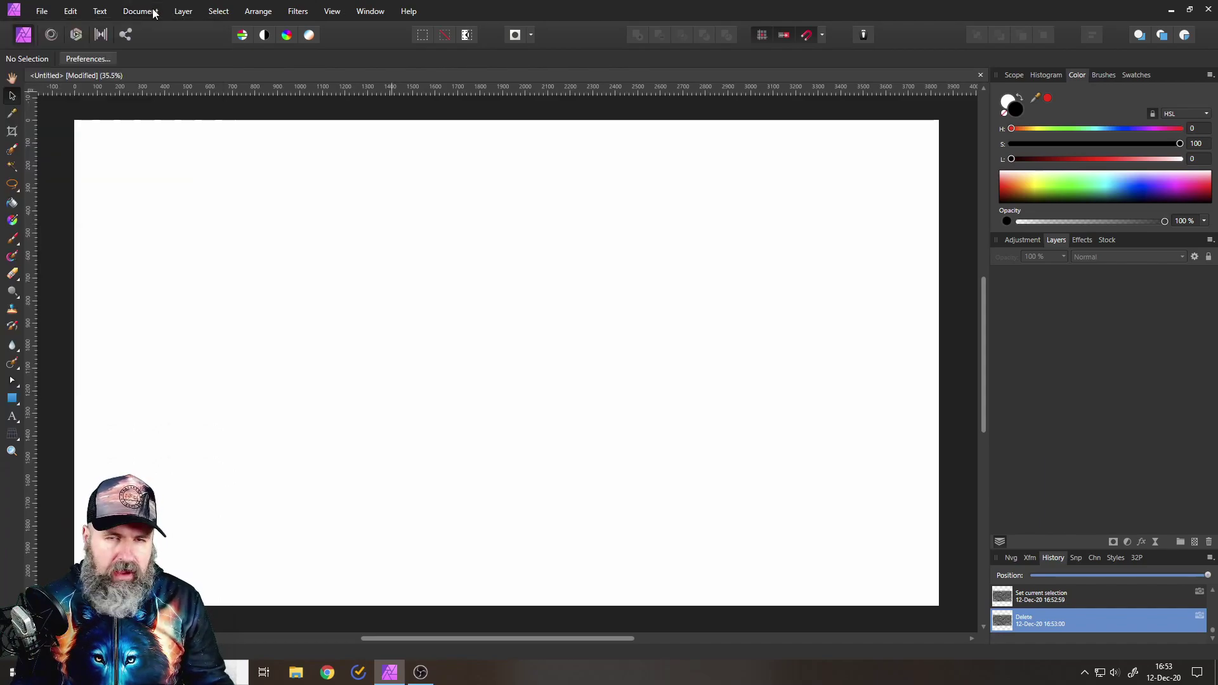
click(12, 398)
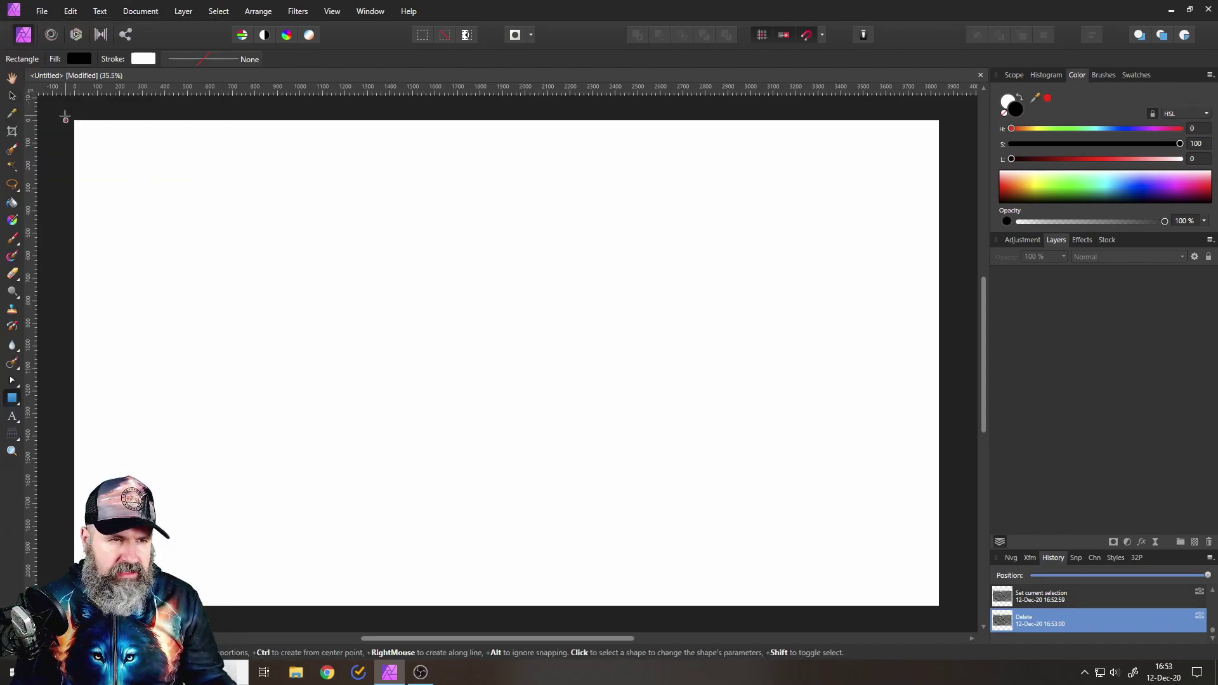
drag(65, 108, 967, 630)
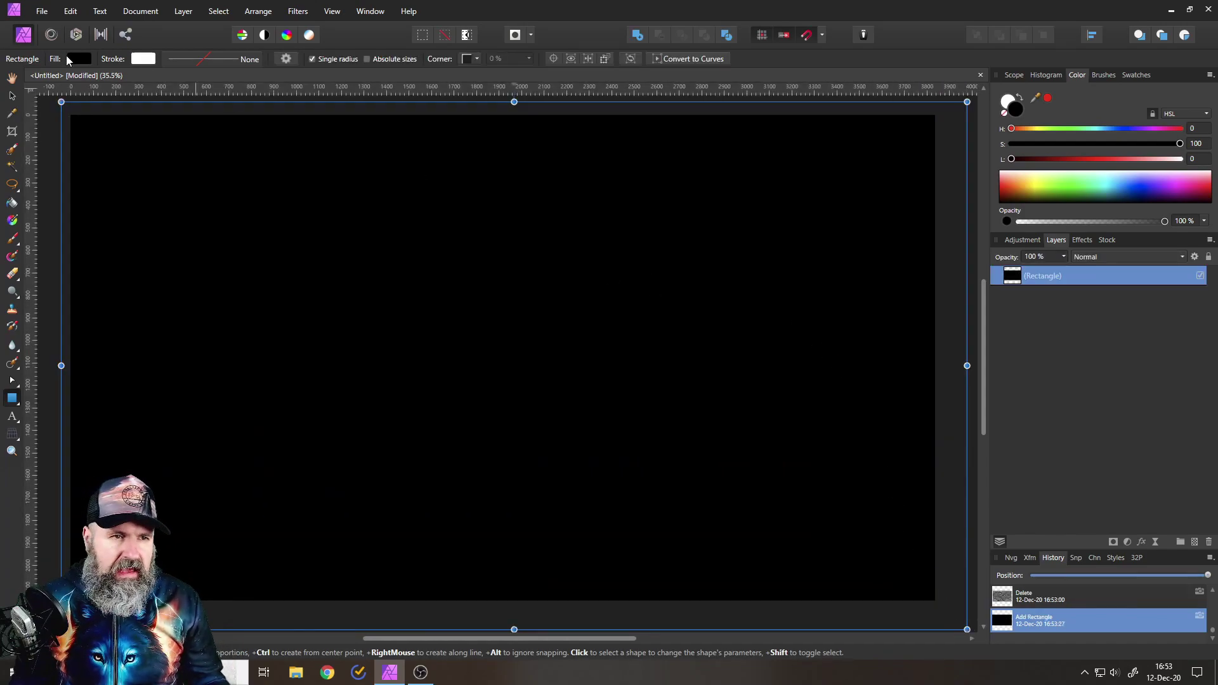
click(71, 58)
drag(90, 130, 133, 175)
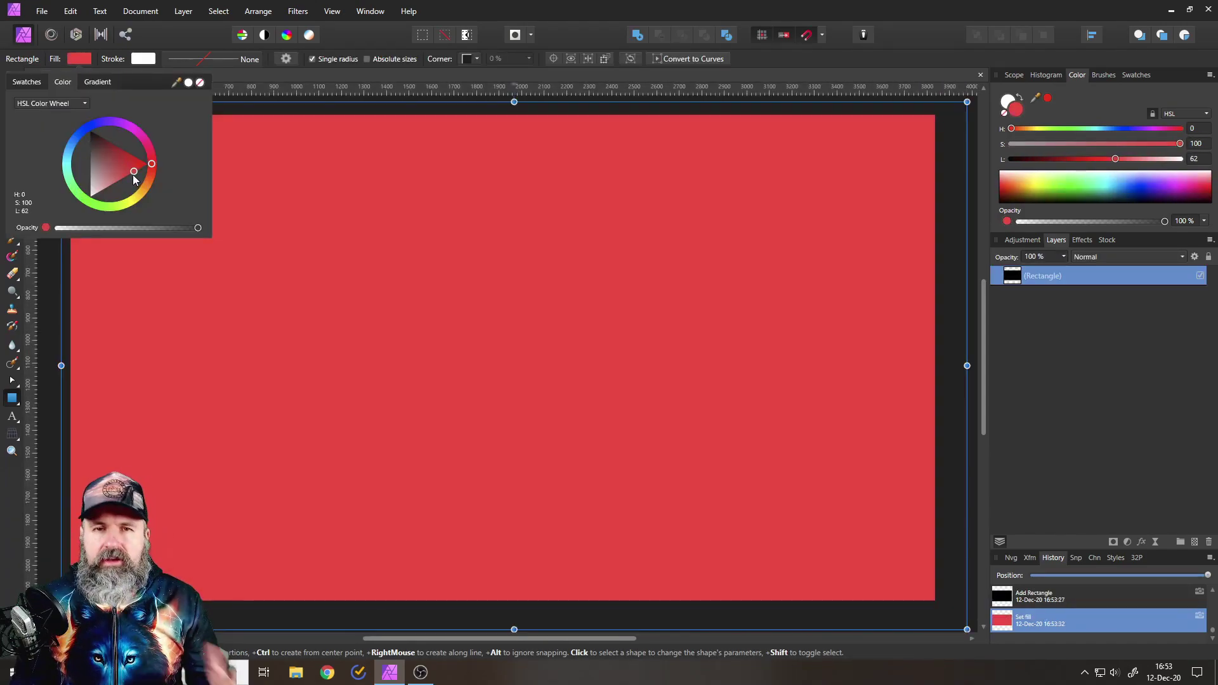
click(78, 60)
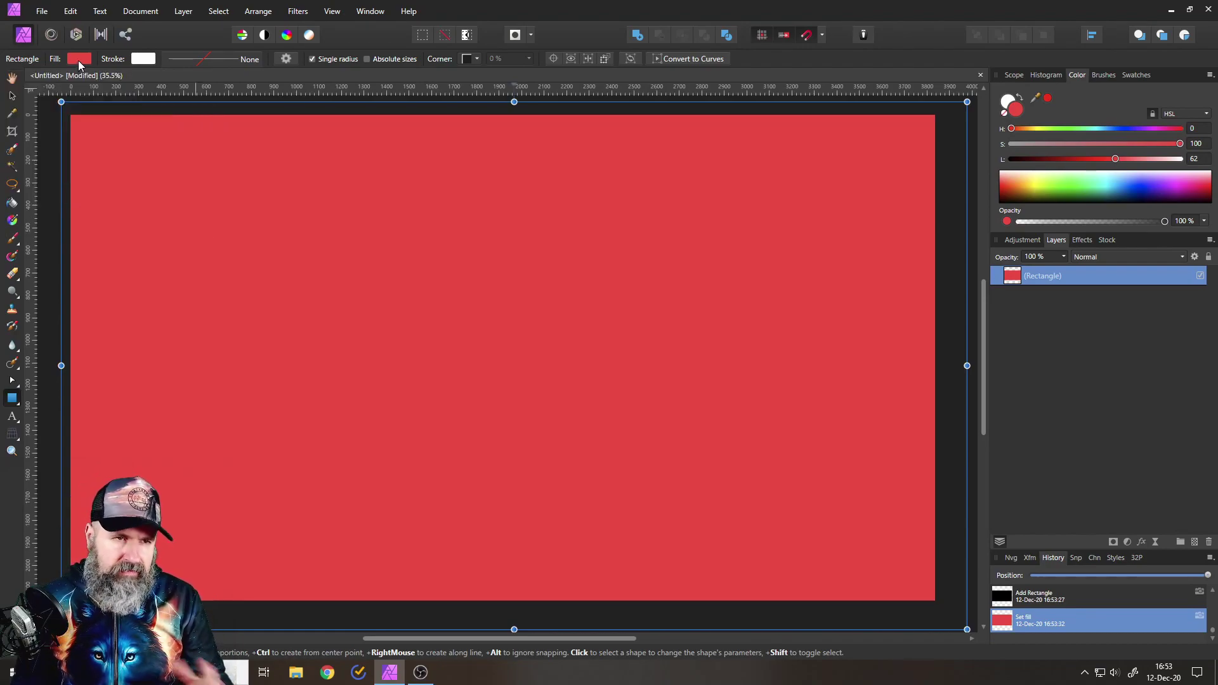
click(10, 95)
key(Delete)
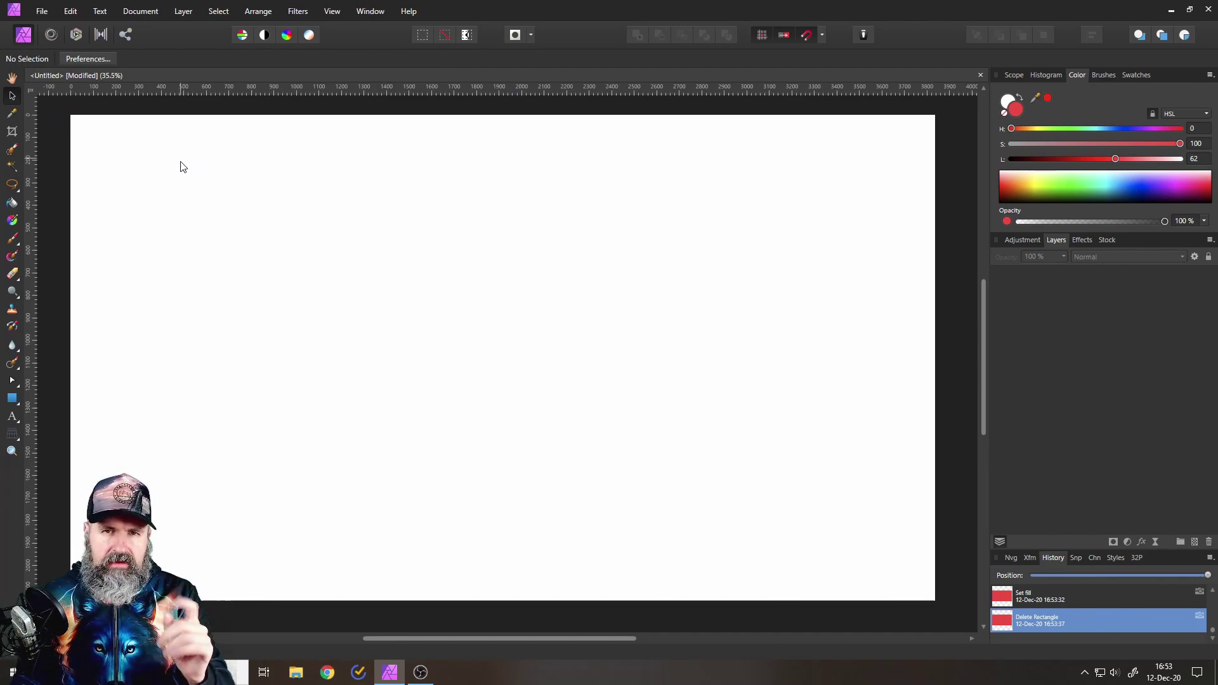
click(142, 13)
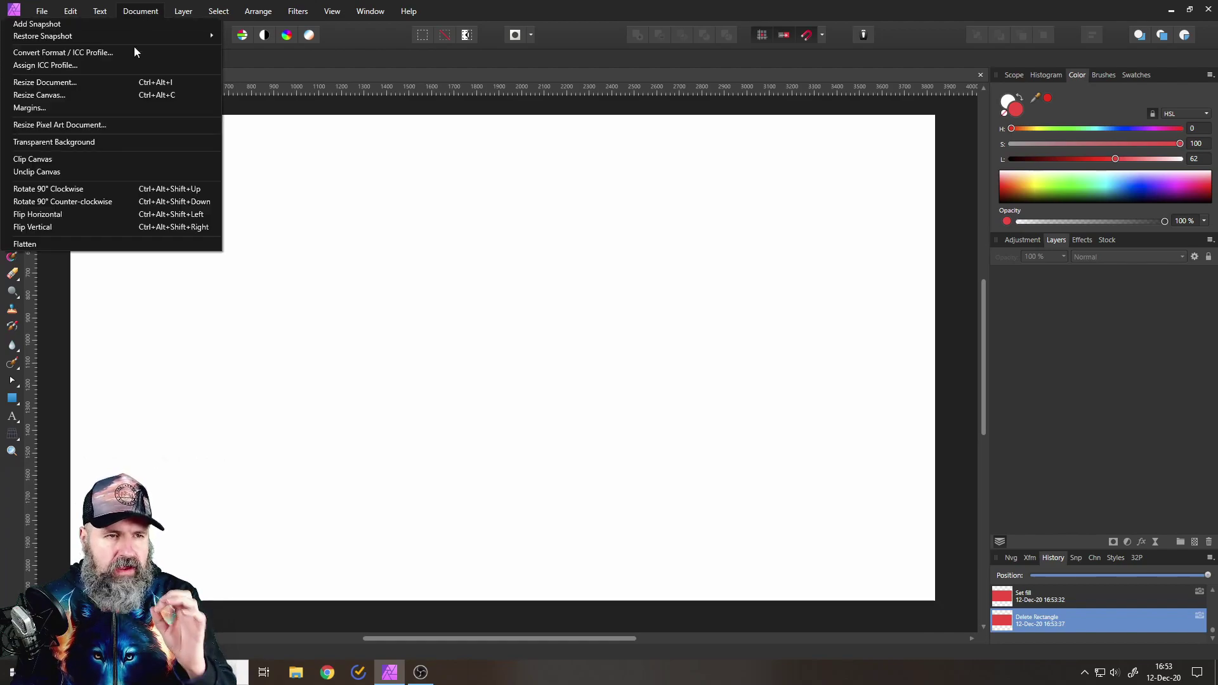
click(71, 86)
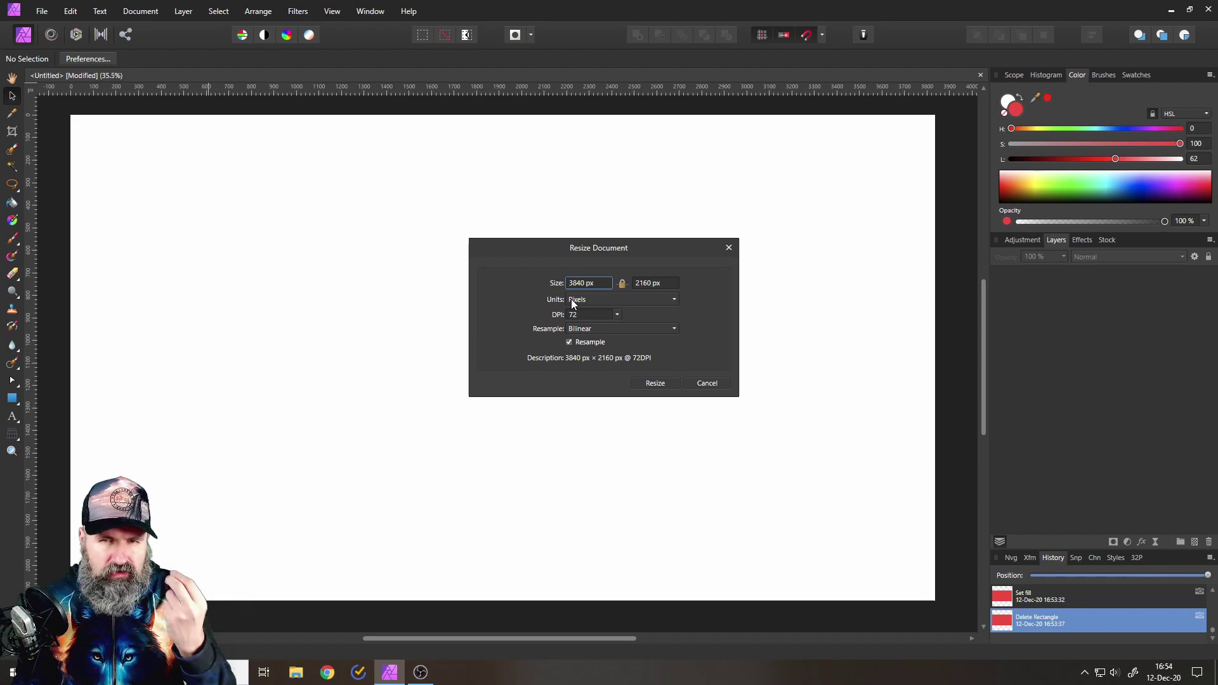
click(708, 384)
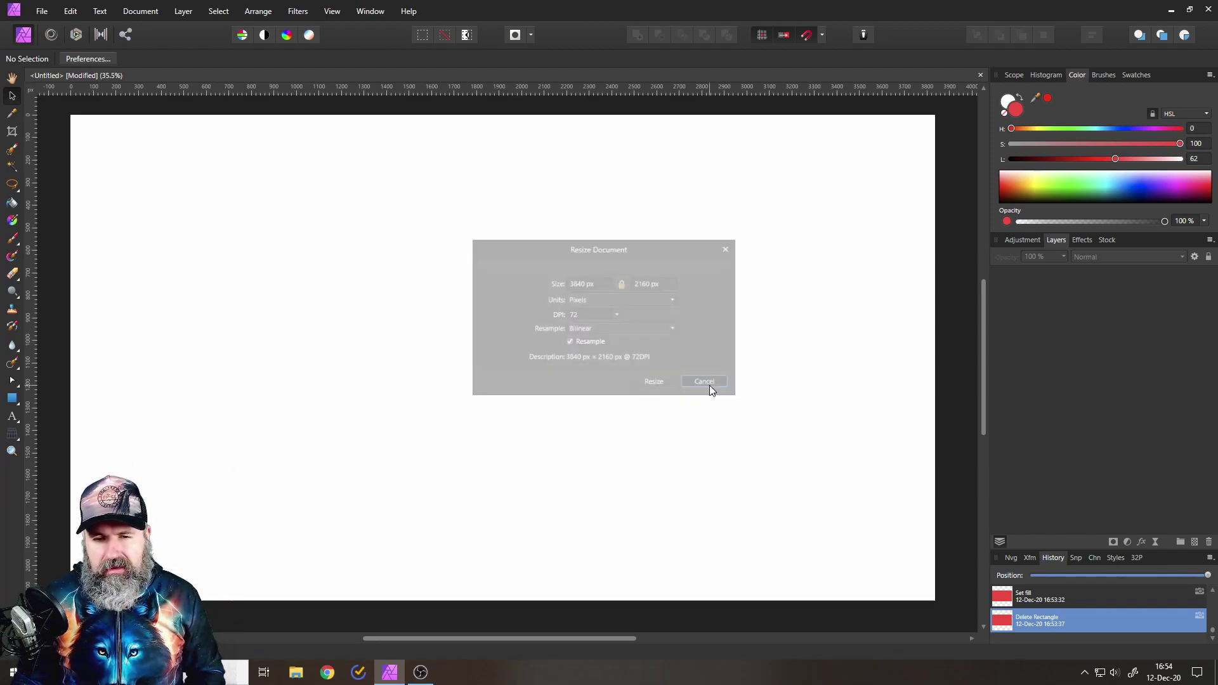
Draw a thin black-filled rectangle stretching across the full canvas width along the top
click(10, 399)
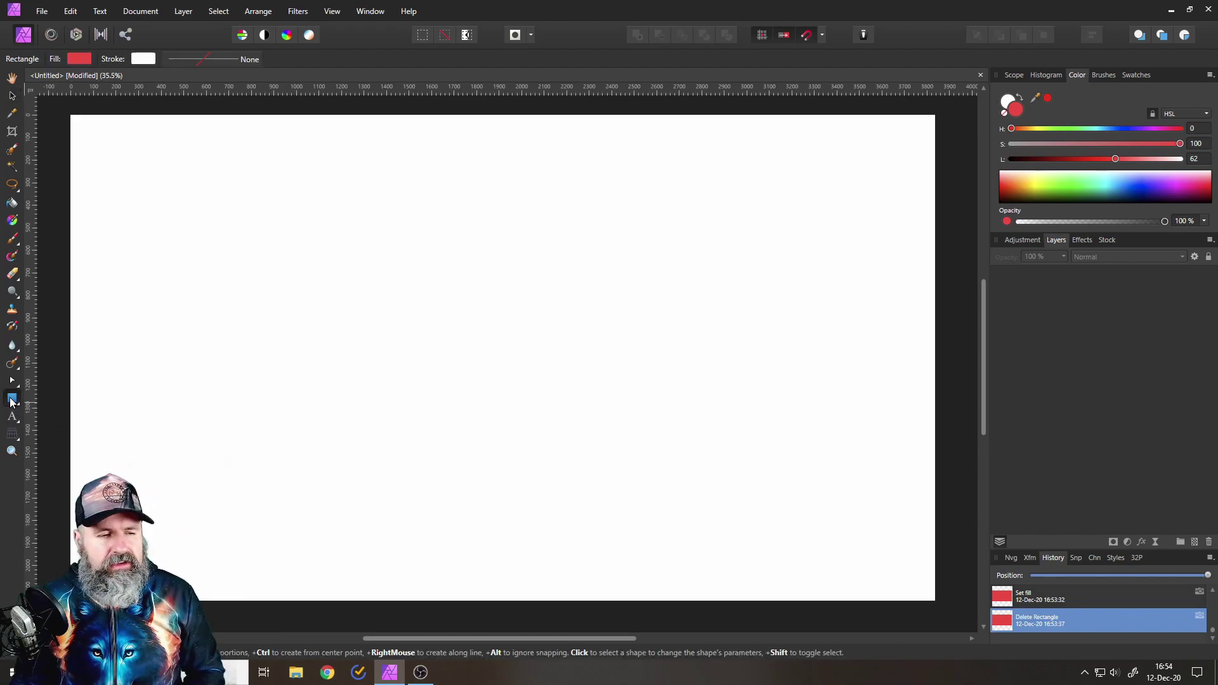
click(78, 59)
click(90, 130)
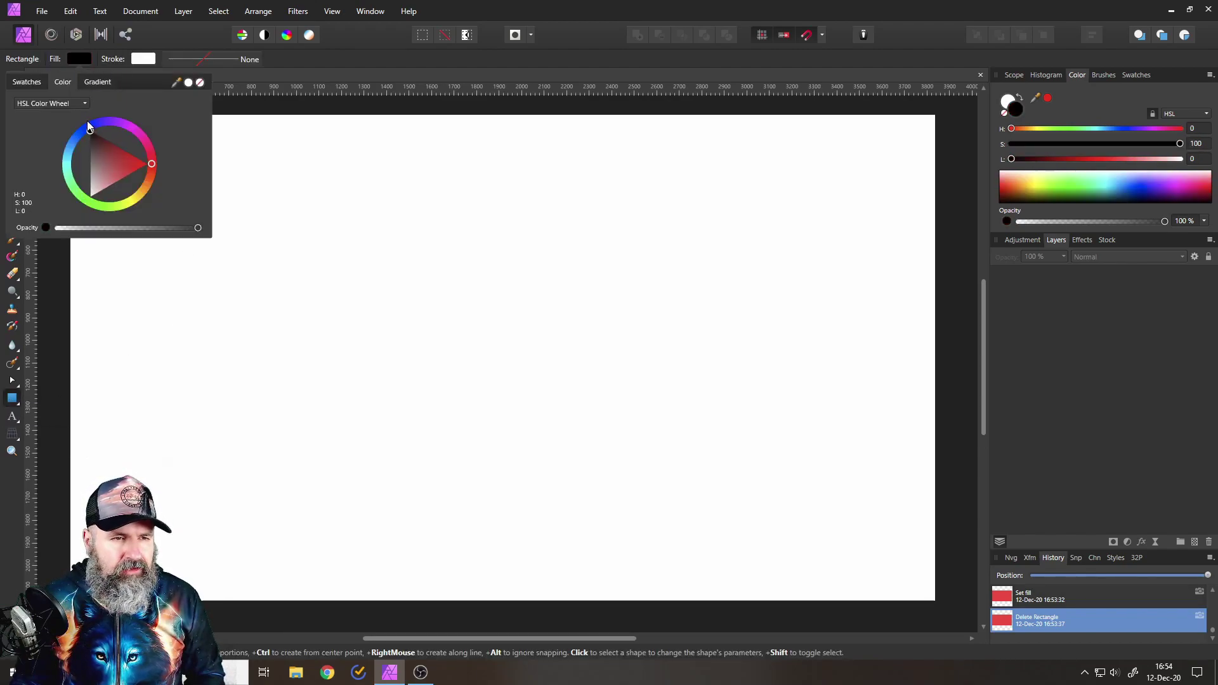
click(77, 59)
click(77, 58)
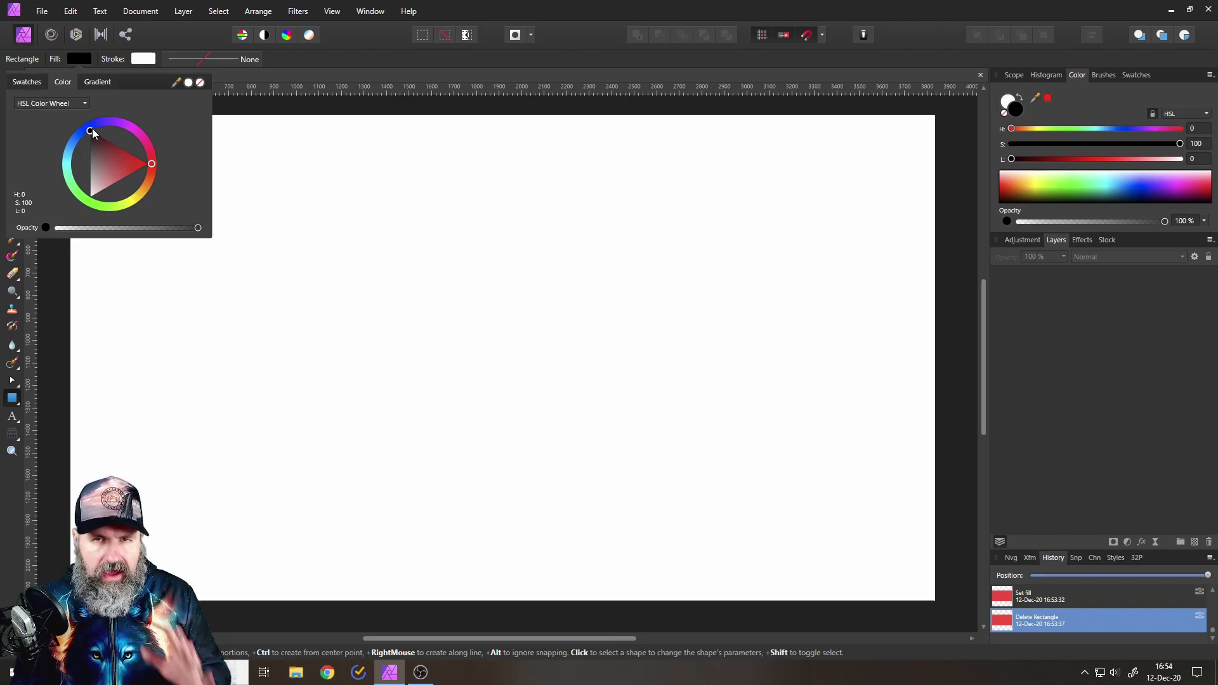
click(81, 57)
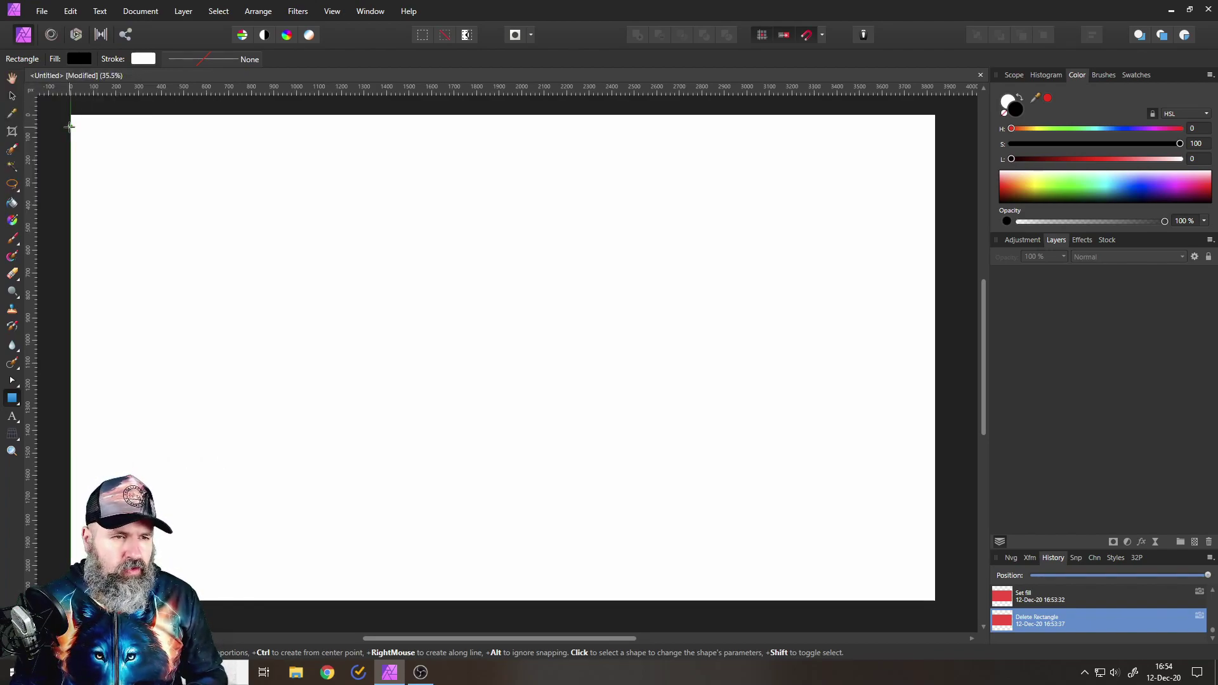
drag(53, 125, 954, 145)
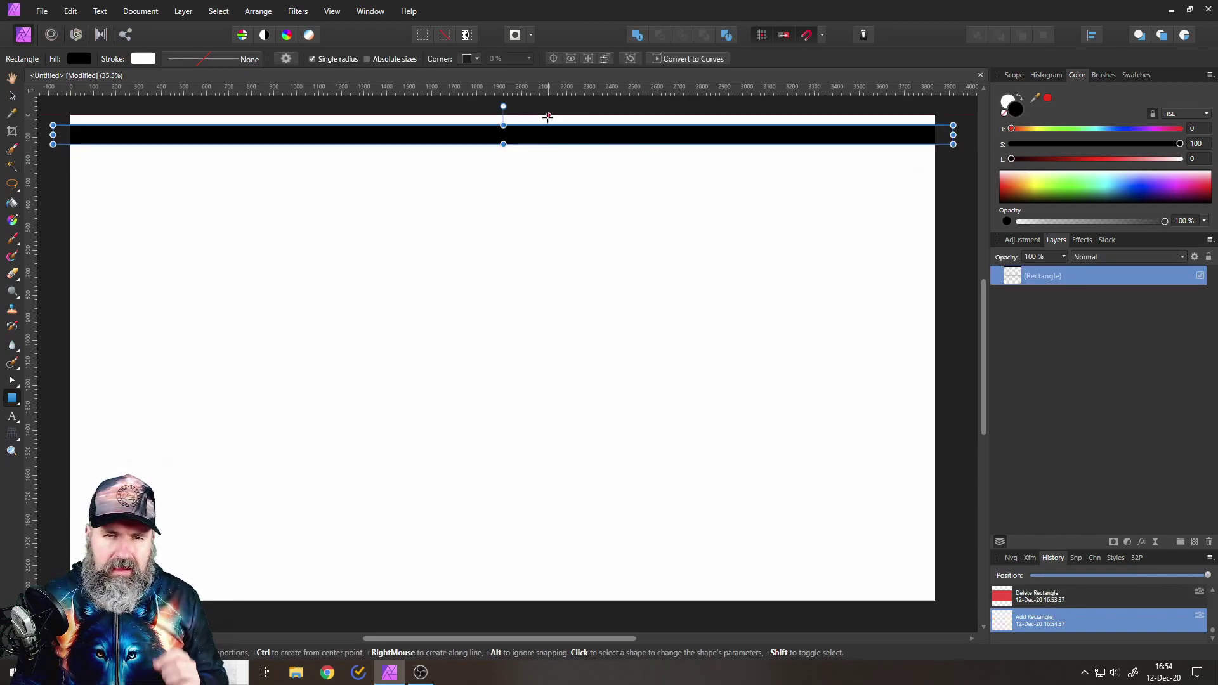
mouse_move(501, 142)
mouse_down()
mouse_move(503, 129)
mouse_move(502, 144)
mouse_up()
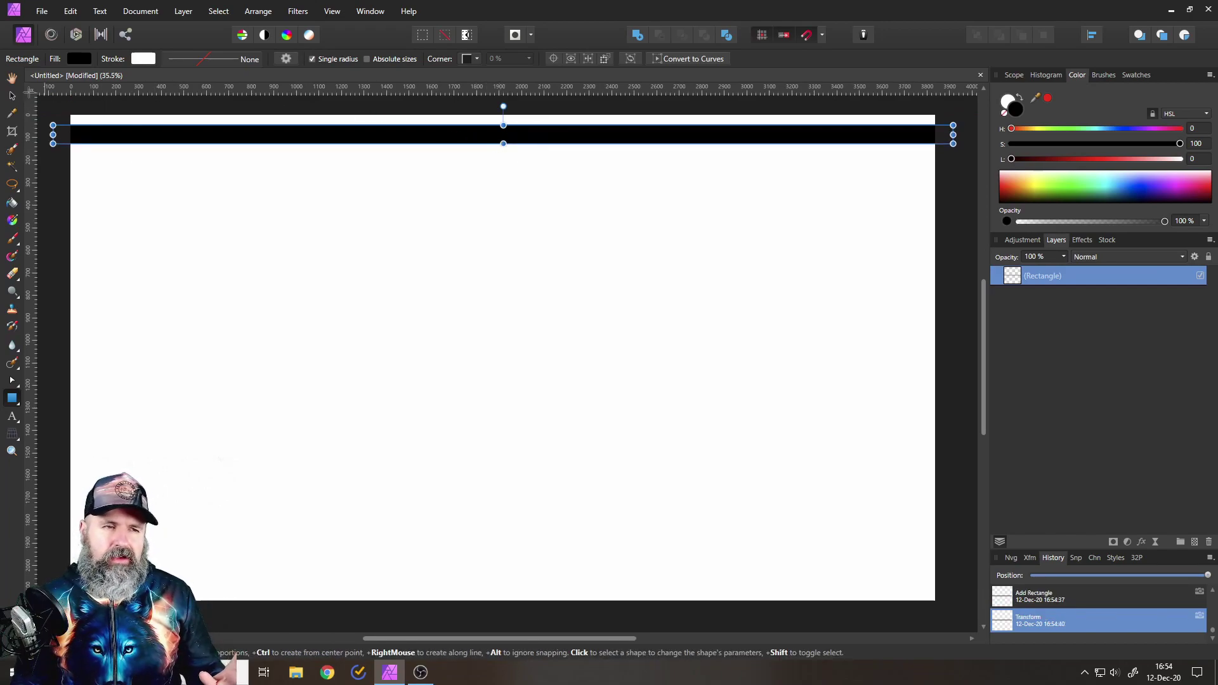
click(12, 96)
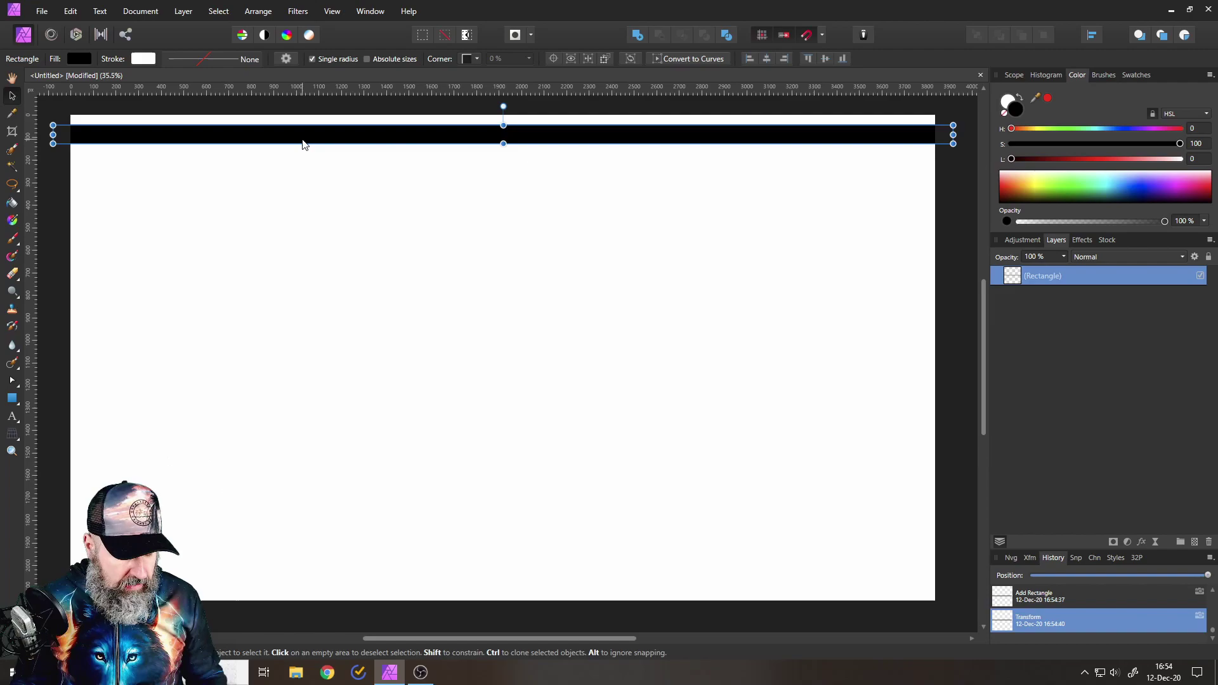
Place a copy of the bar below the original and repeat it with Ctrl+J to stack stripes downward
drag(331, 145, 333, 171)
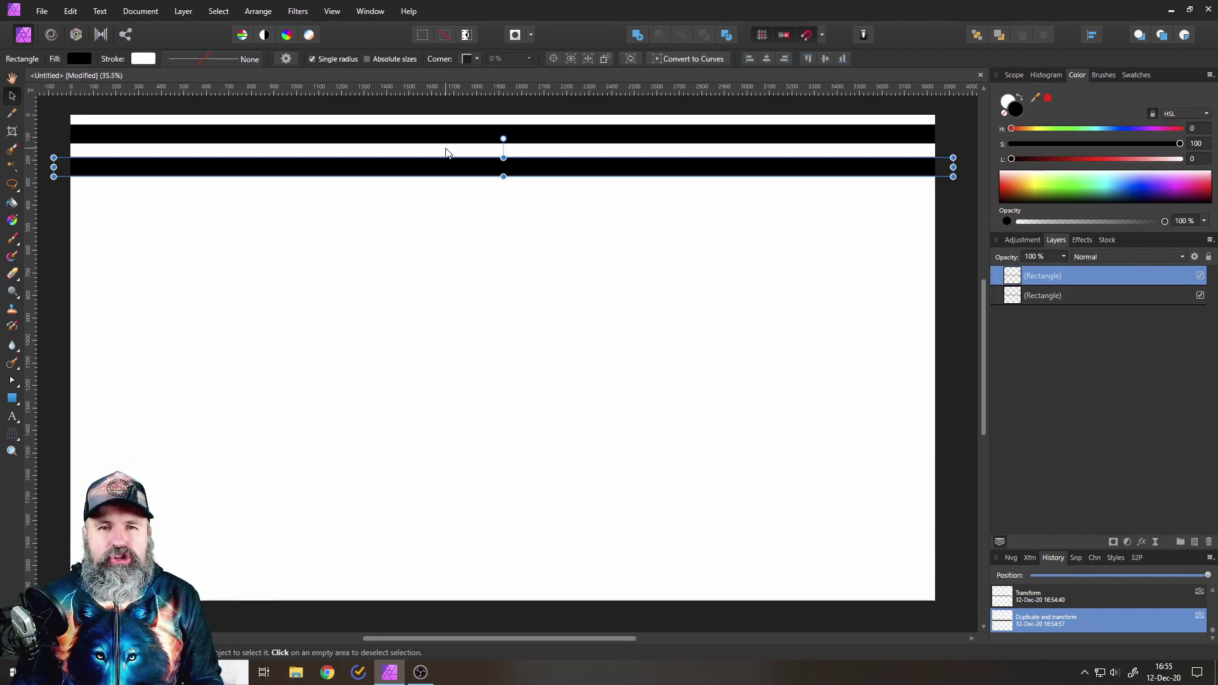
key(ctrl+j)
key(ctrl+j)
key(ctrl+j)
key(ctrl+j)
key(ctrl+j)
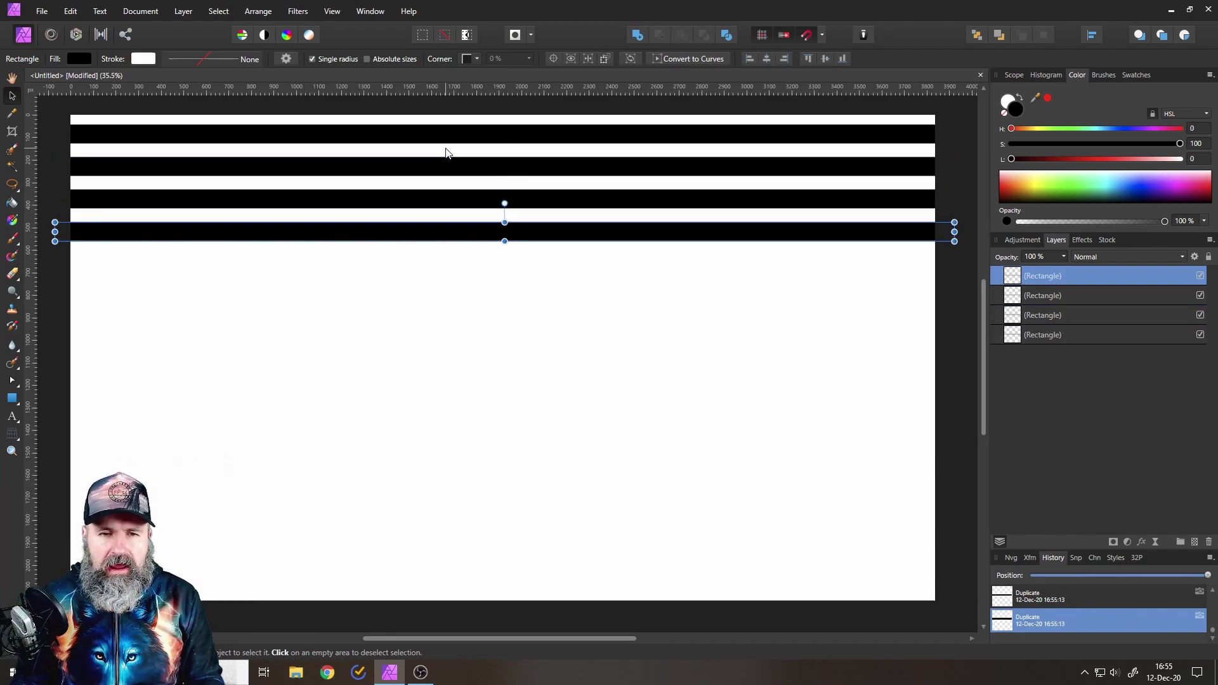
key(ctrl+j)
key(ctrl+j)
key(ctrl+j)
key(ctrl+j)
key(ctrl+j)
key(ctrl+j)
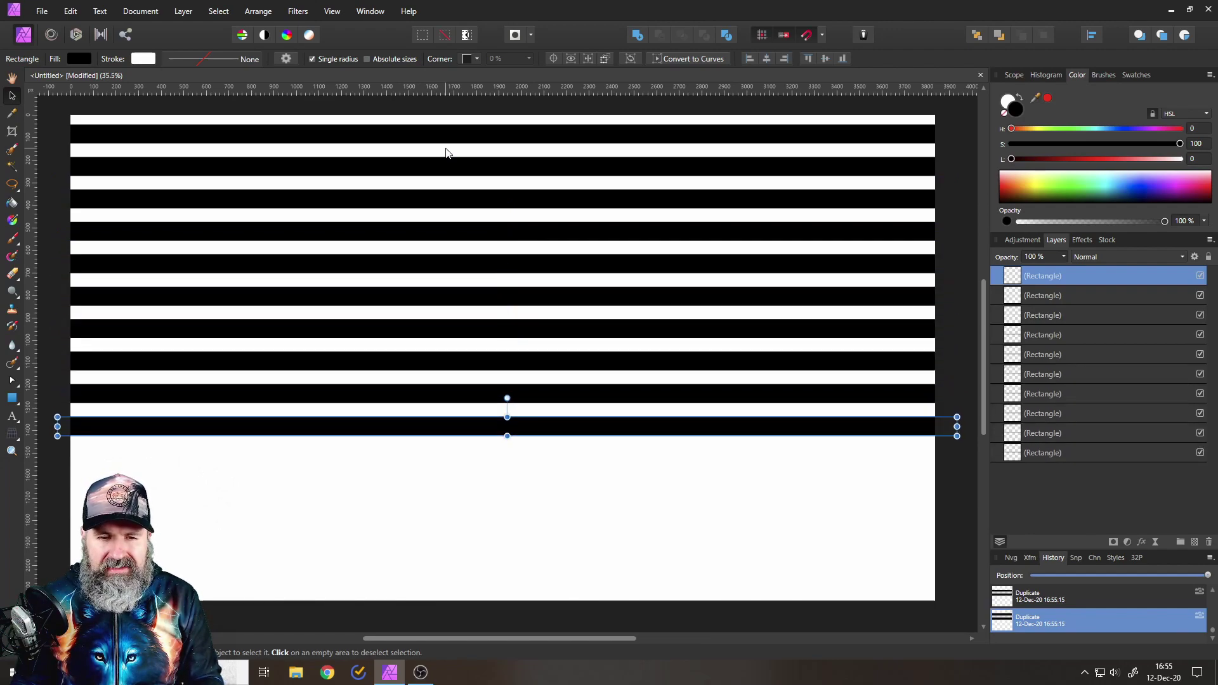
key(ctrl+j)
key(ctrl+j)
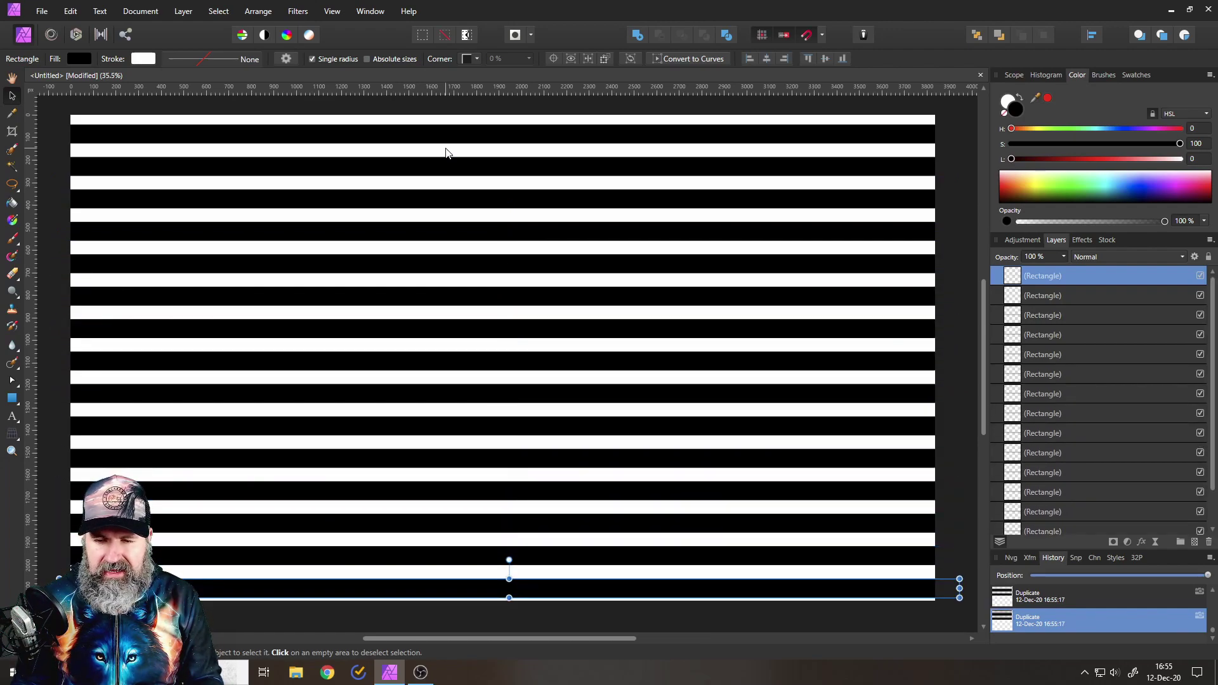
key(ctrl+j)
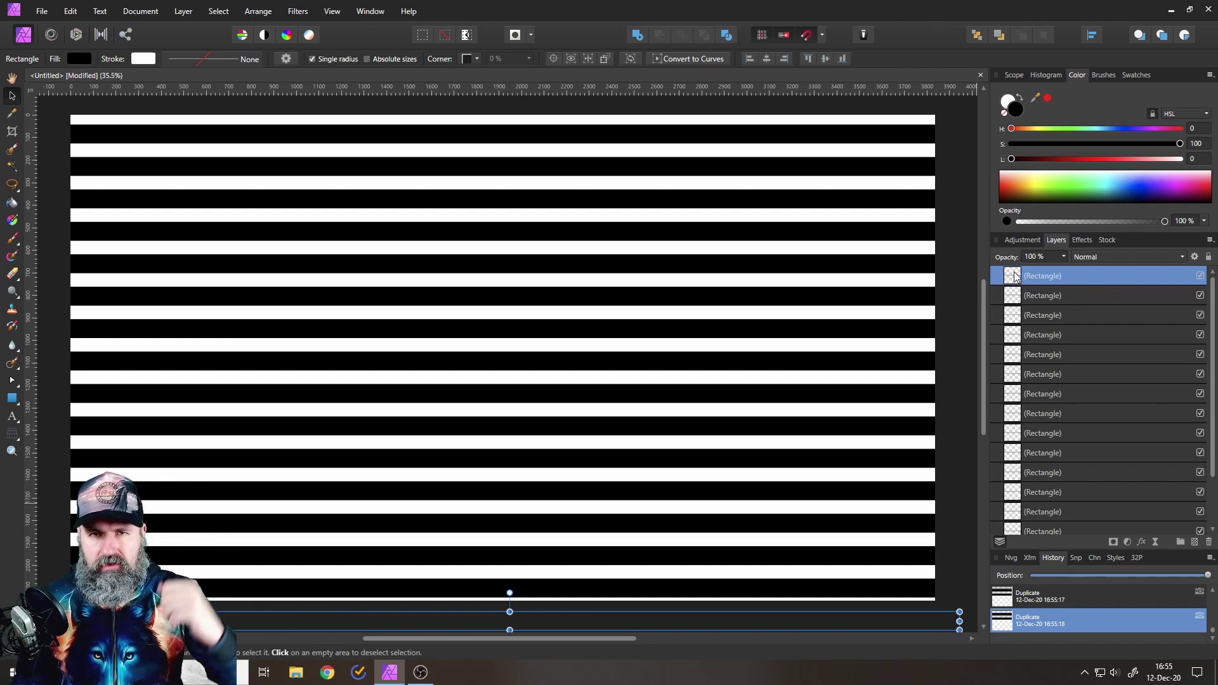
scroll(1088, 424, down, 3)
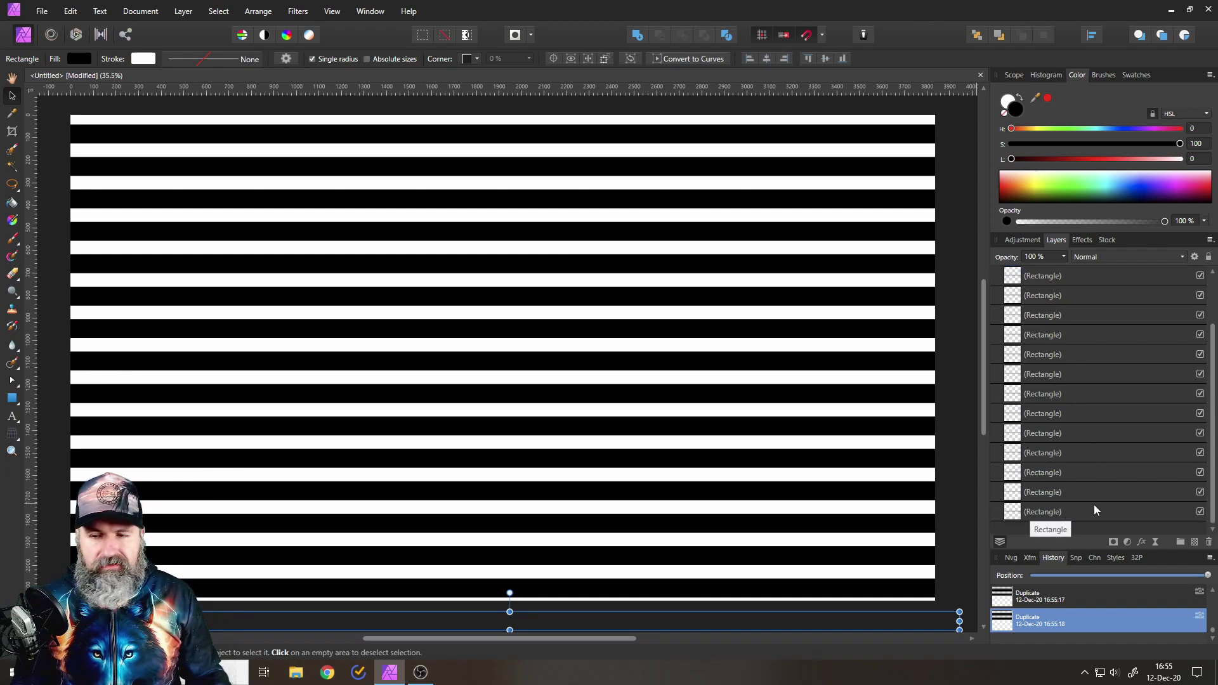
Select all 16 stripe rectangles and space them evenly with Space Vertically in Alignment
shift+click(1070, 513)
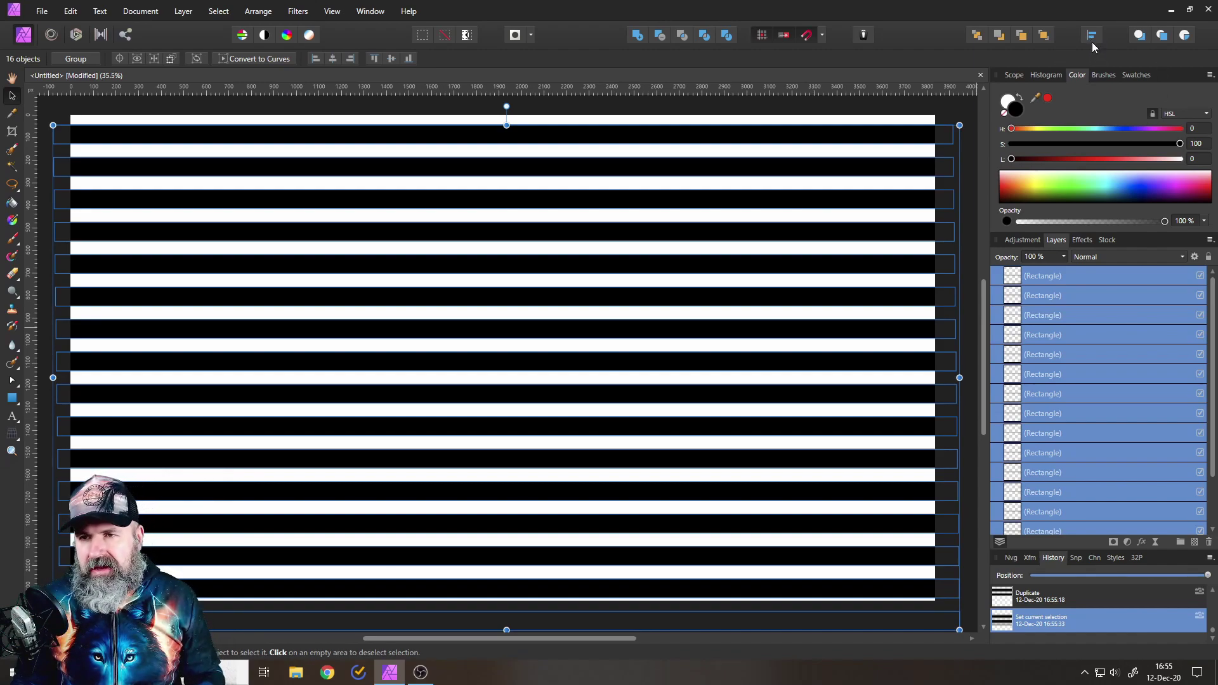
click(1092, 38)
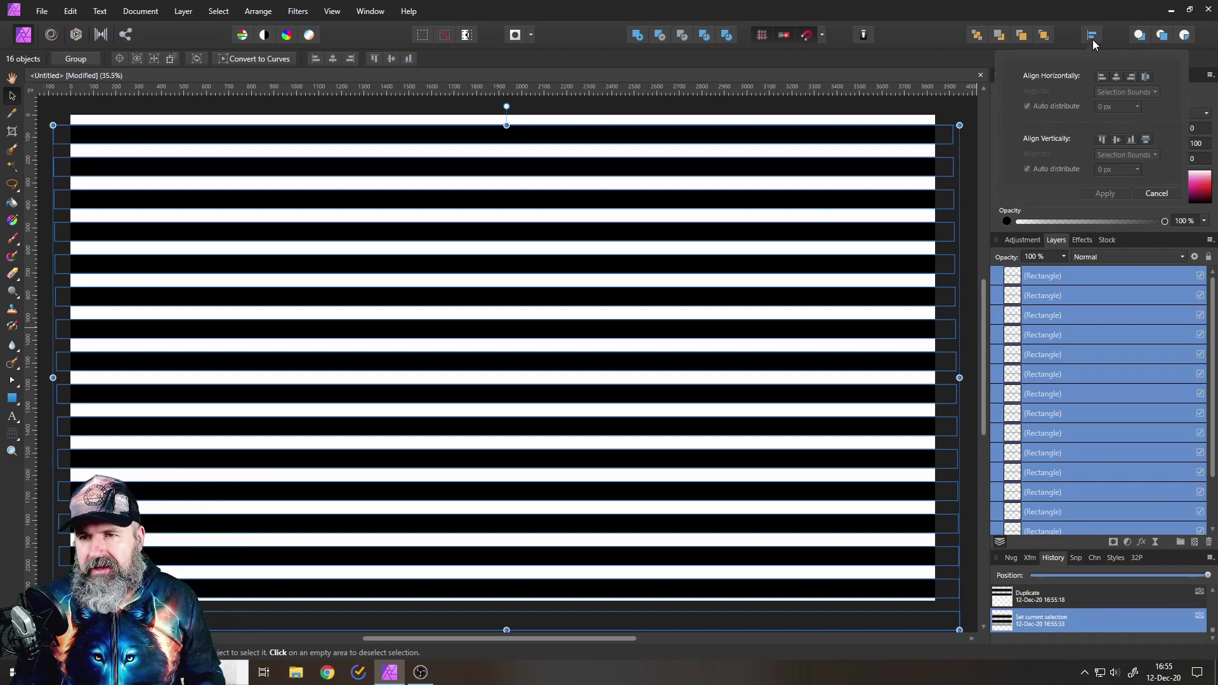
click(1146, 141)
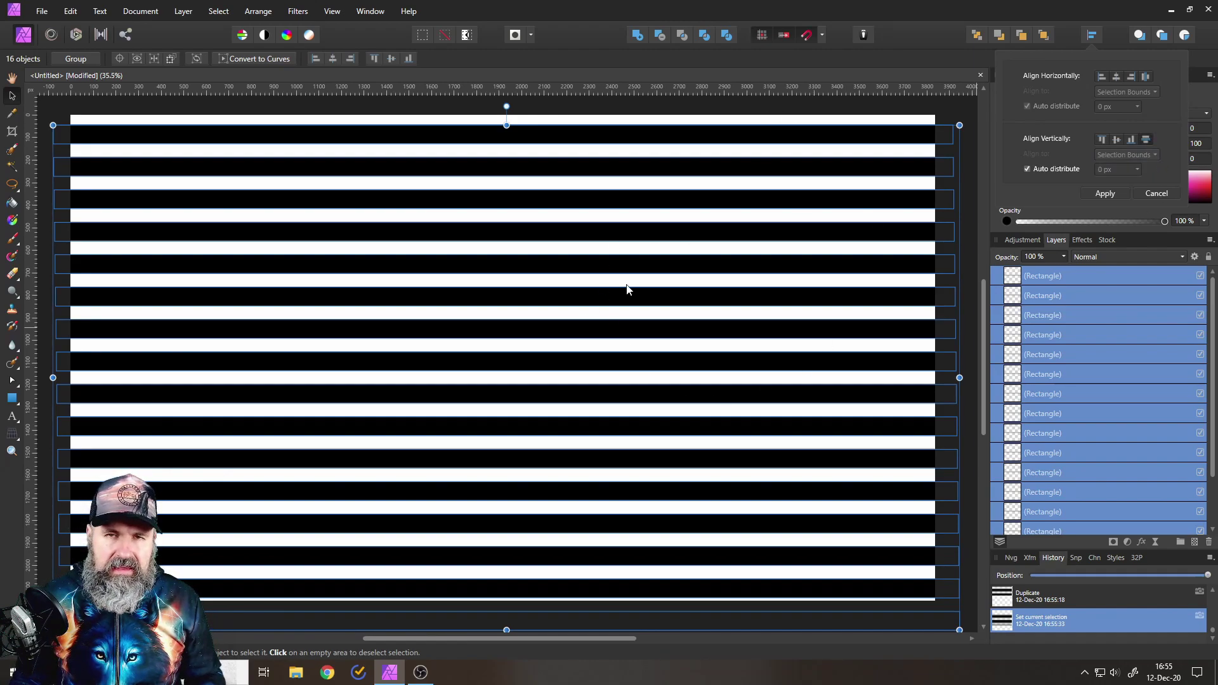
click(1106, 193)
Reset the stripes' fill to pure black and shift the whole set up slightly
click(1113, 197)
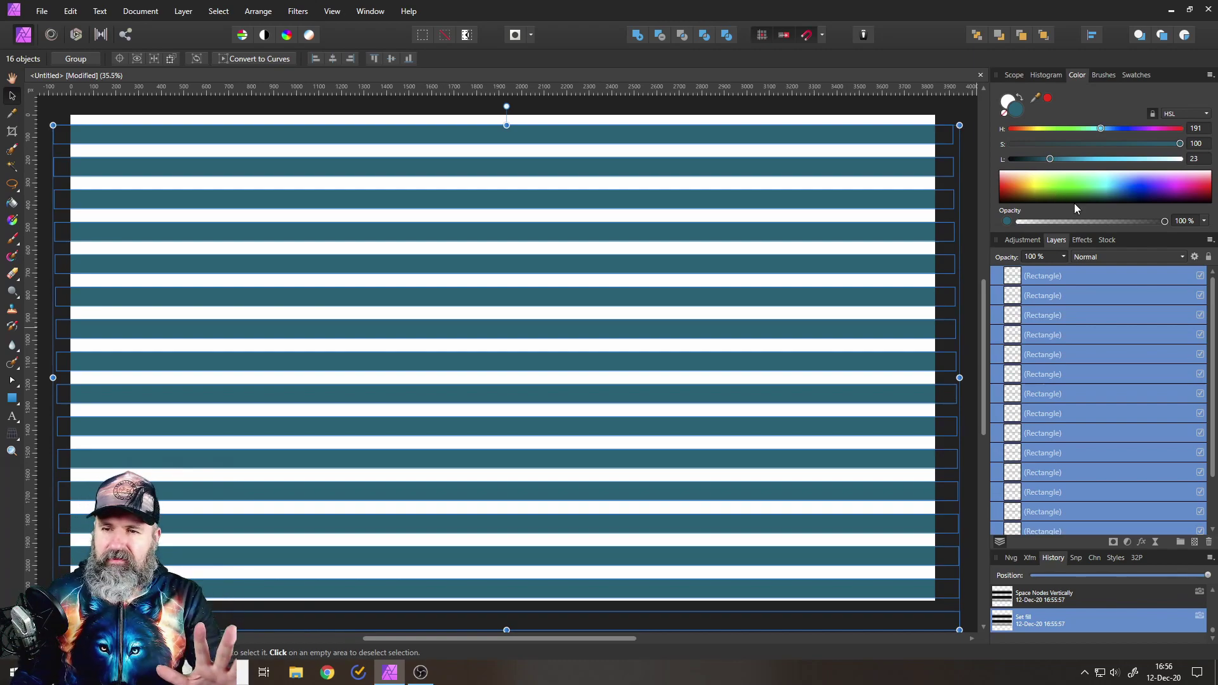
drag(1117, 192, 1118, 219)
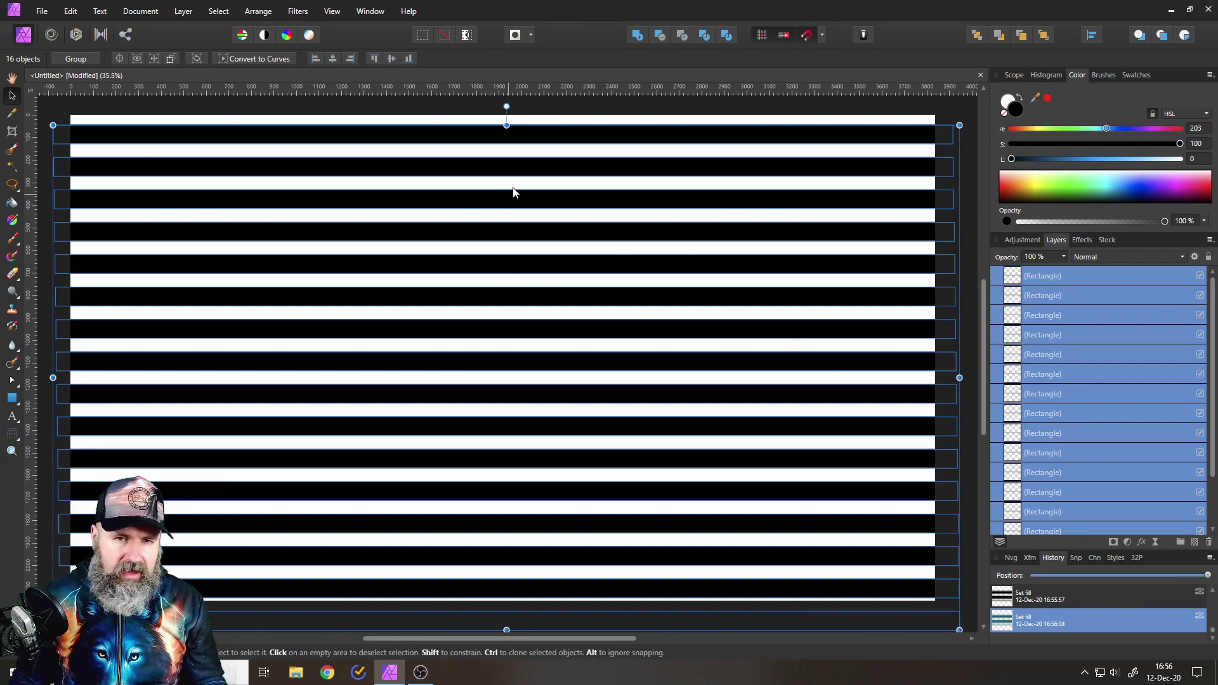
drag(517, 173, 515, 155)
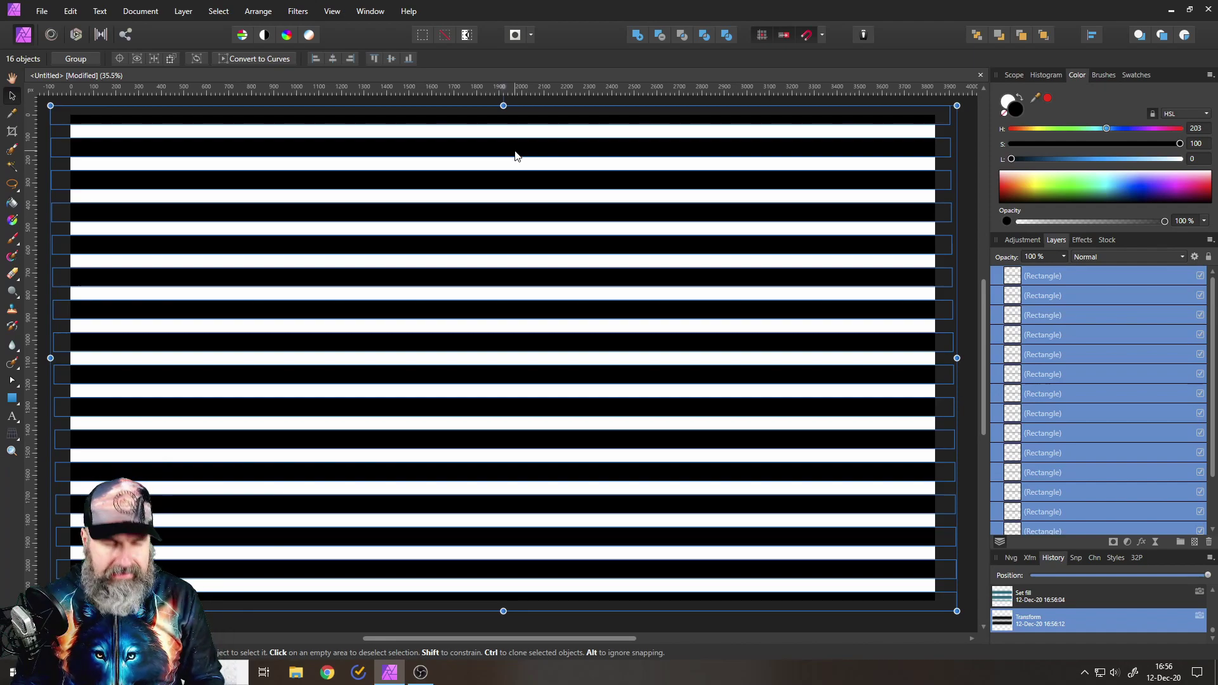
Group the 16 stripe rectangles with Ctrl+G and rasterize the group into one pixel layer
key(ctrl+g)
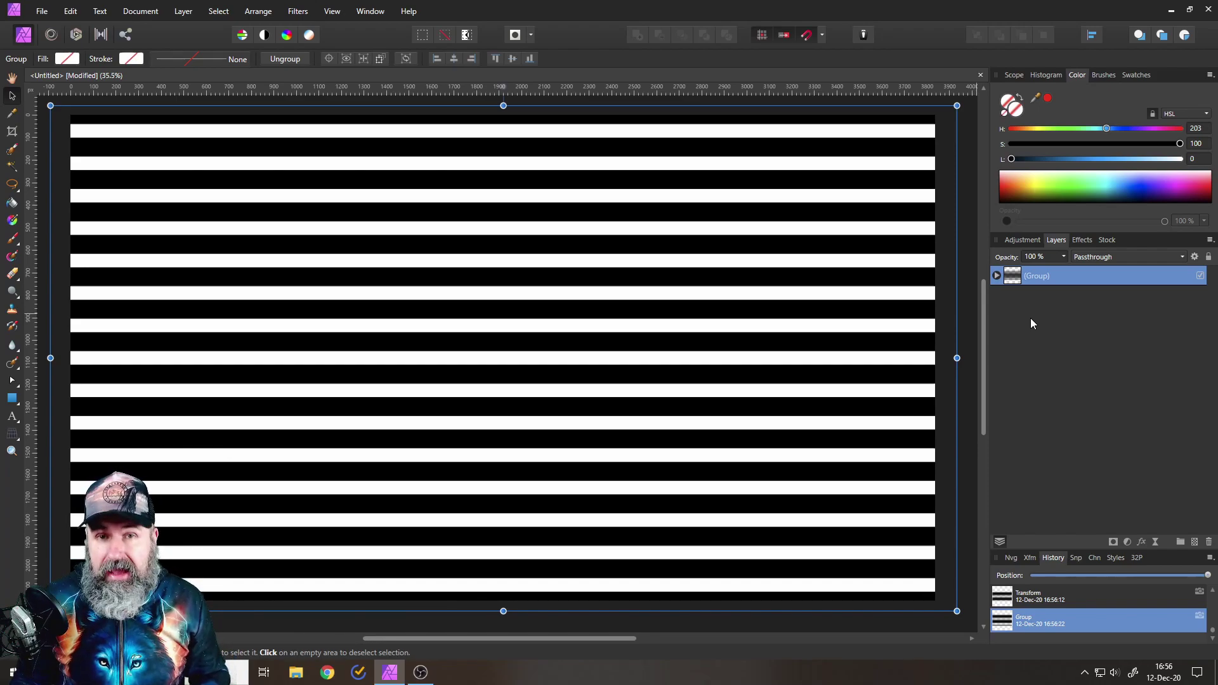
right_click(1013, 283)
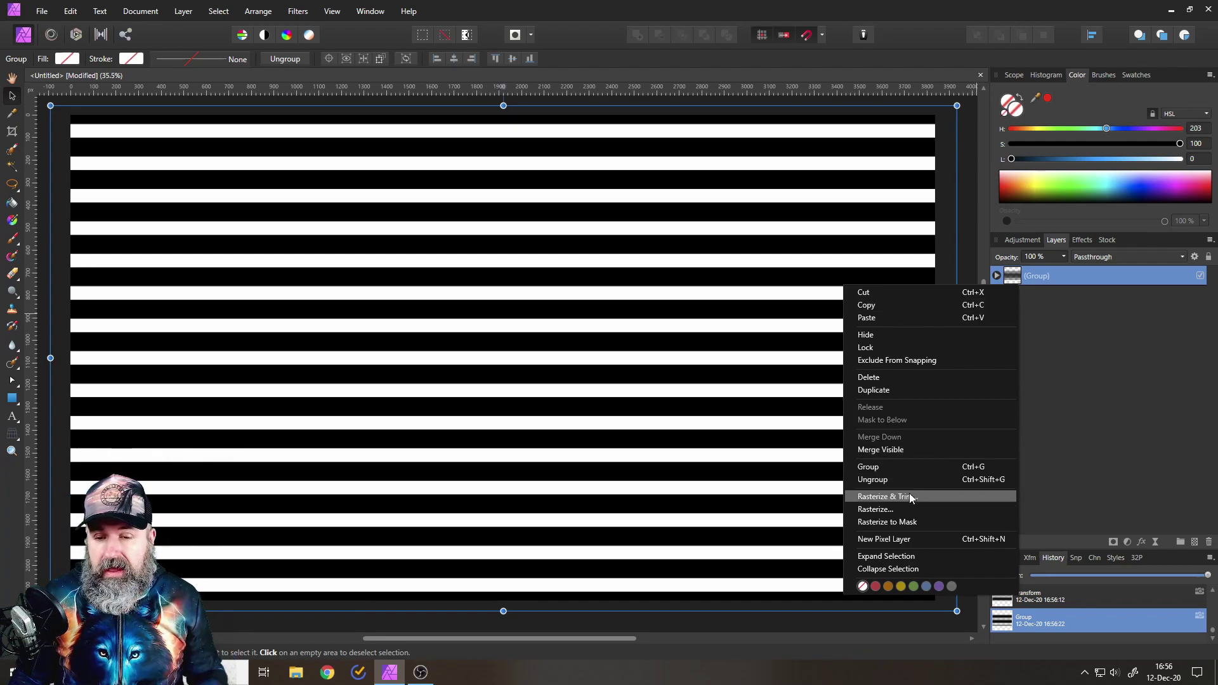
click(905, 510)
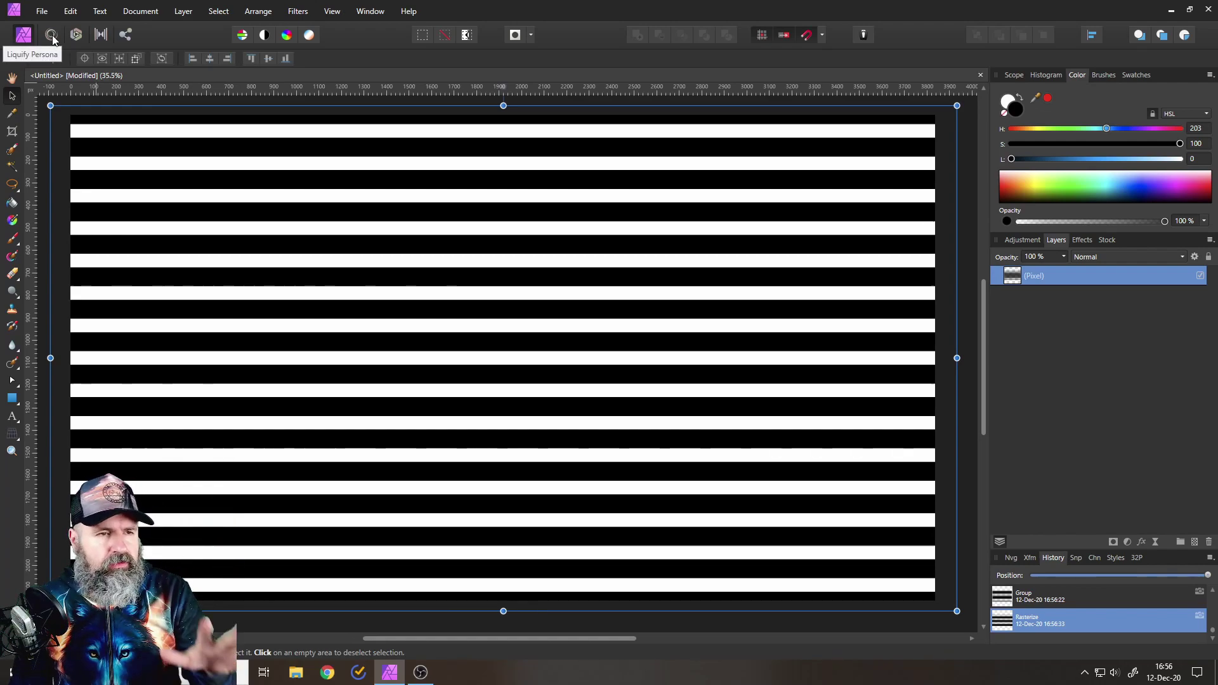
In the Liquify Persona, paint four Push Forward strokes to bend the stripes into waves
click(52, 40)
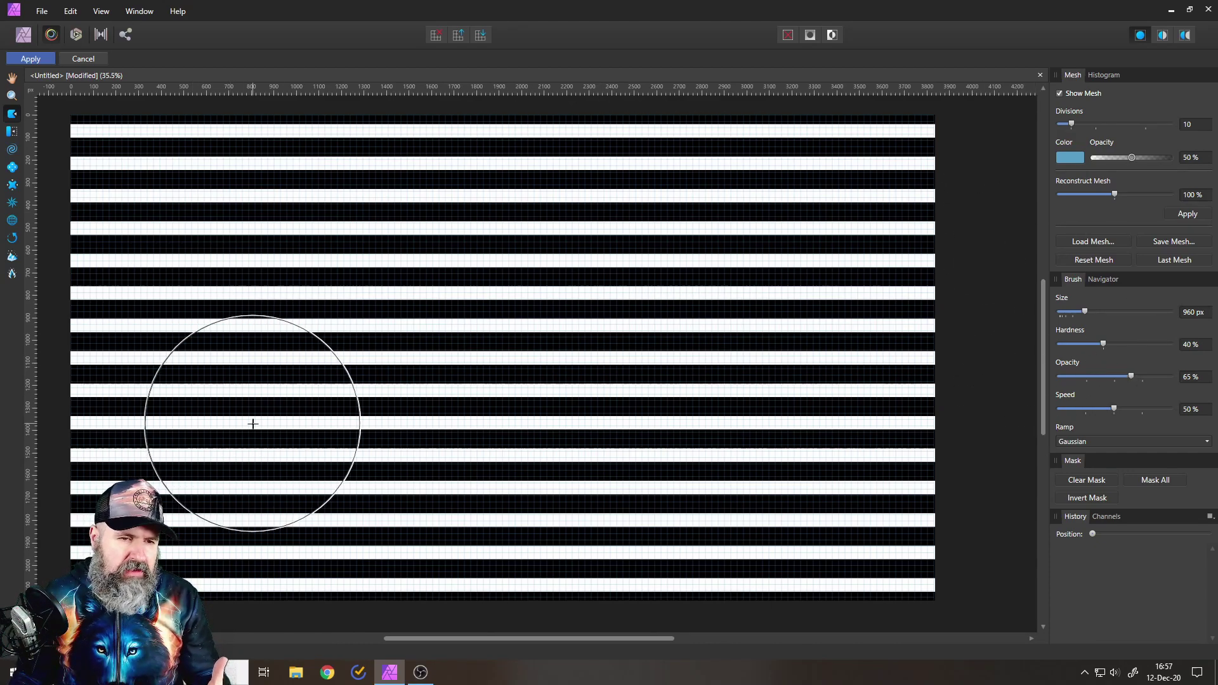
mouse_move(253, 422)
mouse_down()
mouse_move(195, 267)
mouse_move(272, 184)
mouse_move(431, 184)
mouse_up()
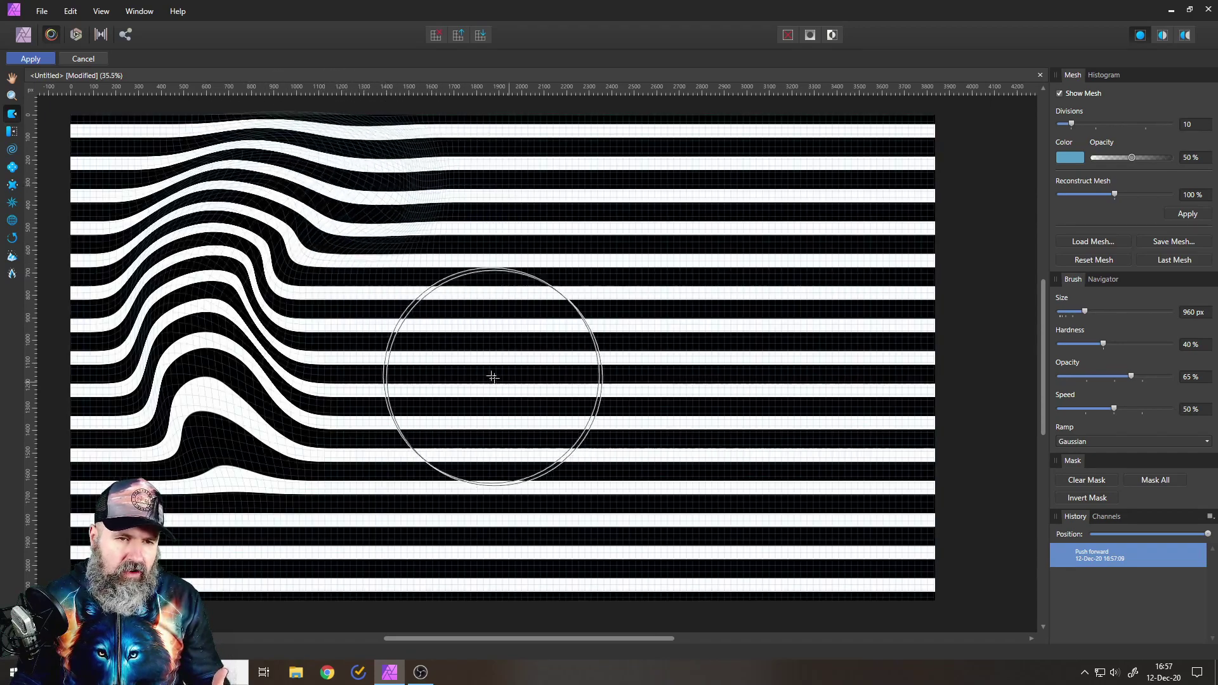
mouse_move(490, 271)
mouse_down()
mouse_move(395, 326)
mouse_move(394, 418)
mouse_move(418, 466)
mouse_move(460, 495)
mouse_move(543, 514)
mouse_move(599, 494)
mouse_move(636, 427)
mouse_up()
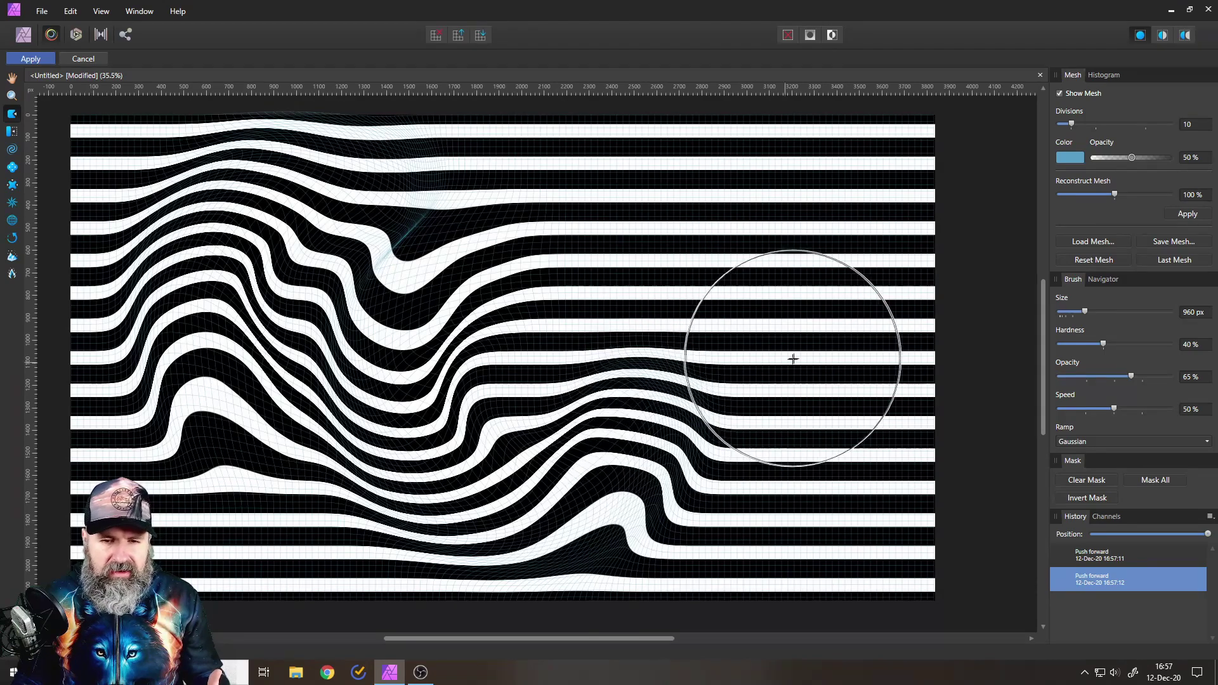
mouse_move(663, 317)
mouse_down()
mouse_move(594, 264)
mouse_move(621, 192)
mouse_move(718, 176)
mouse_move(796, 192)
mouse_move(859, 259)
mouse_move(870, 331)
mouse_move(800, 484)
mouse_move(819, 529)
mouse_move(906, 538)
mouse_move(859, 529)
mouse_move(887, 522)
mouse_move(992, 417)
mouse_up()
mouse_move(313, 584)
mouse_down()
mouse_move(146, 520)
mouse_move(77, 591)
mouse_up()
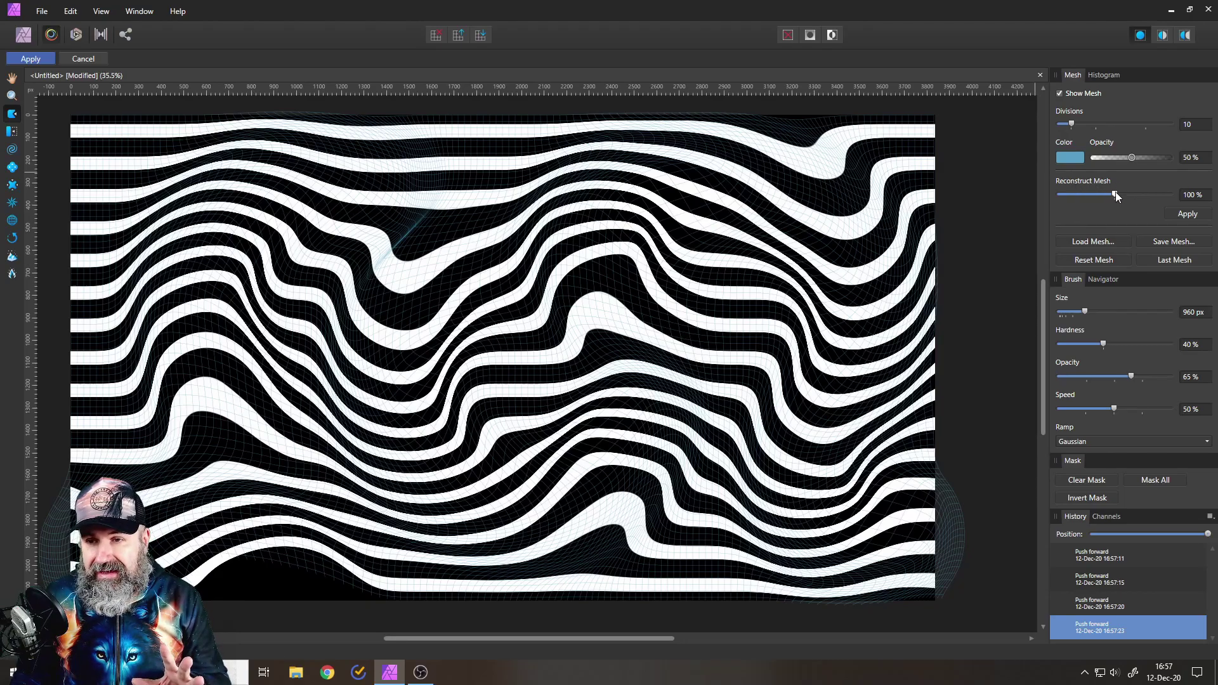
Set the Reconstruct mesh slider to 82% to relax the wave warp
drag(1116, 192, 1191, 188)
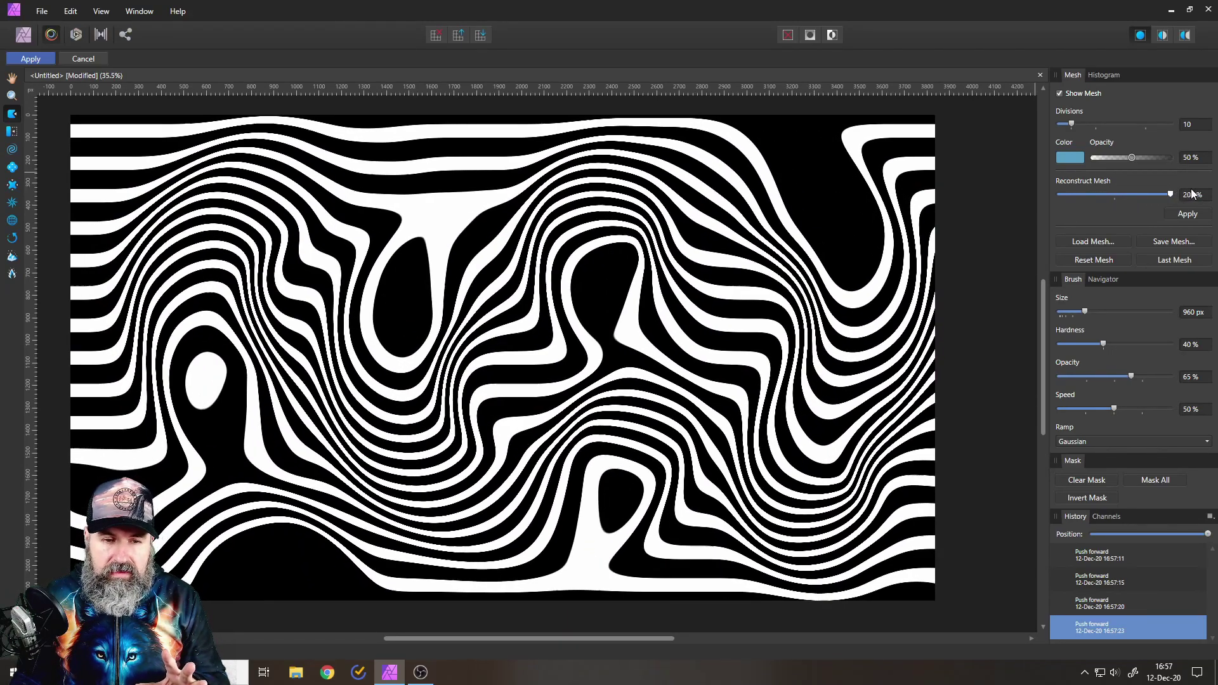
mouse_move(1170, 193)
mouse_down()
mouse_move(1113, 184)
mouse_move(1172, 196)
mouse_up()
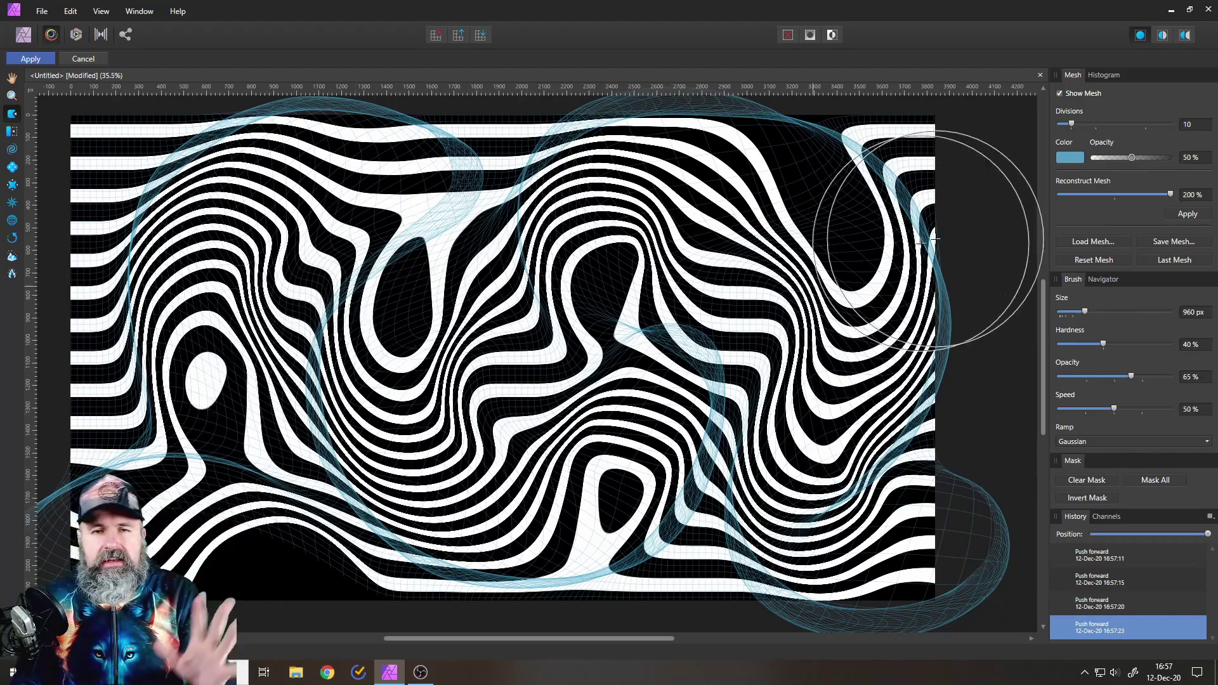
drag(1167, 193, 1106, 197)
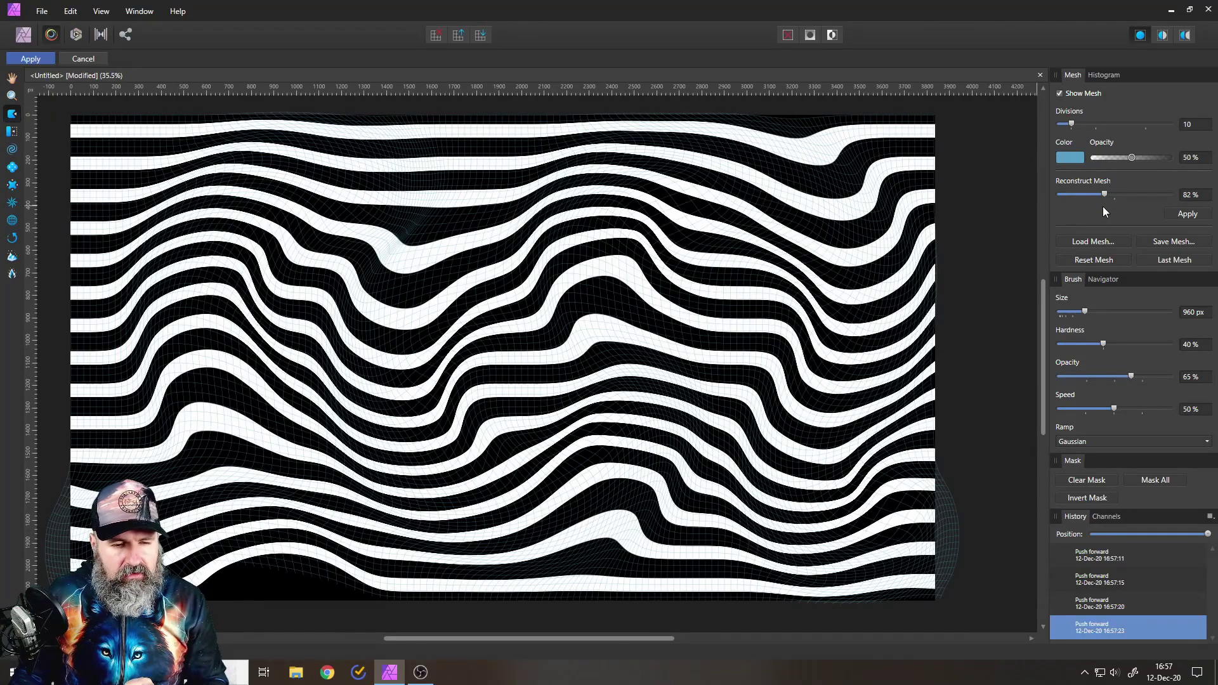
Redo the lower-left Push Forward stroke until the stripes bend upward, then apply the liquify
drag(285, 587, 281, 561)
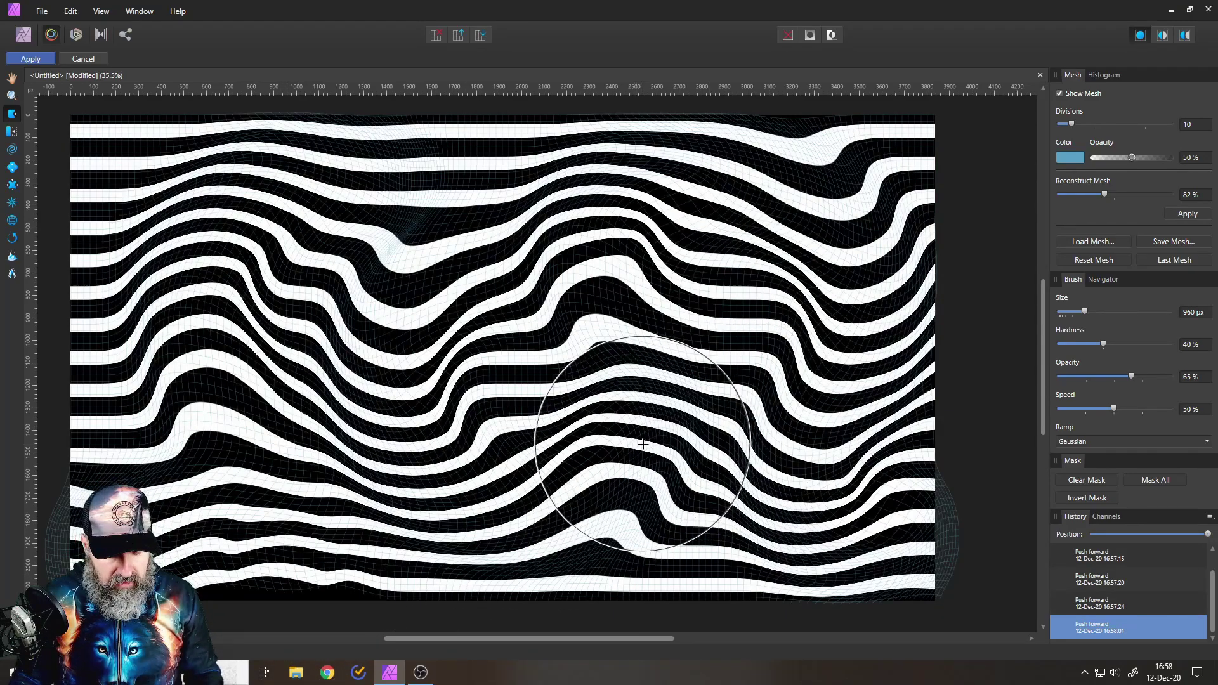
key(ctrl+z)
key(ctrl+z)
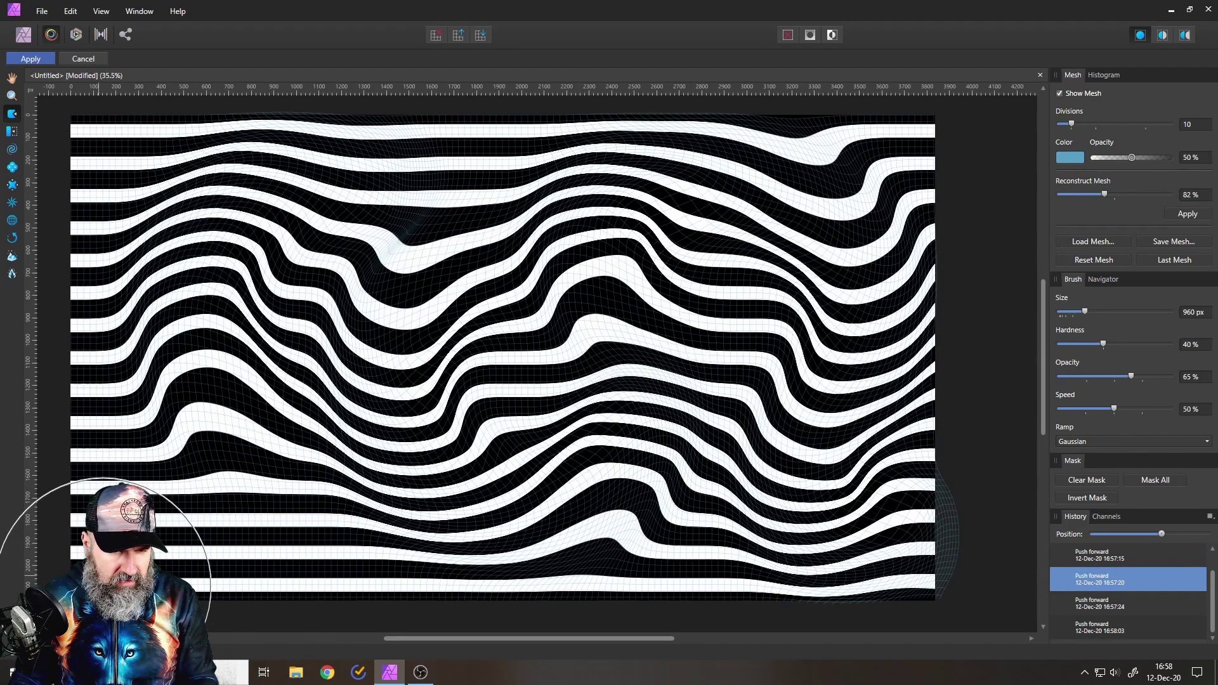
drag(285, 598, 245, 544)
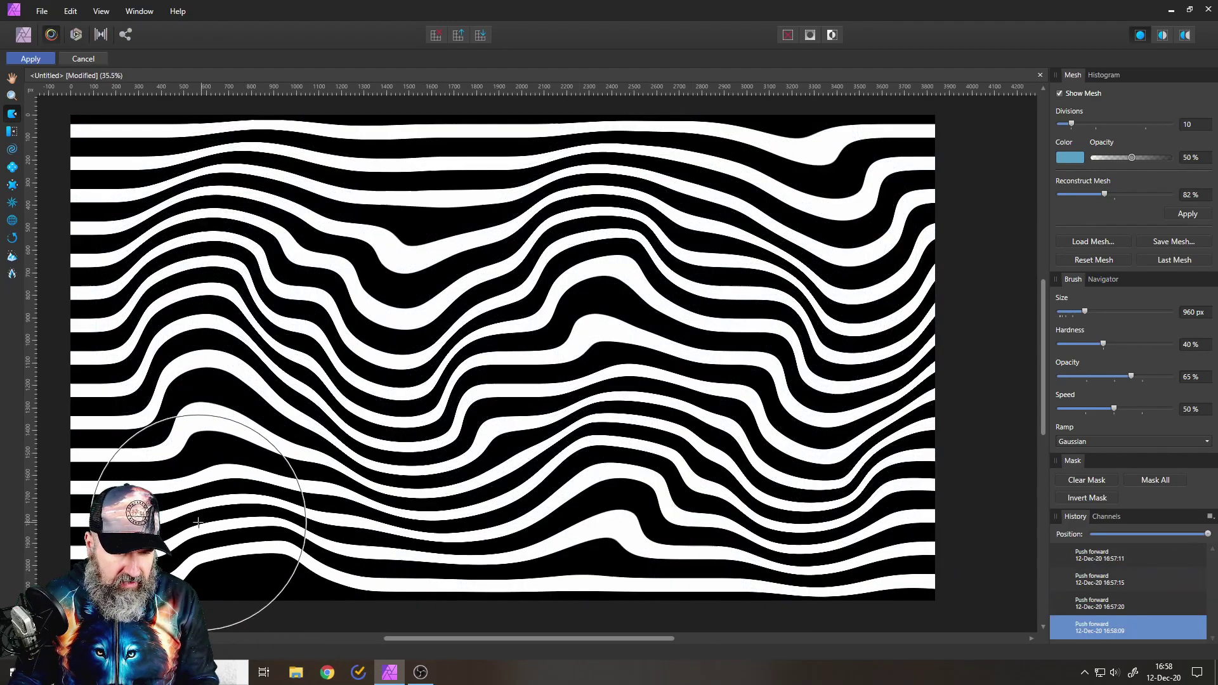
key(ctrl+z)
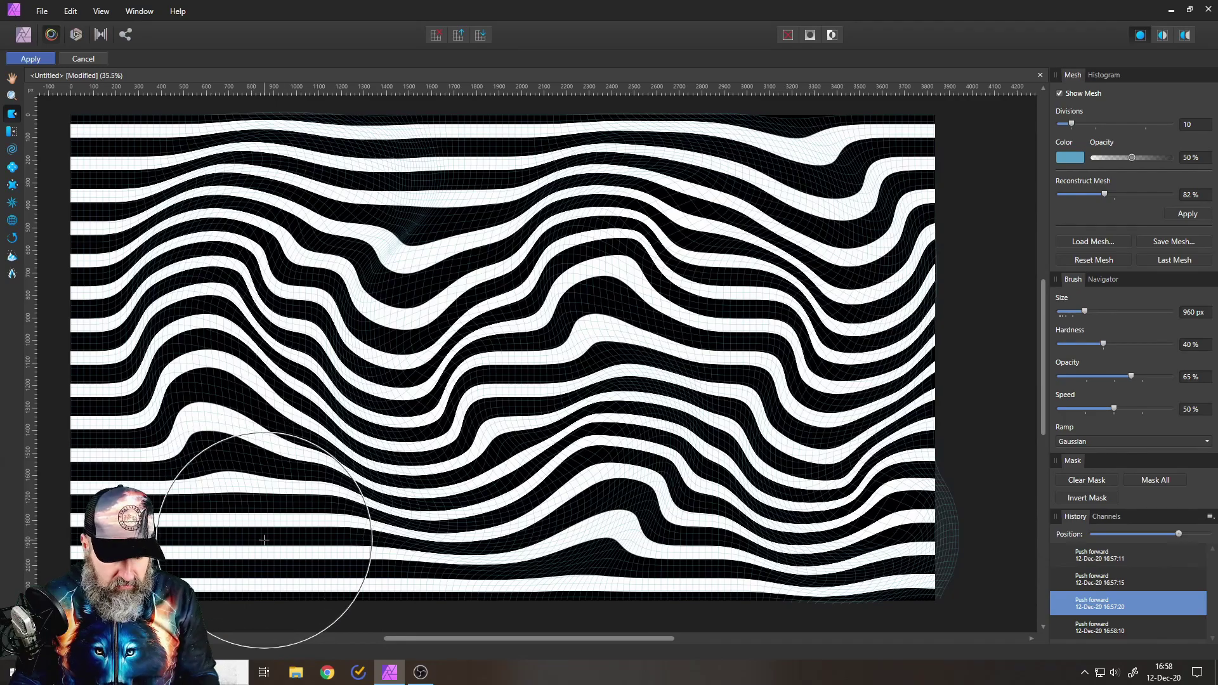
mouse_move(273, 535)
mouse_down()
mouse_move(232, 501)
mouse_move(230, 452)
mouse_move(225, 489)
mouse_up()
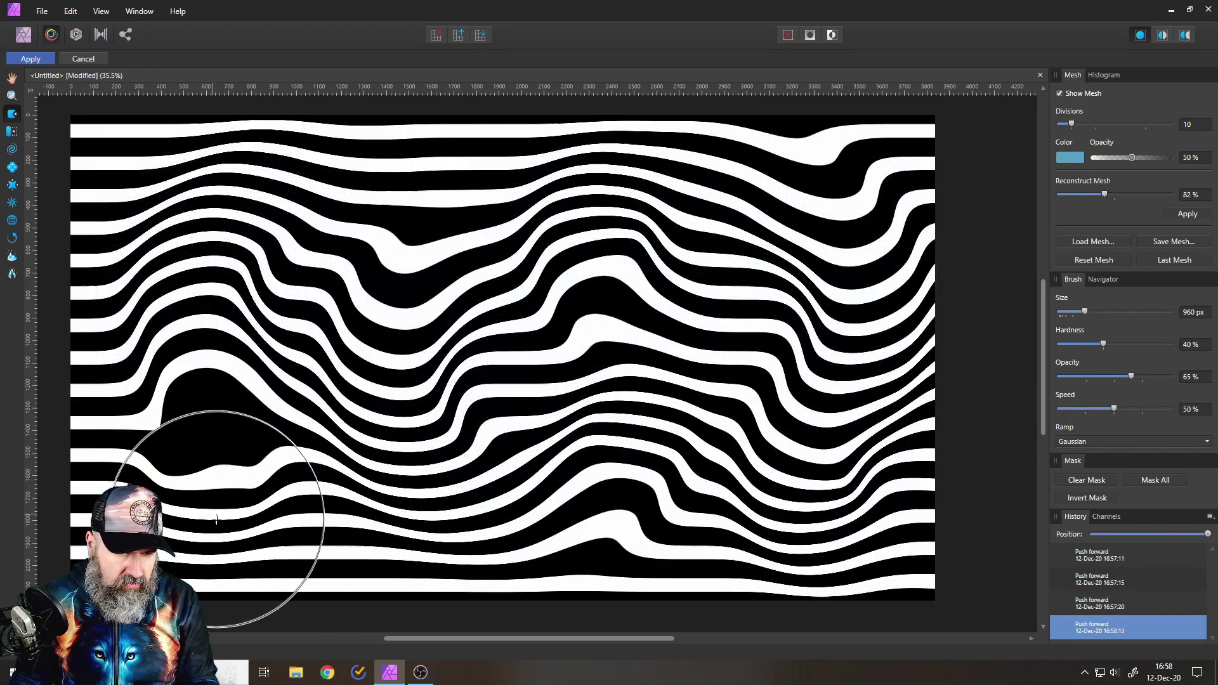
key(ctrl+z)
mouse_move(285, 531)
mouse_down()
mouse_move(118, 553)
mouse_move(238, 520)
mouse_move(259, 501)
mouse_move(302, 502)
mouse_move(287, 503)
mouse_move(310, 531)
mouse_move(235, 587)
mouse_move(182, 595)
mouse_move(314, 552)
mouse_move(286, 536)
mouse_up()
key(ctrl+z)
key(ctrl+z)
key(ctrl+z)
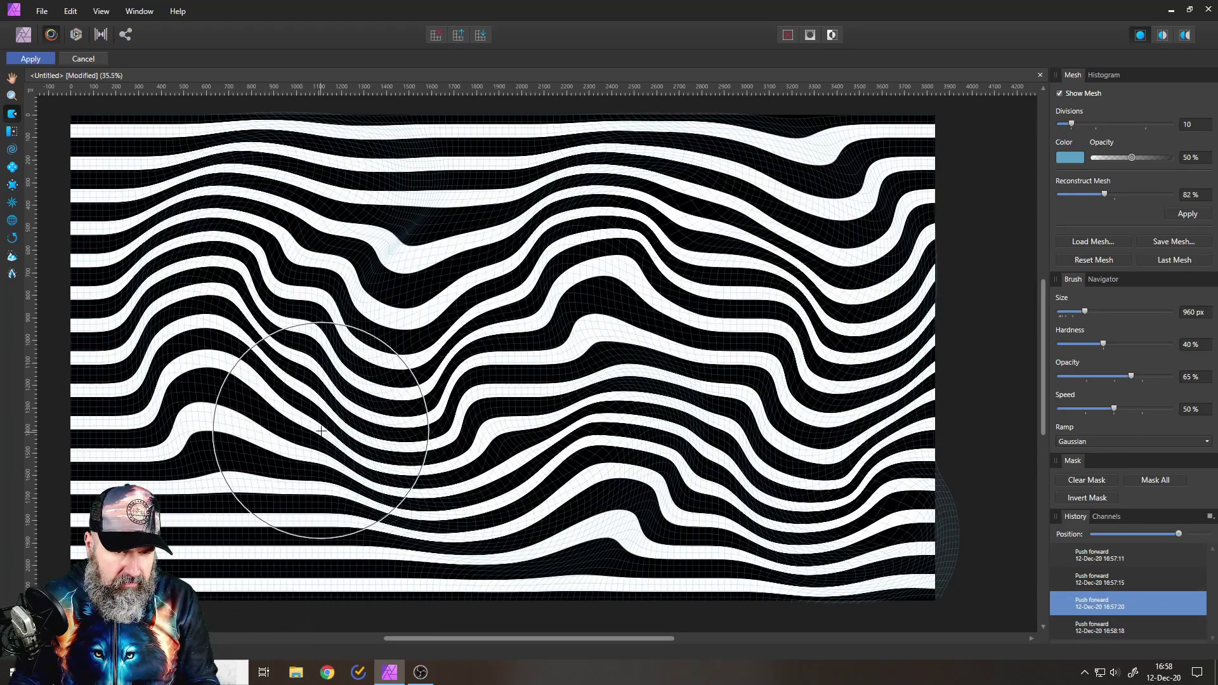
mouse_move(321, 431)
mouse_down()
mouse_move(163, 584)
mouse_move(68, 610)
mouse_up()
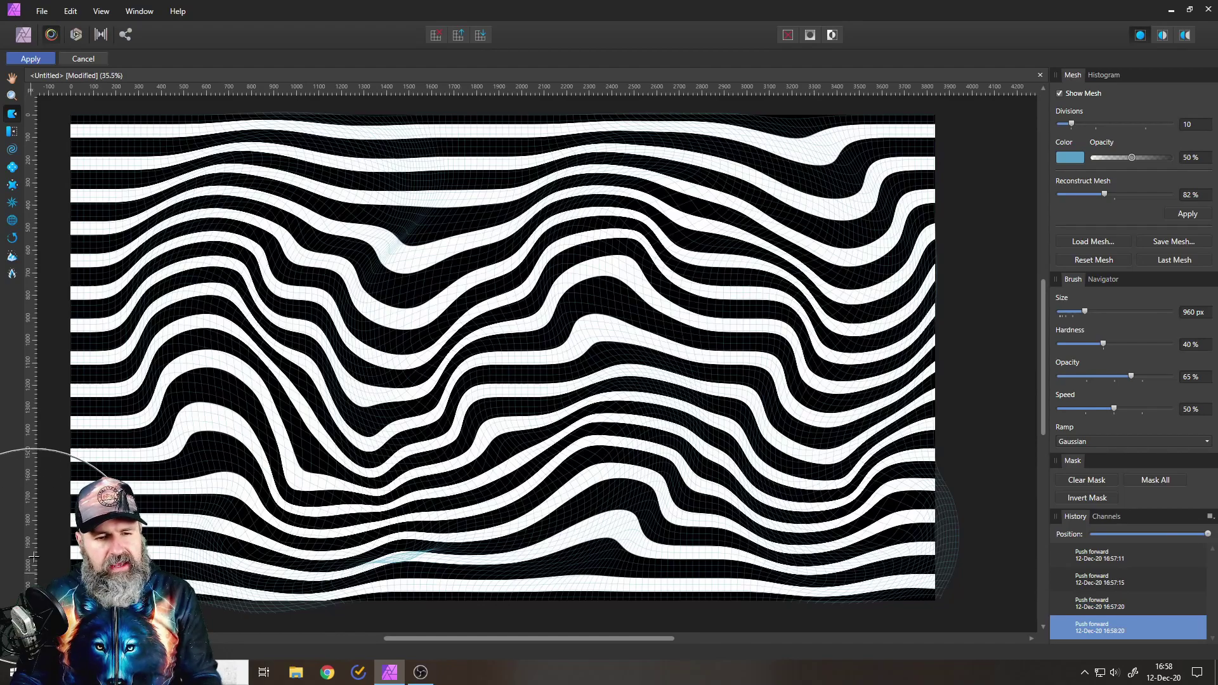
click(29, 58)
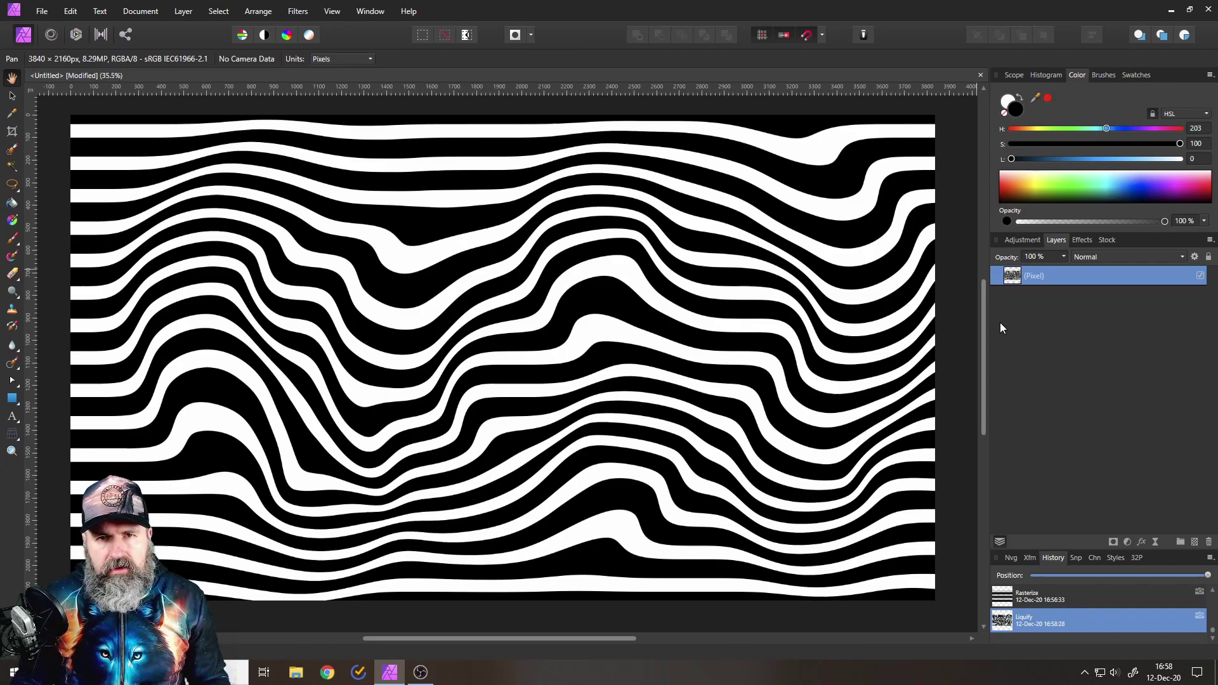
Duplicate the wavy stripe Pixel layer from its context menu
right_click(1011, 281)
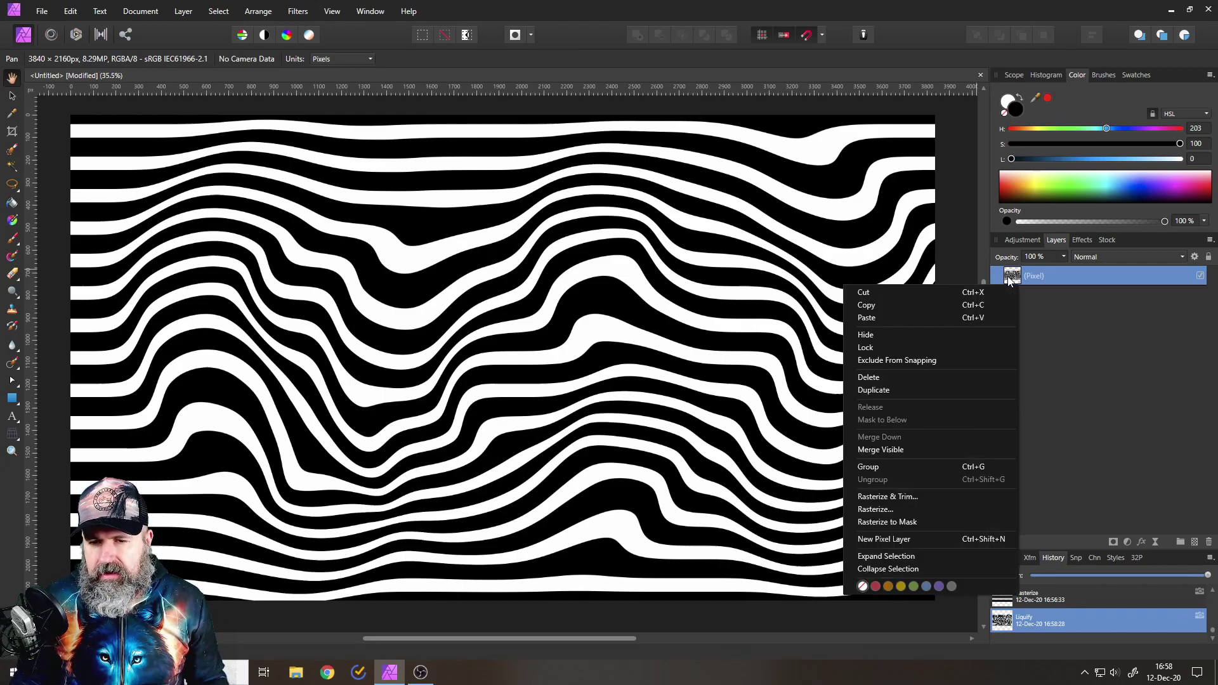
click(891, 390)
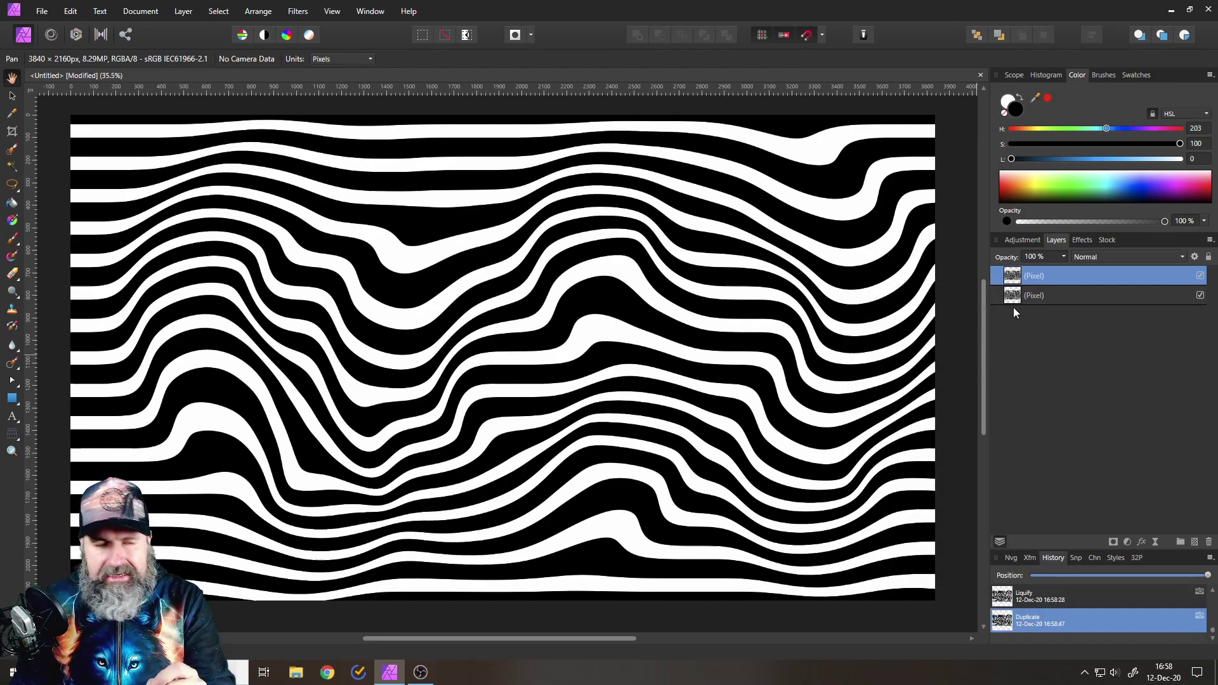
Add white 'DRIP' artistic text, enlarge it to span most of the canvas, and nudge it lower
click(11, 416)
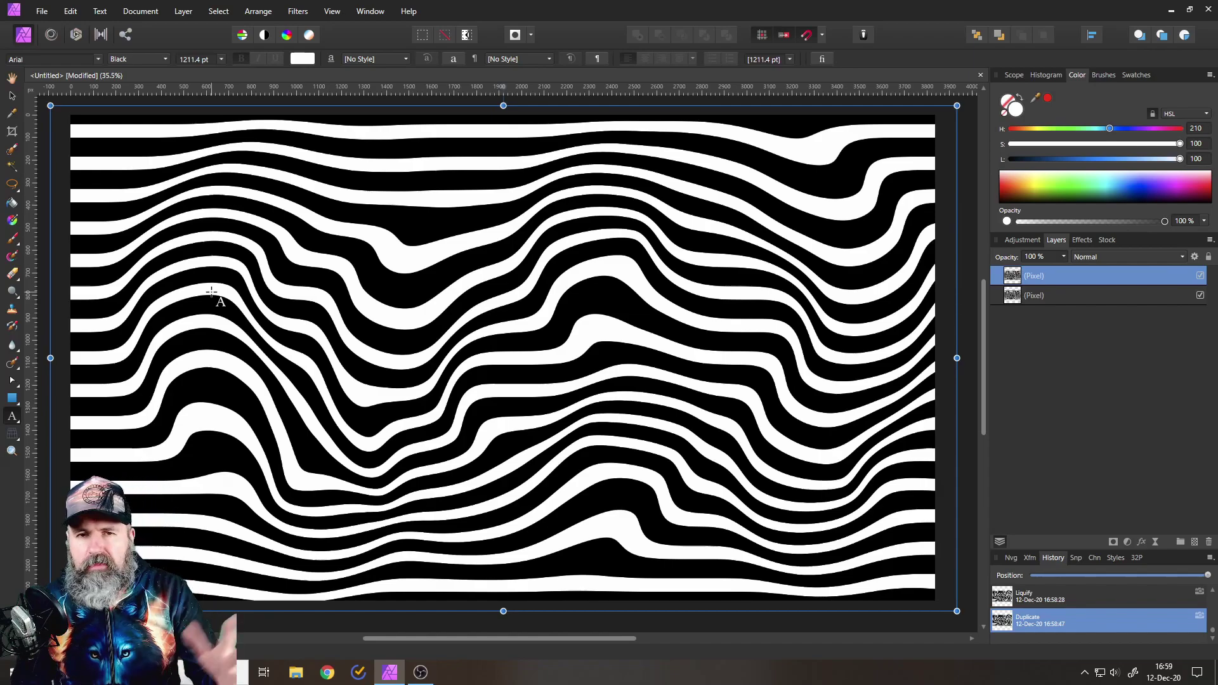
drag(150, 231, 255, 411)
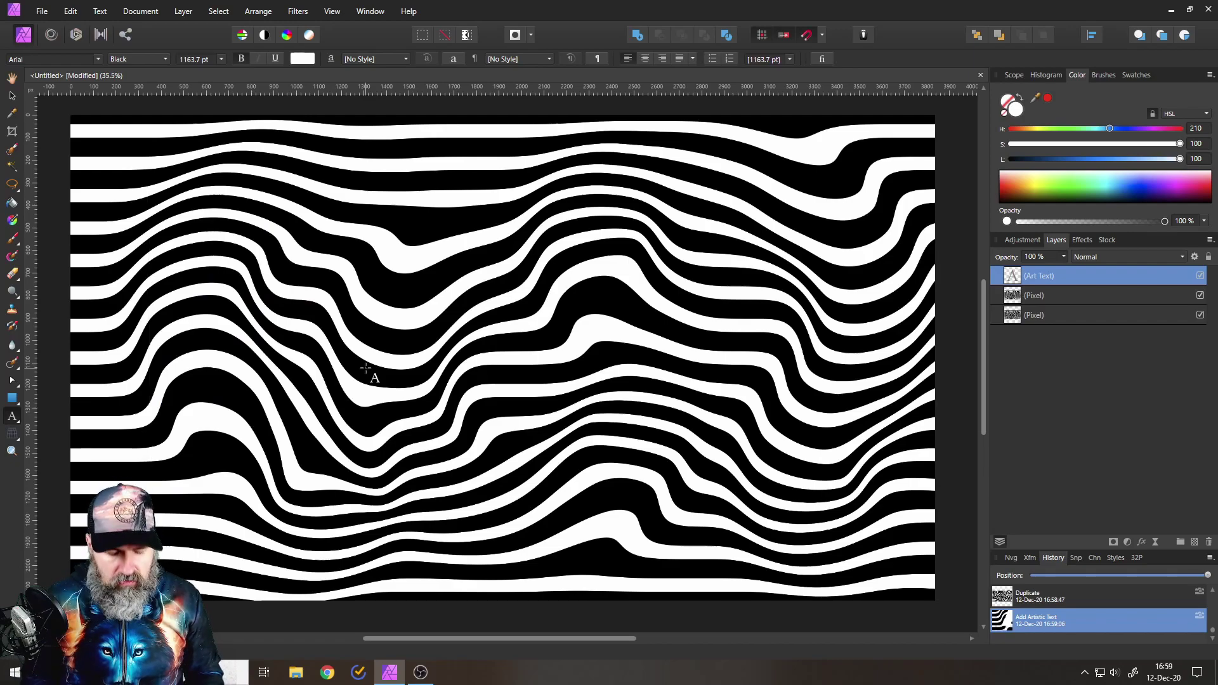
text(DRIP)
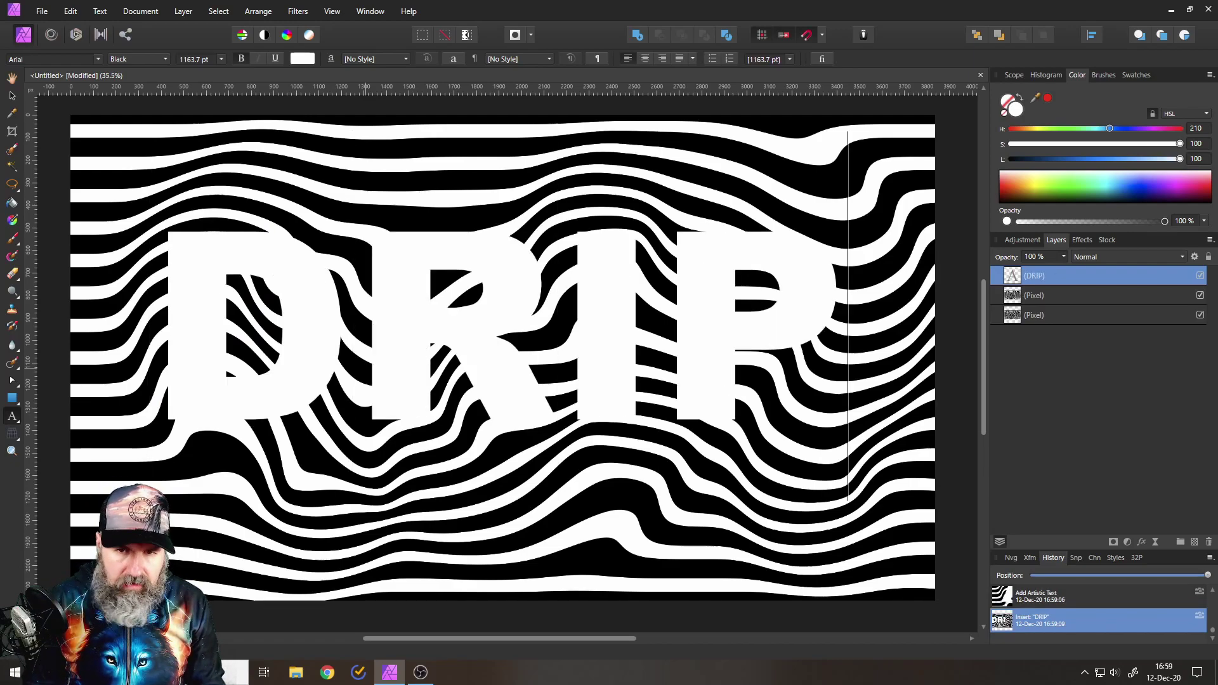
key(Escape)
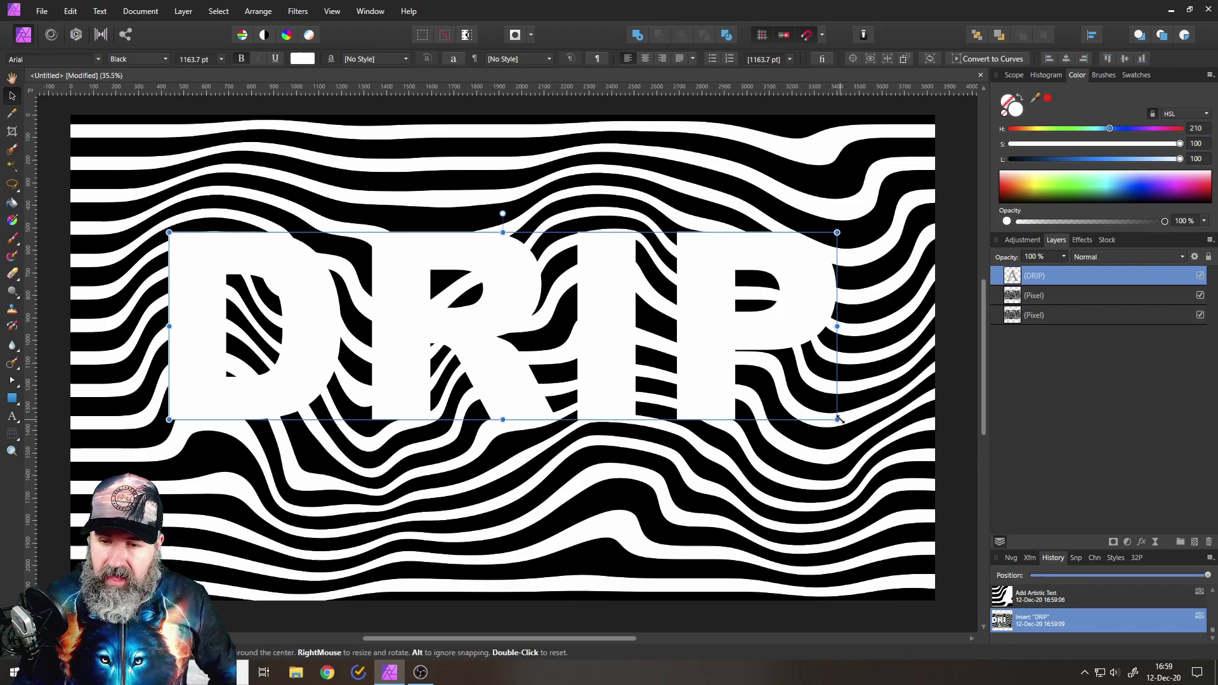
drag(837, 419, 881, 433)
drag(674, 354, 623, 392)
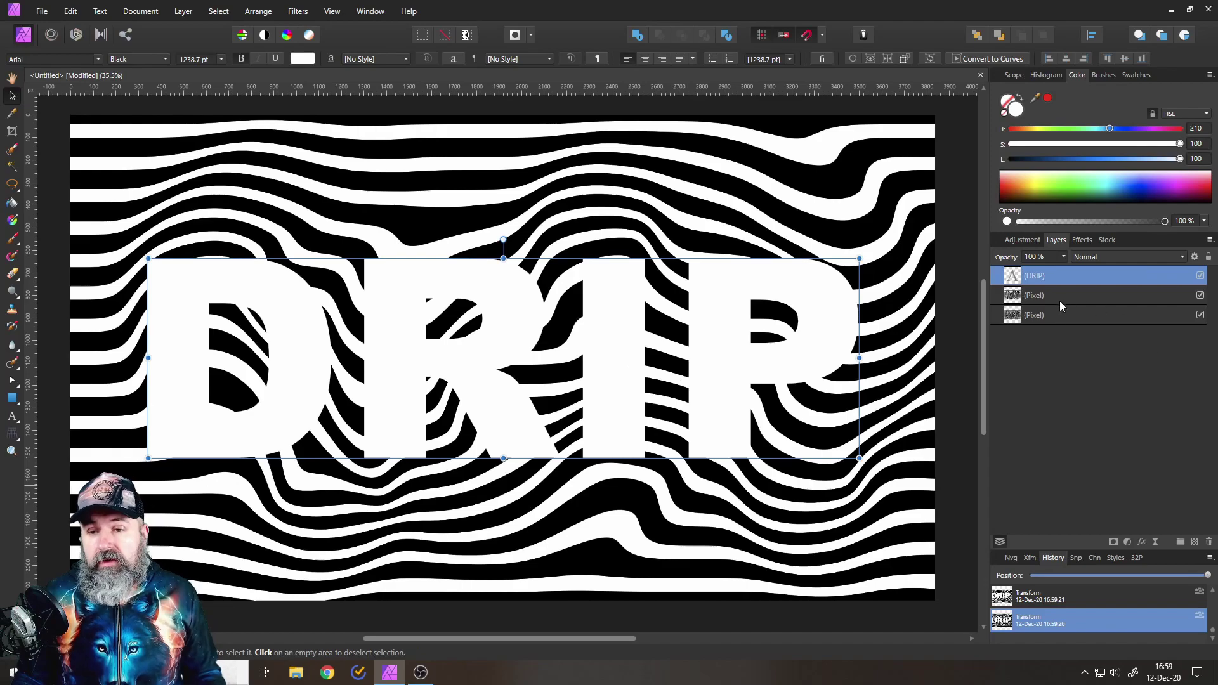
Move the middle stripe Pixel layer above the DRIP text layer so the stripes cover the letters
click(1017, 296)
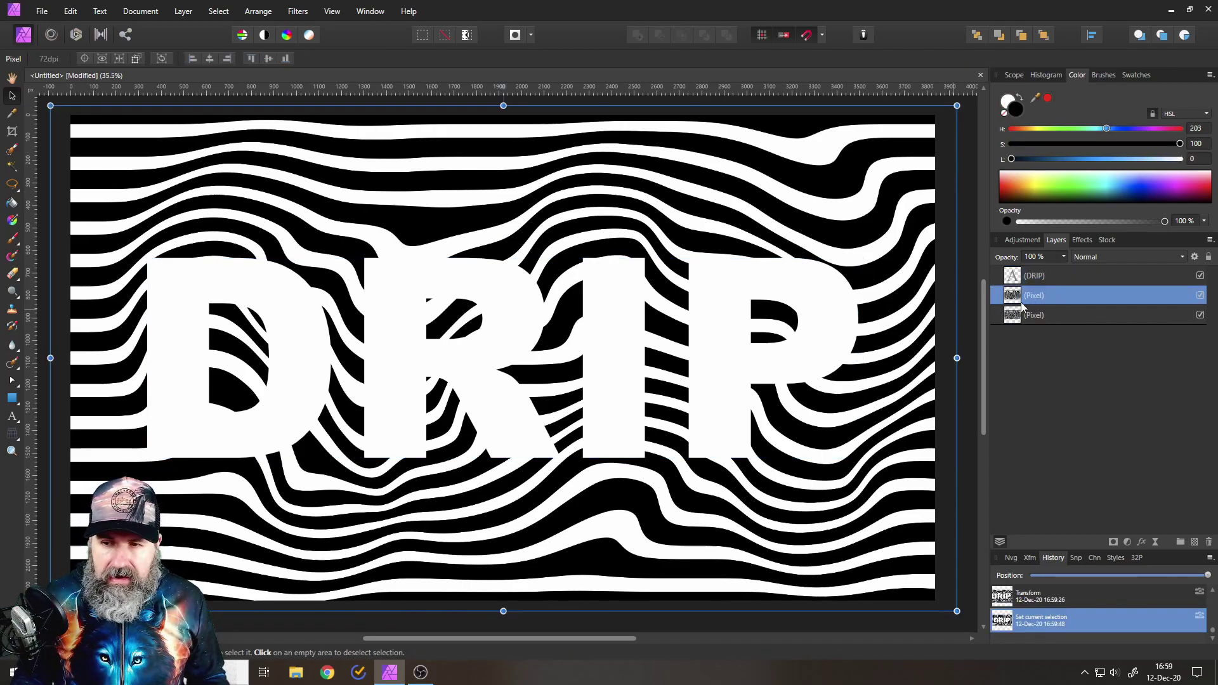
drag(1014, 301, 1015, 271)
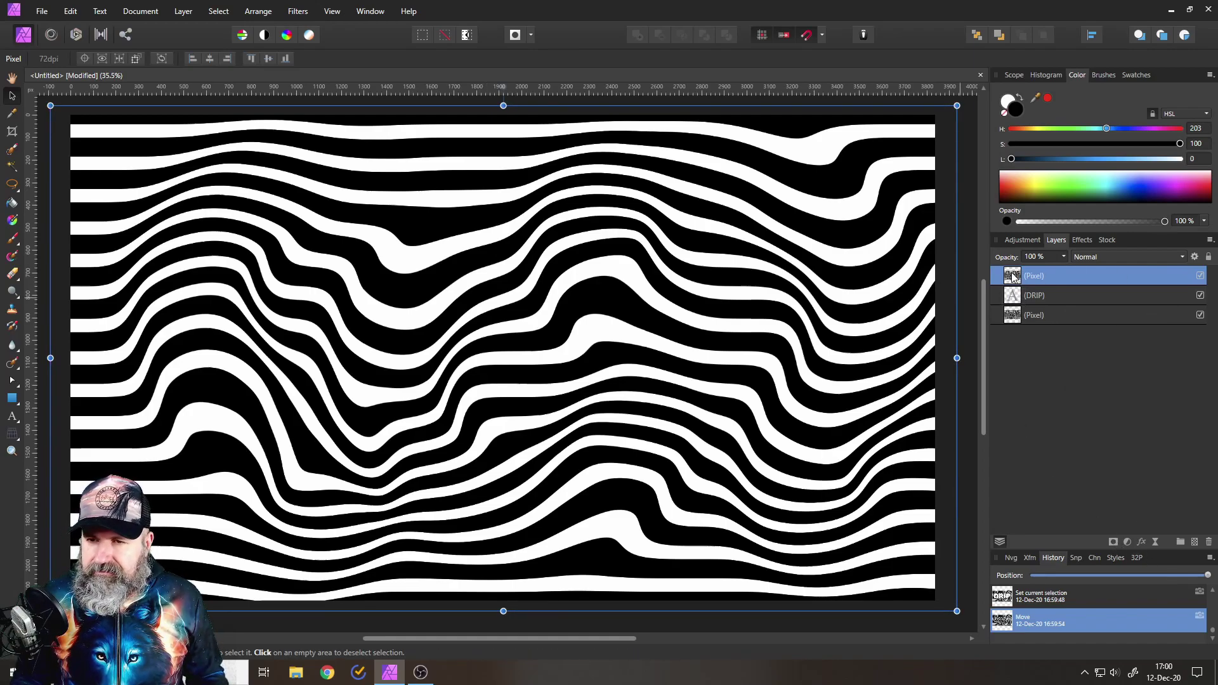
drag(1013, 277, 1002, 291)
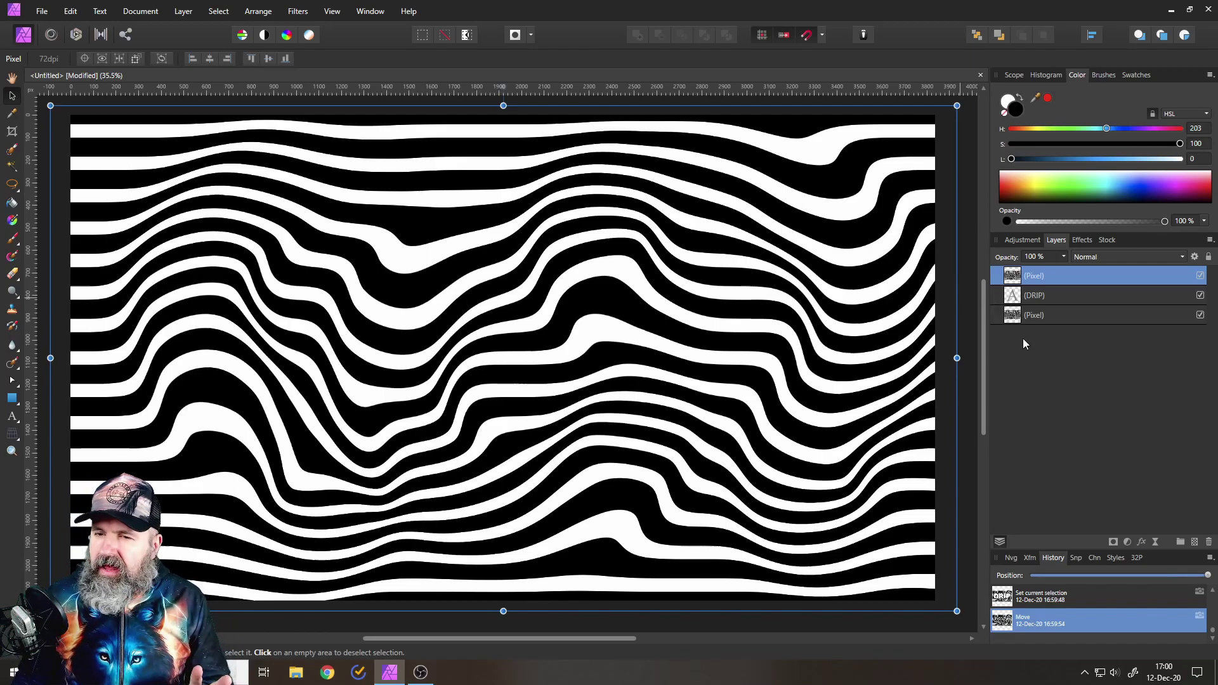
Give the DRIP text an outer shadow at 71% opacity, 49.4 px radius and 42.3 px offset
click(1013, 299)
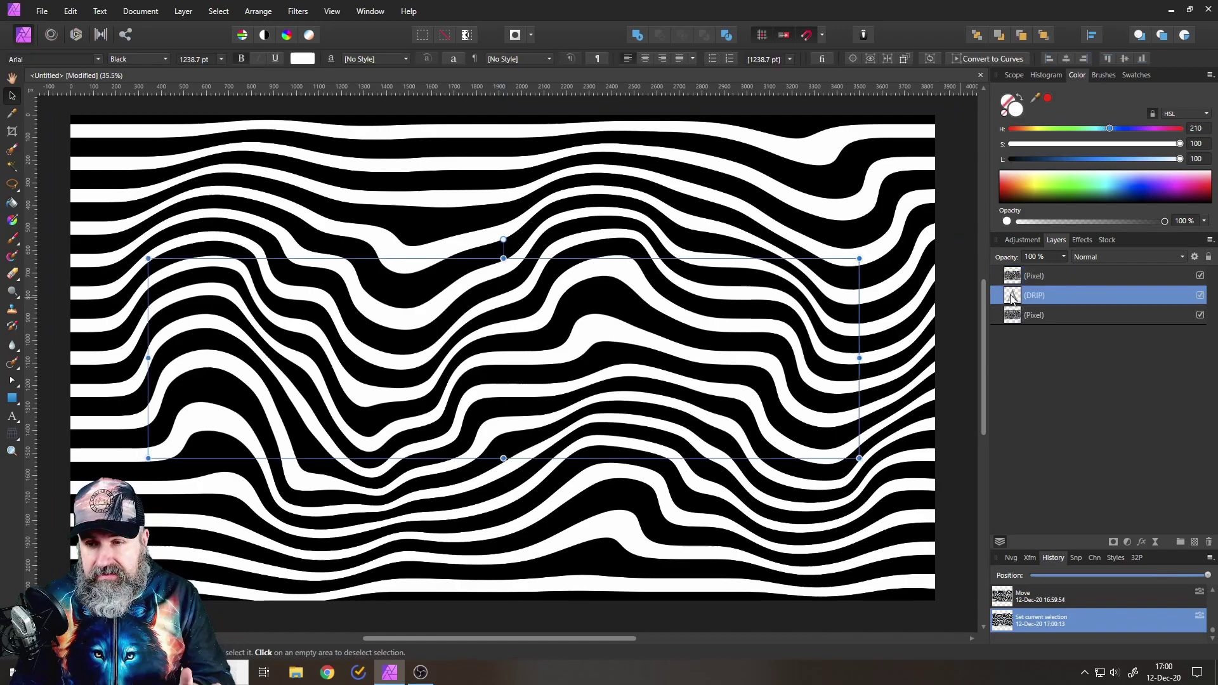
click(1080, 241)
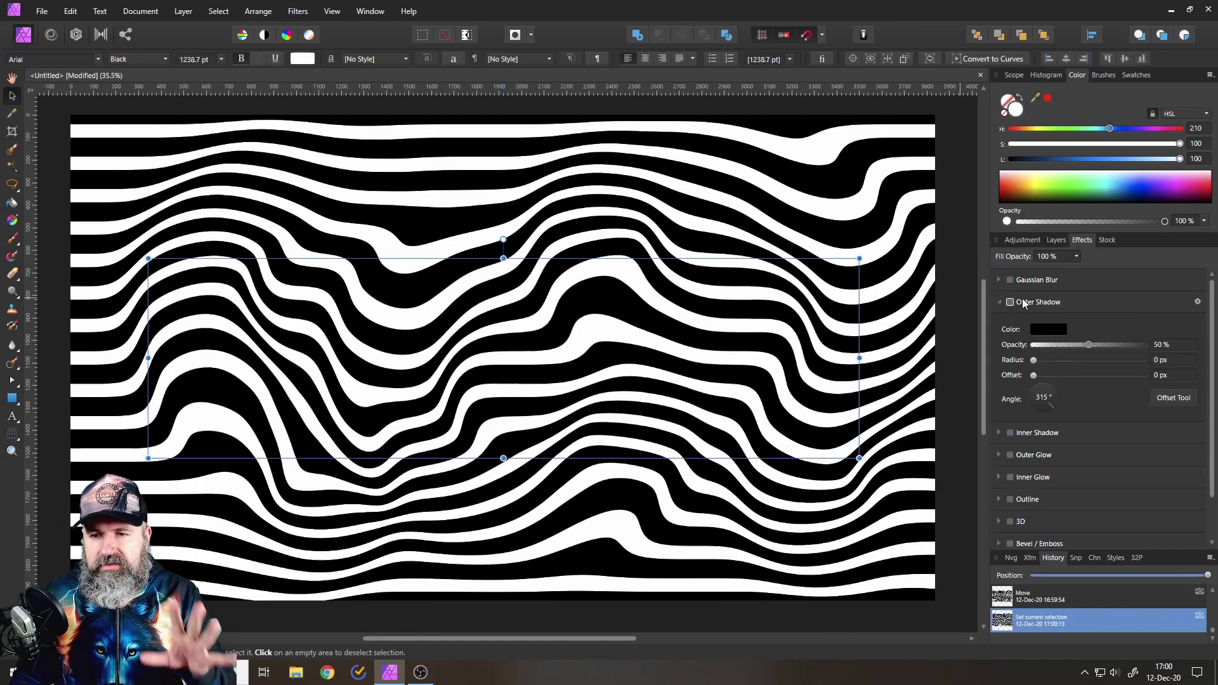
drag(1035, 360, 1122, 375)
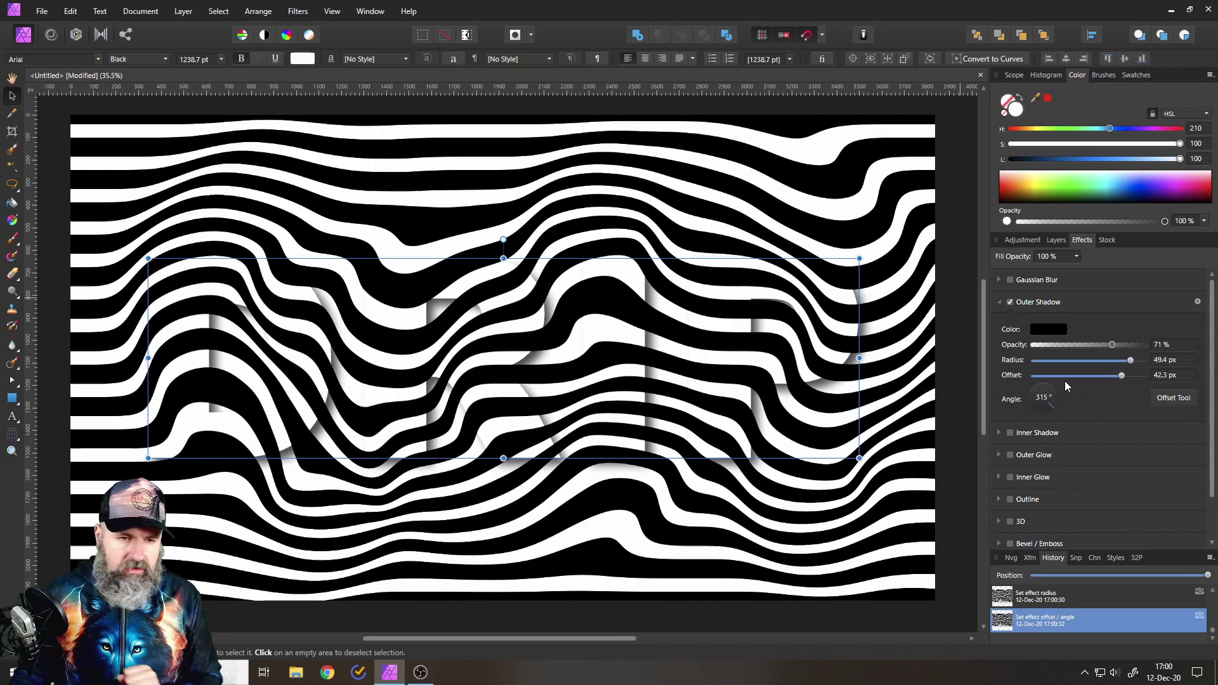
click(1061, 242)
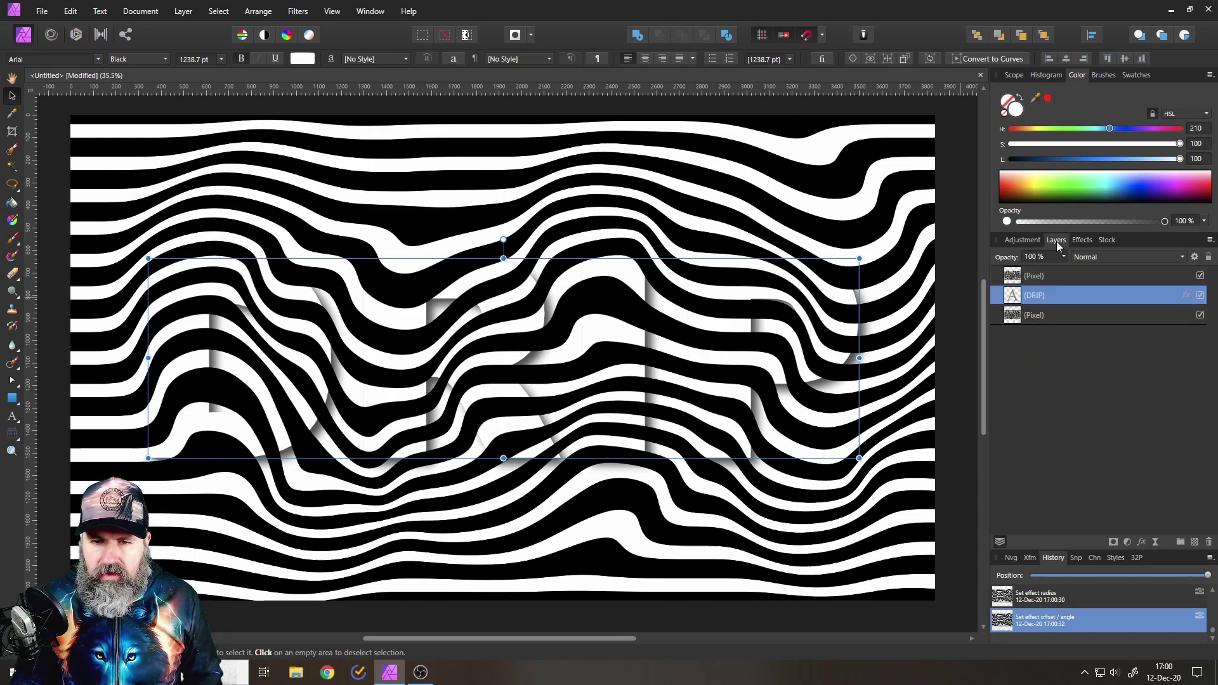
Copy the DRIP layer and paste its effects onto the top stripe layer with Paste FX
right_click(1015, 297)
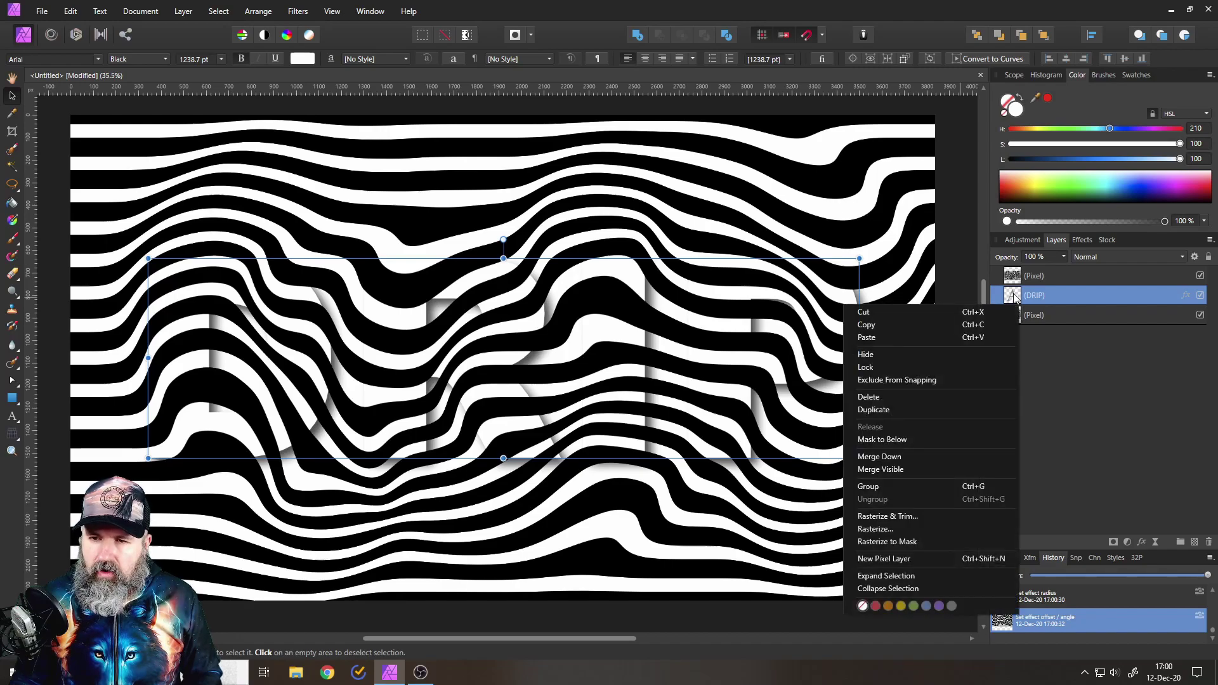
click(882, 329)
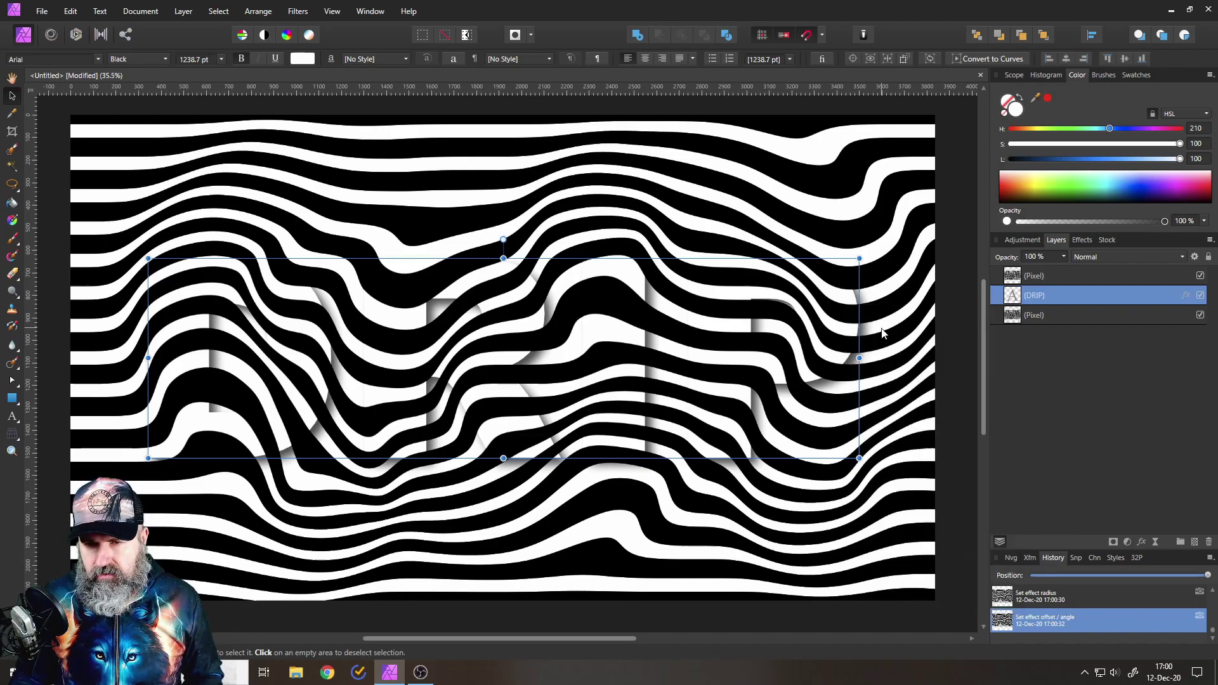
click(1012, 277)
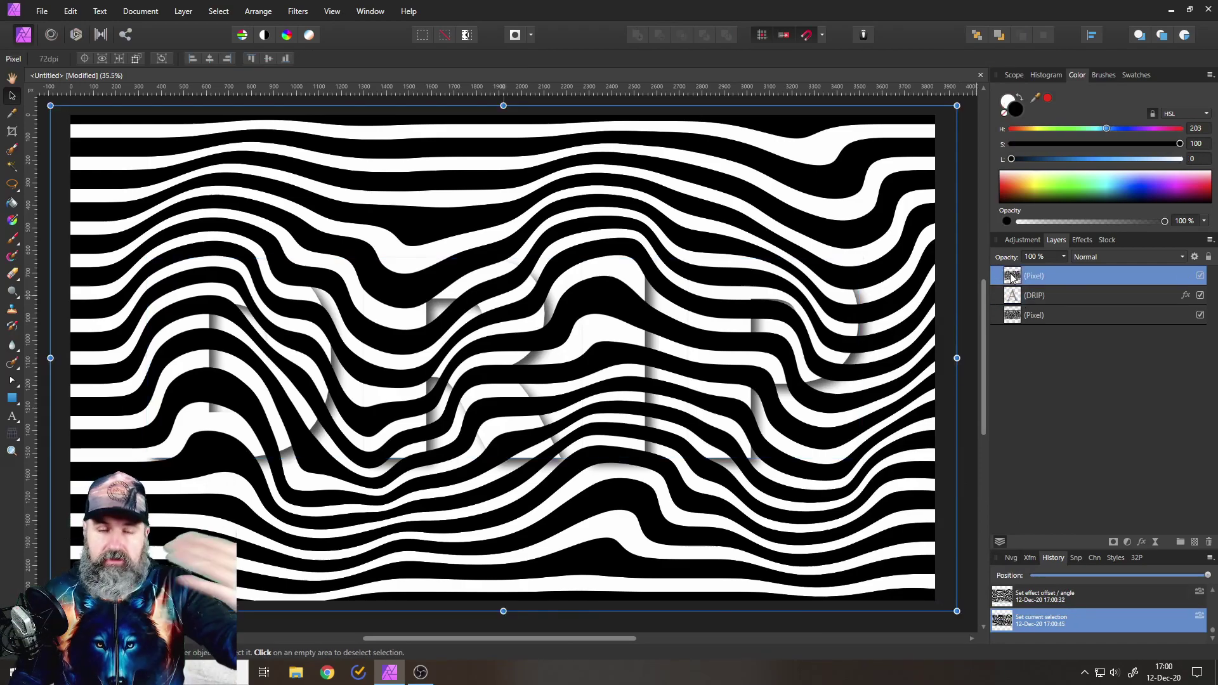
click(70, 13)
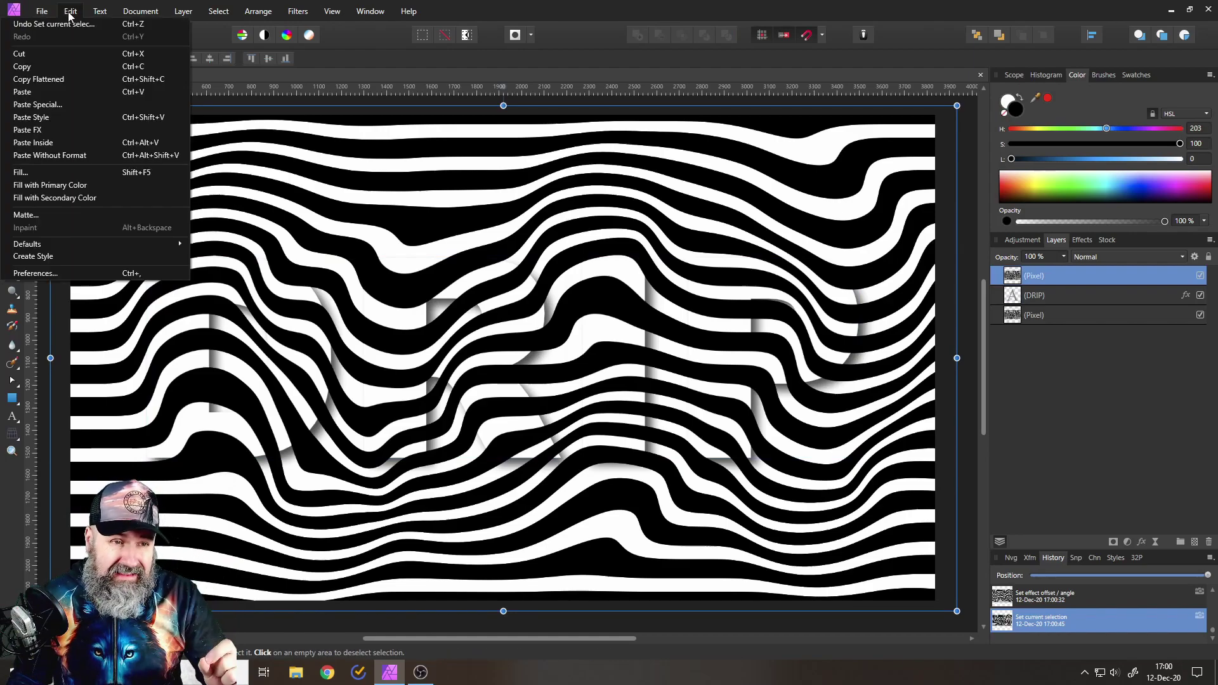
click(53, 131)
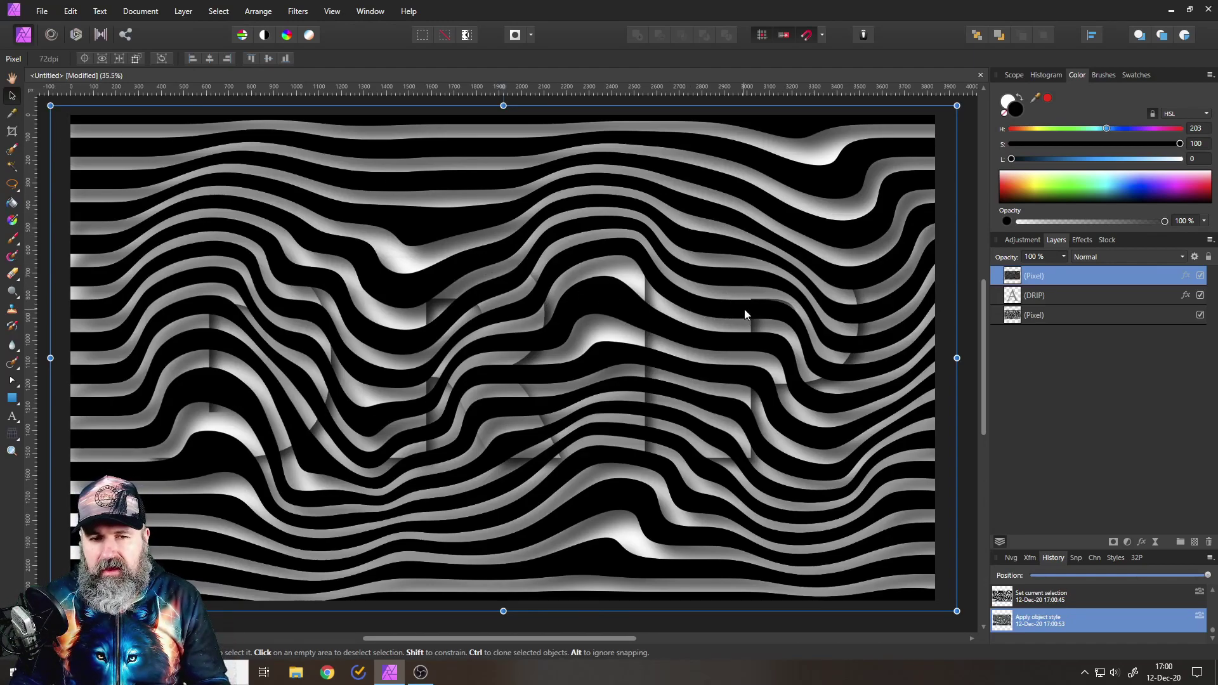
Soften the stripe layer's outer shadow to 48% opacity, 15 px radius and 9.2 px offset
click(1082, 240)
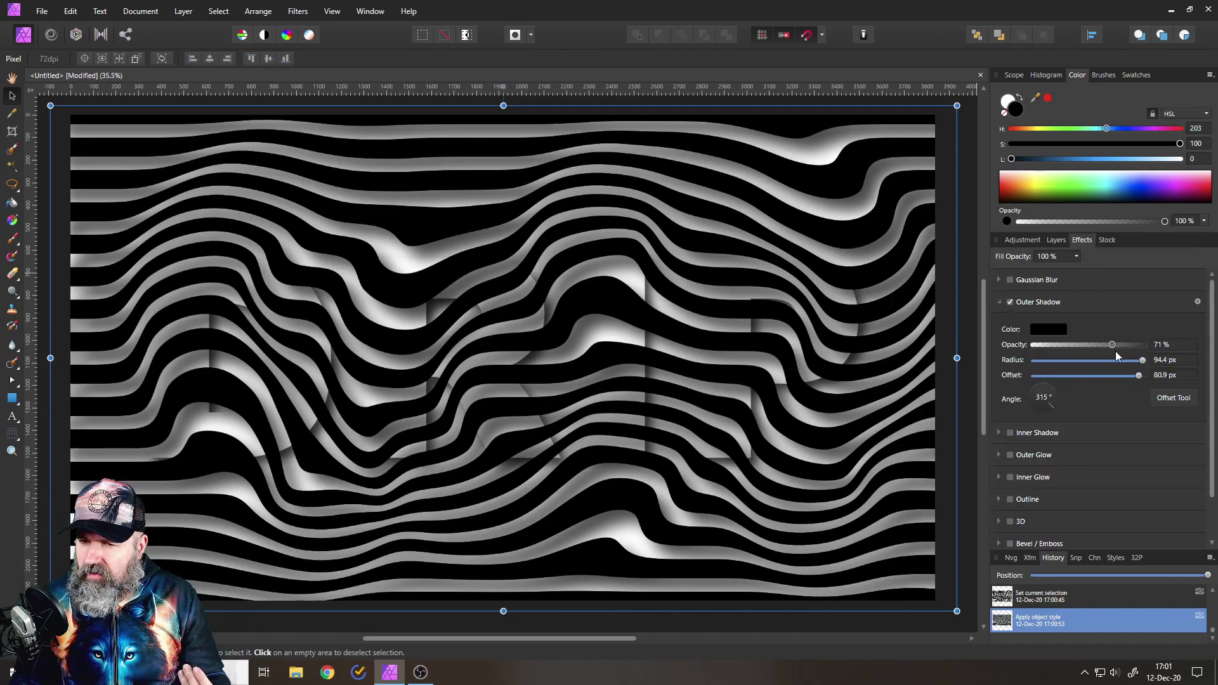
drag(1138, 376, 1086, 345)
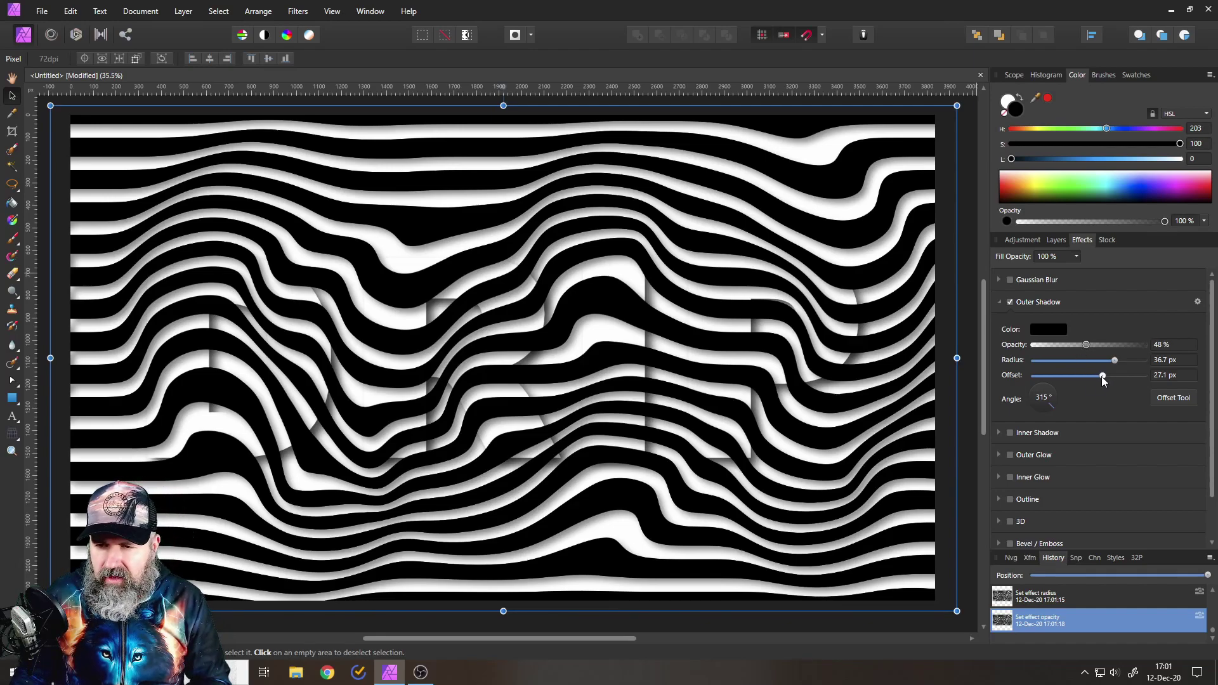
drag(1103, 376, 1109, 360)
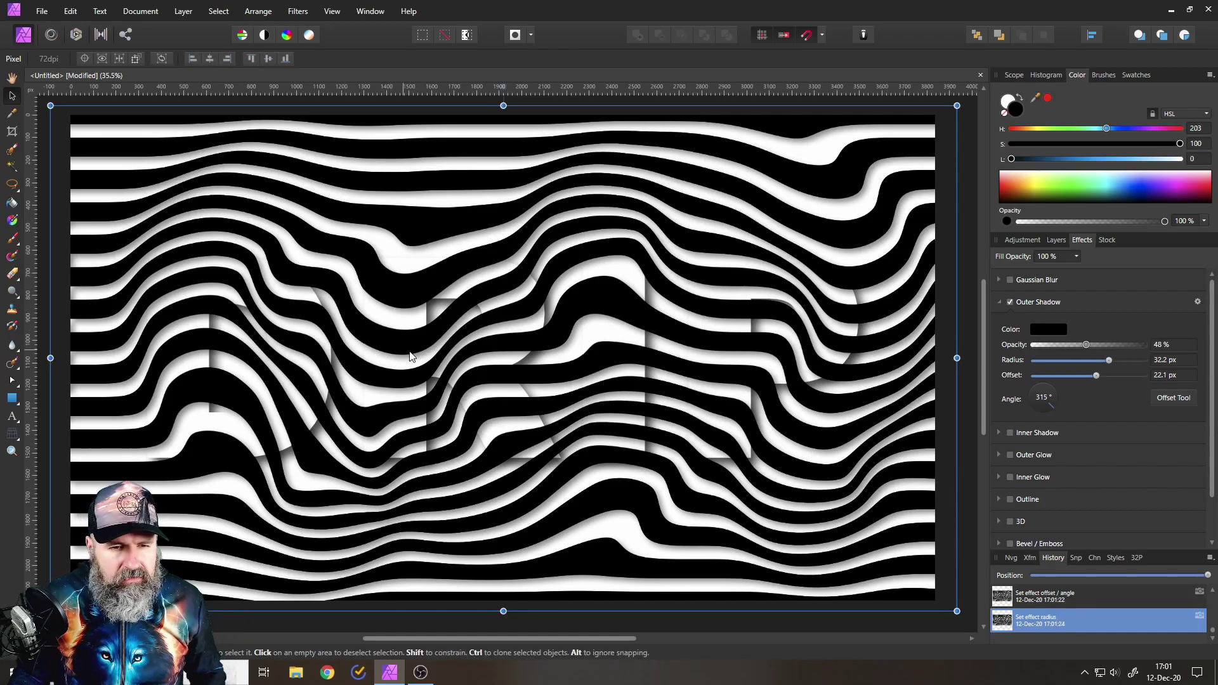
scroll(421, 359, up, 3)
scroll(423, 357, up, 4)
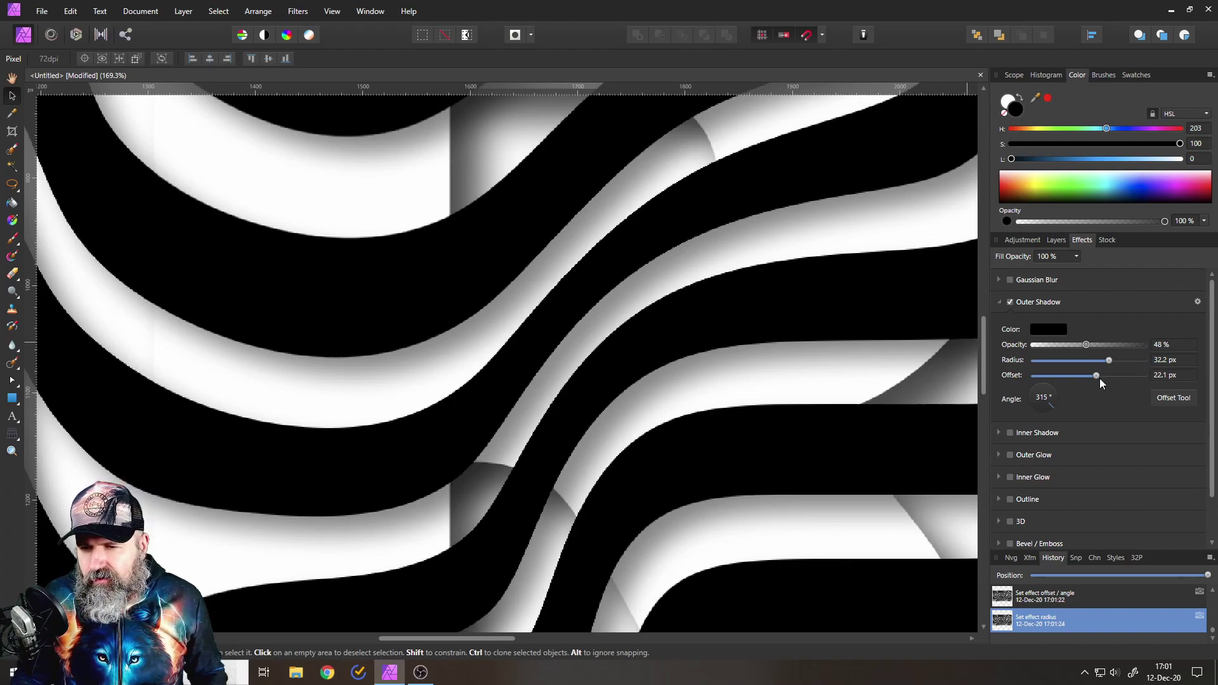
drag(1097, 377, 1098, 363)
mouse_move(1092, 376)
mouse_down()
mouse_move(1095, 363)
mouse_move(1079, 376)
mouse_move(1088, 366)
mouse_up()
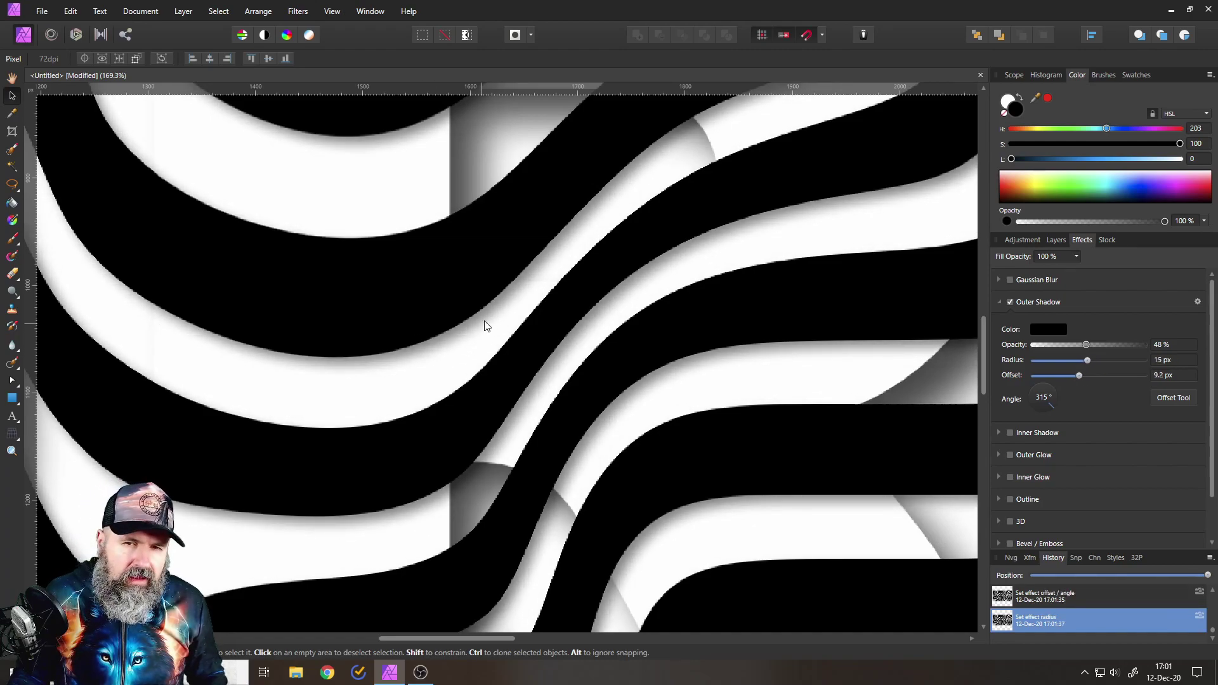
scroll(519, 333, down, 8)
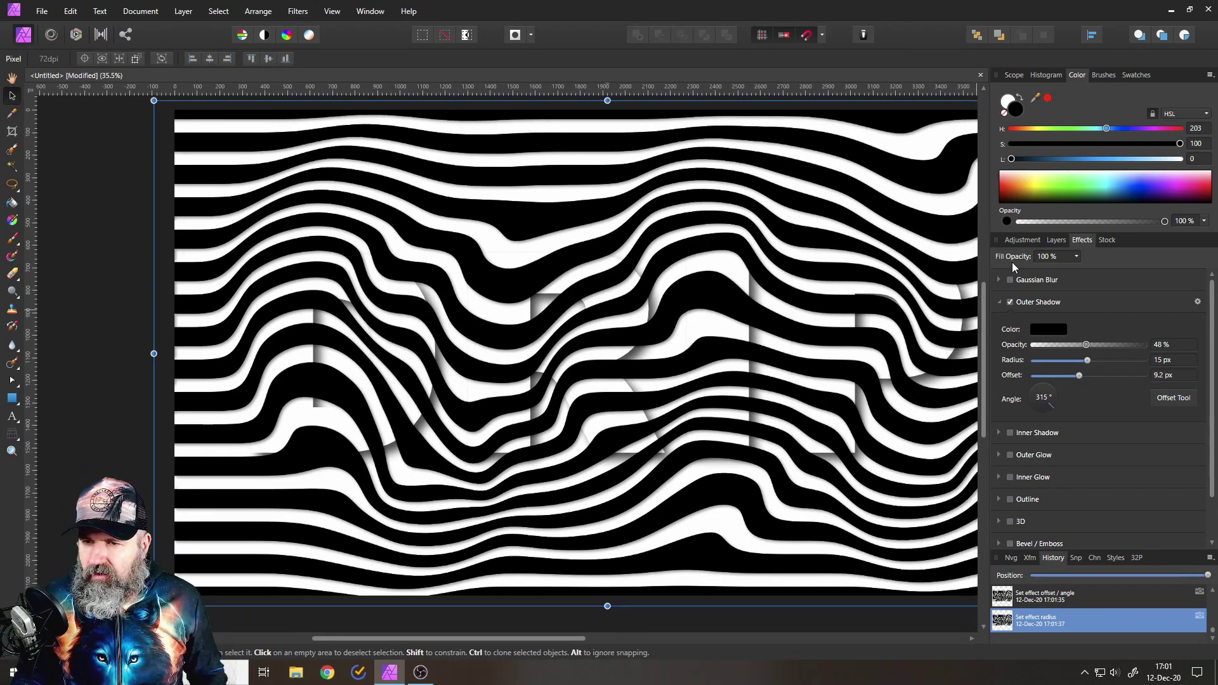
click(1056, 240)
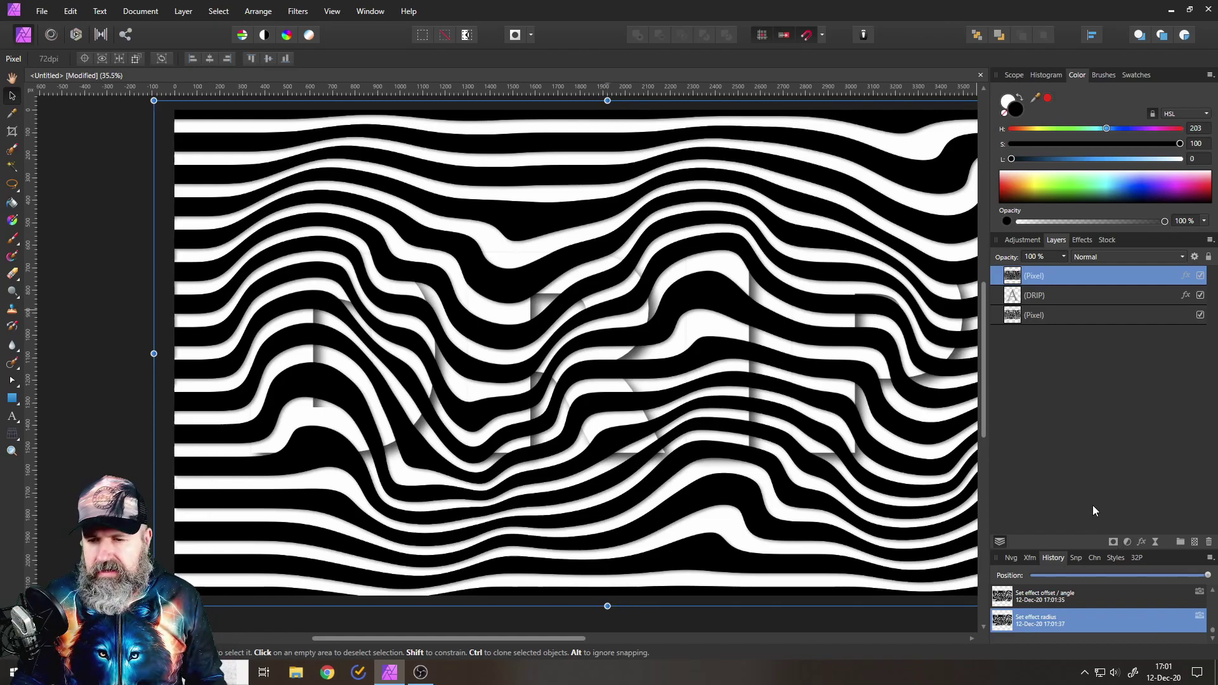
Add a mask to the top stripe layer, toggle its visibility to compare, then delete it
click(1113, 543)
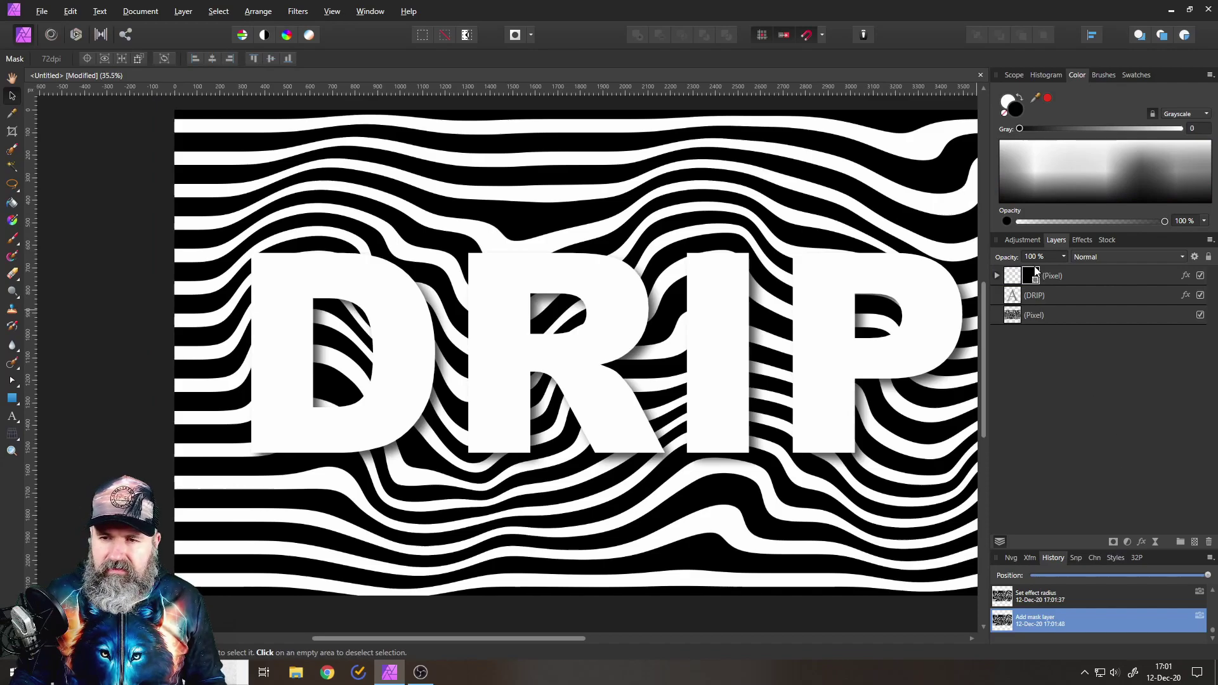
click(997, 275)
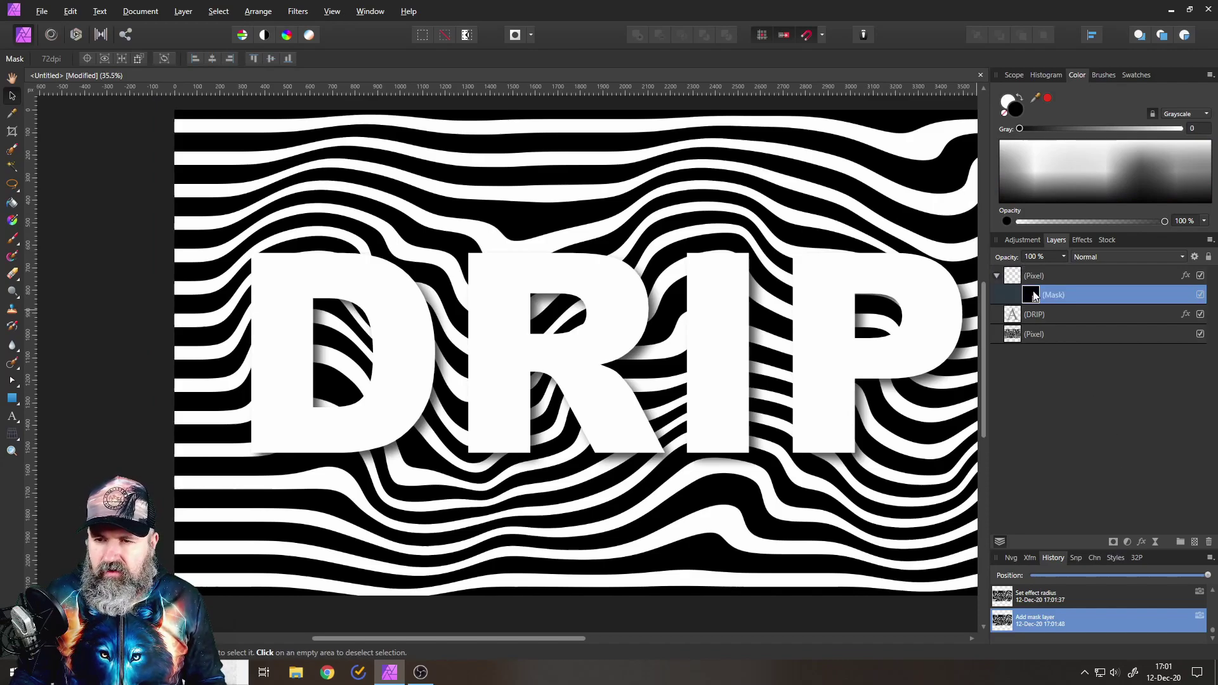
click(1201, 295)
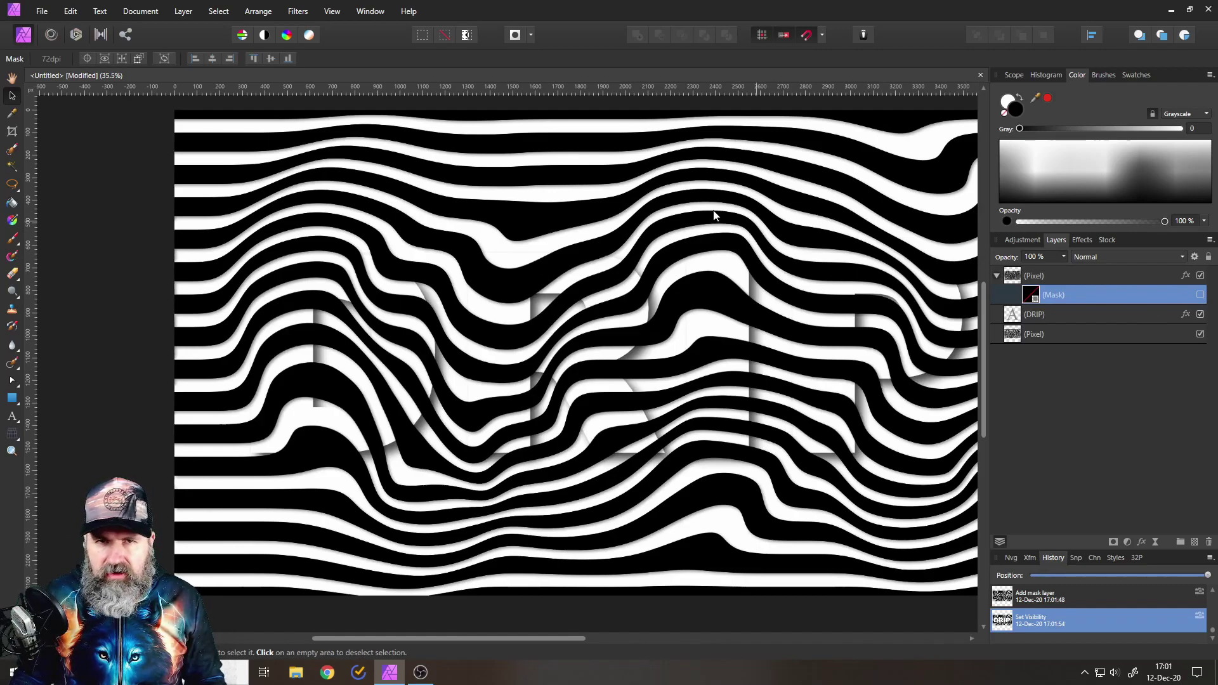
click(1201, 295)
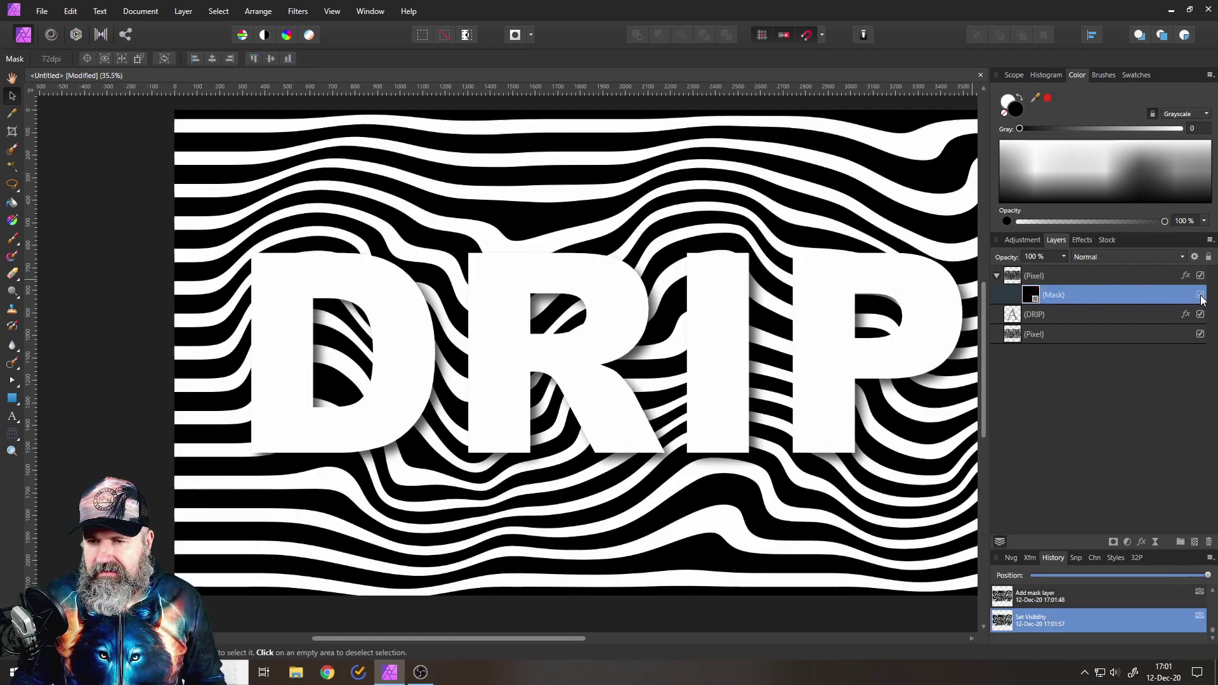
ctrl+click(1031, 296)
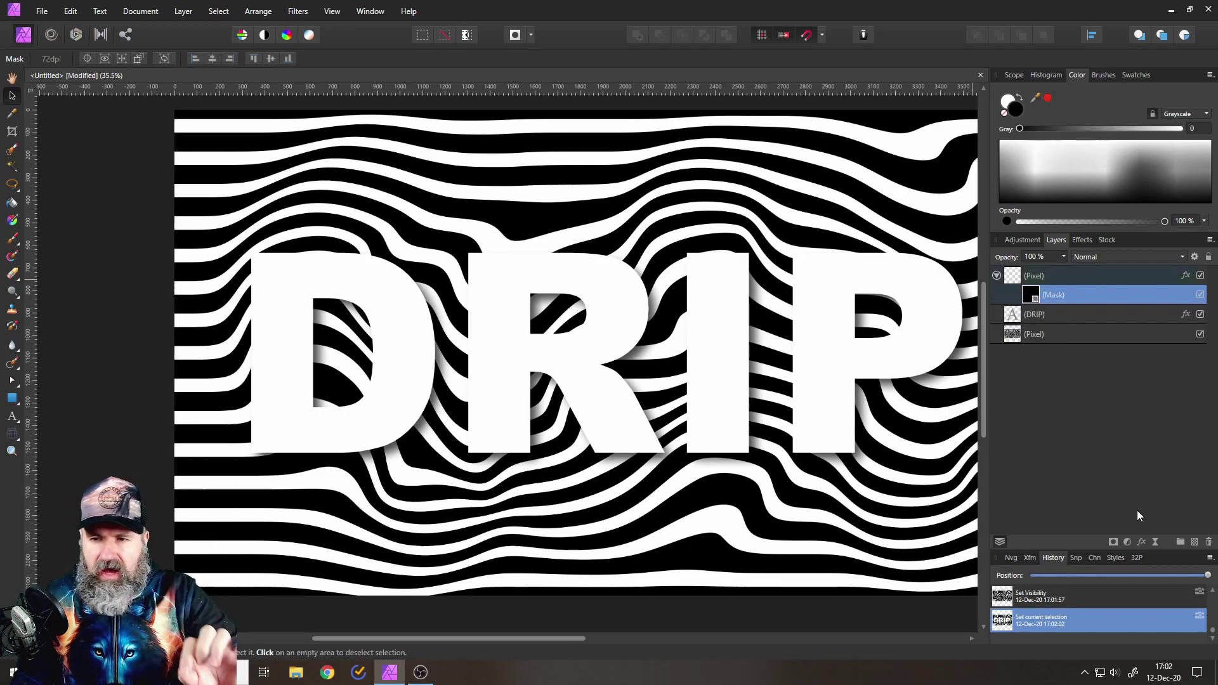
click(1208, 546)
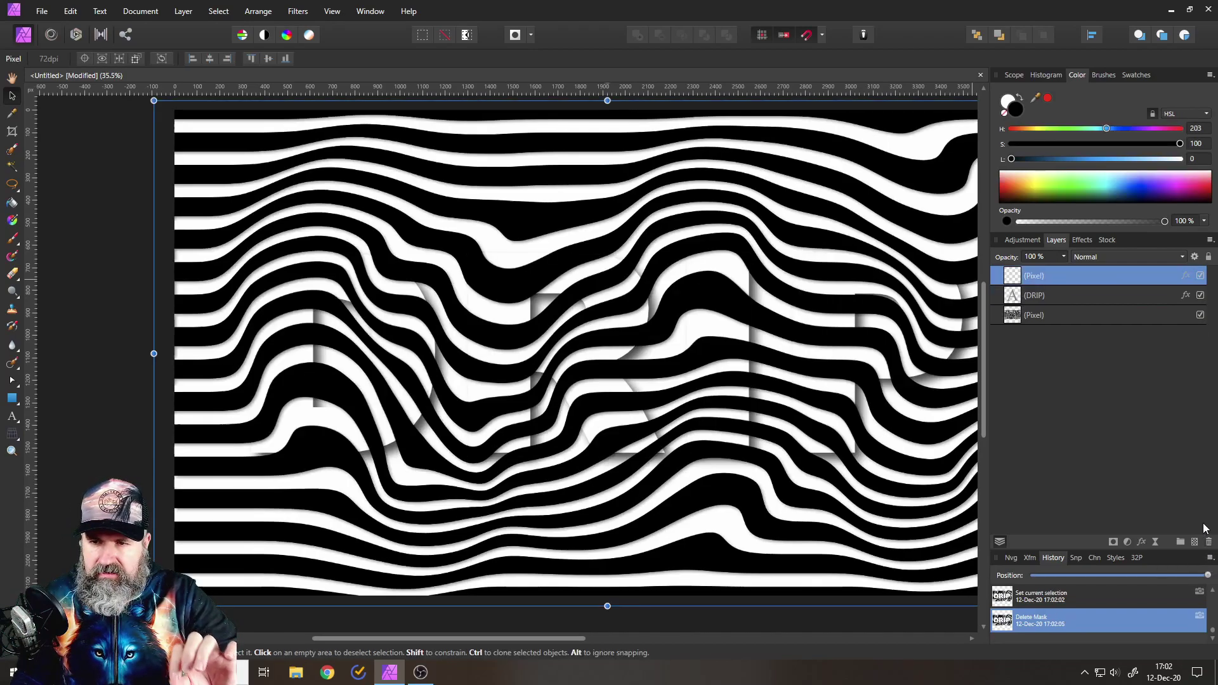
Add a fresh mask to the top stripe layer, invert it and select it for editing
click(1113, 543)
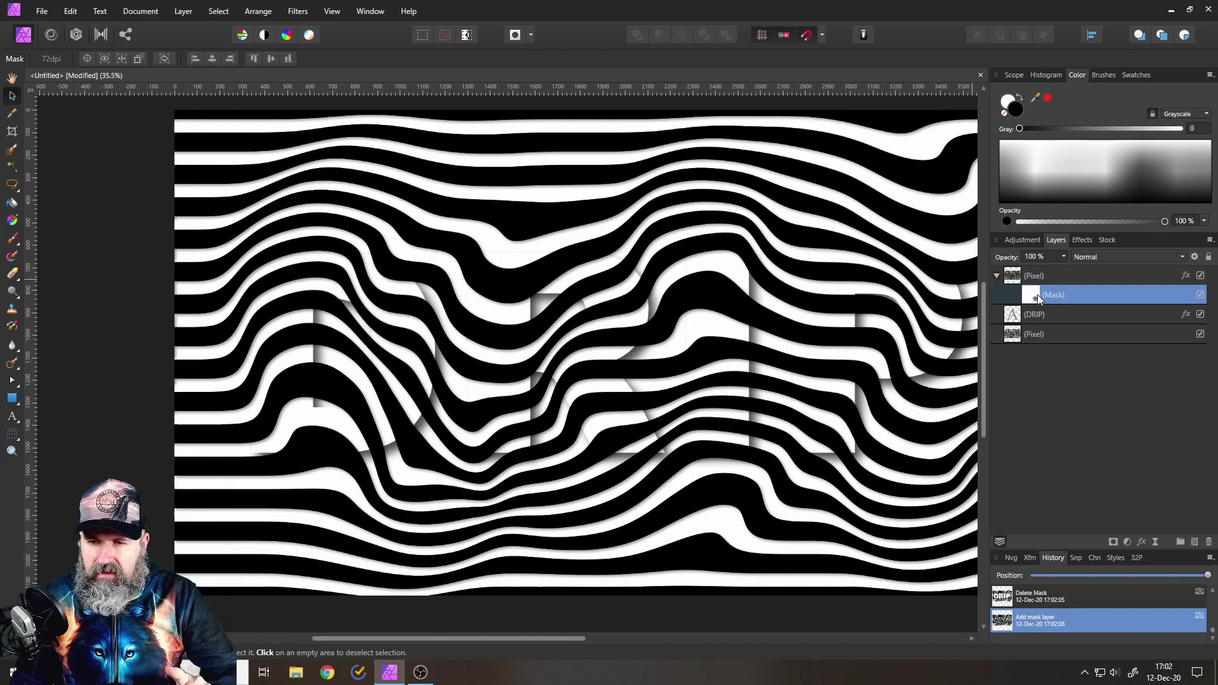
click(183, 12)
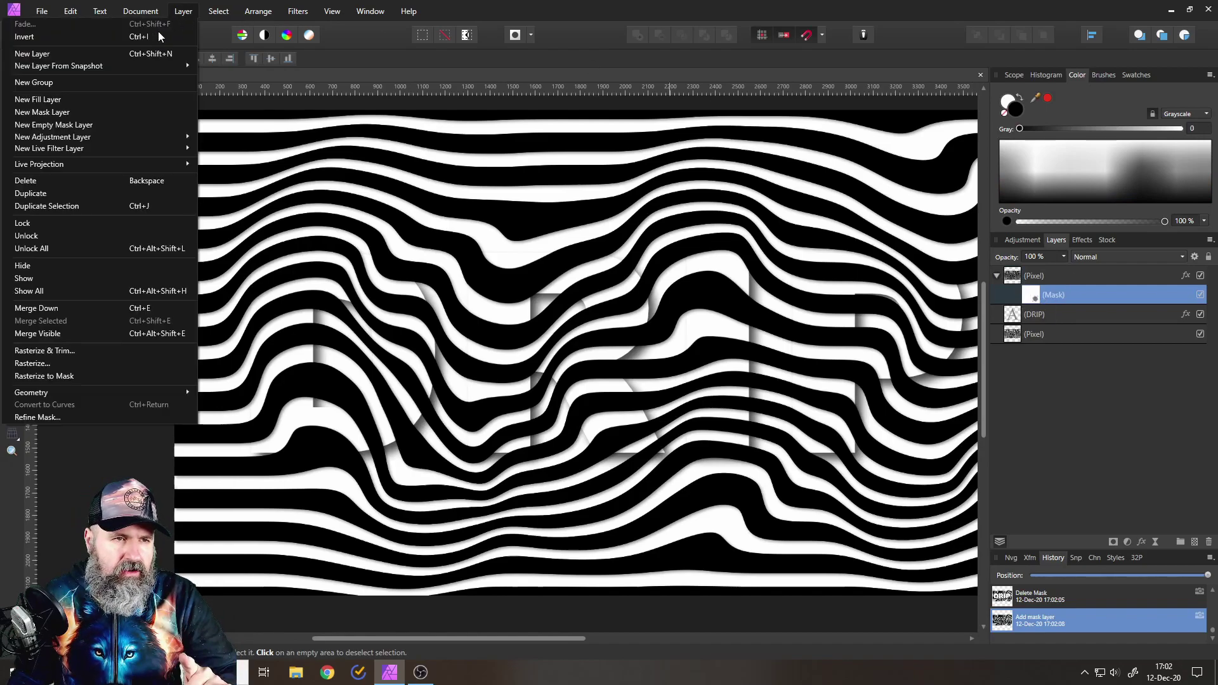
click(134, 37)
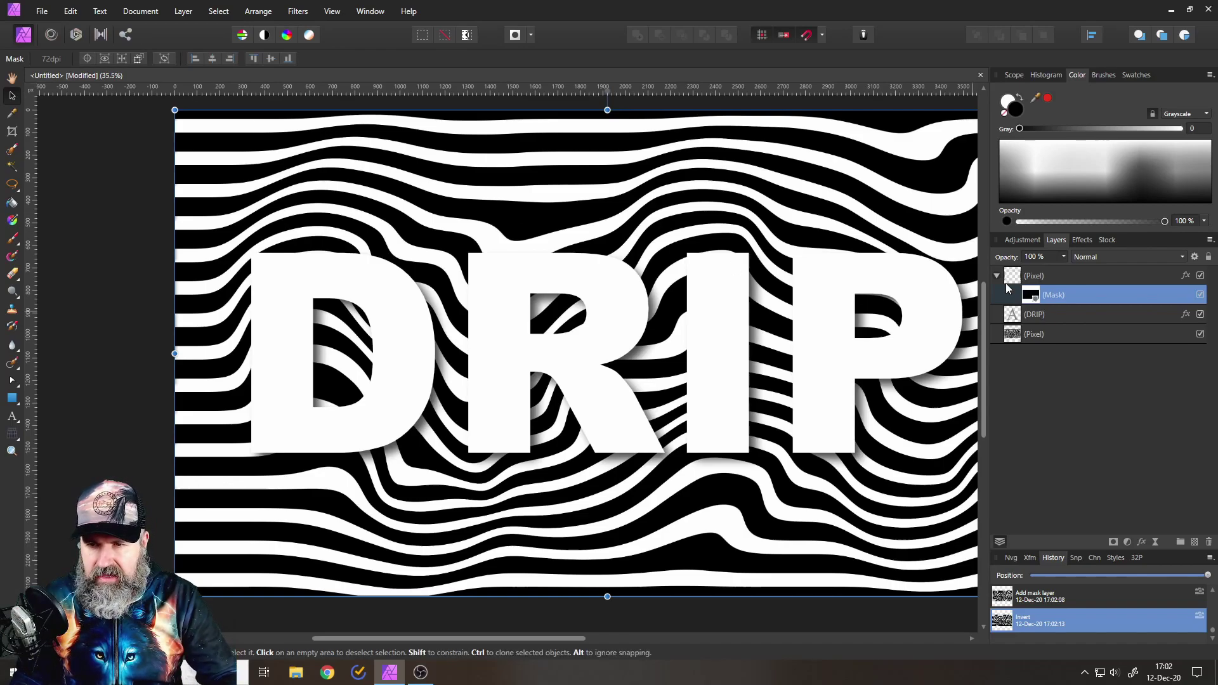
ctrl+click(1030, 300)
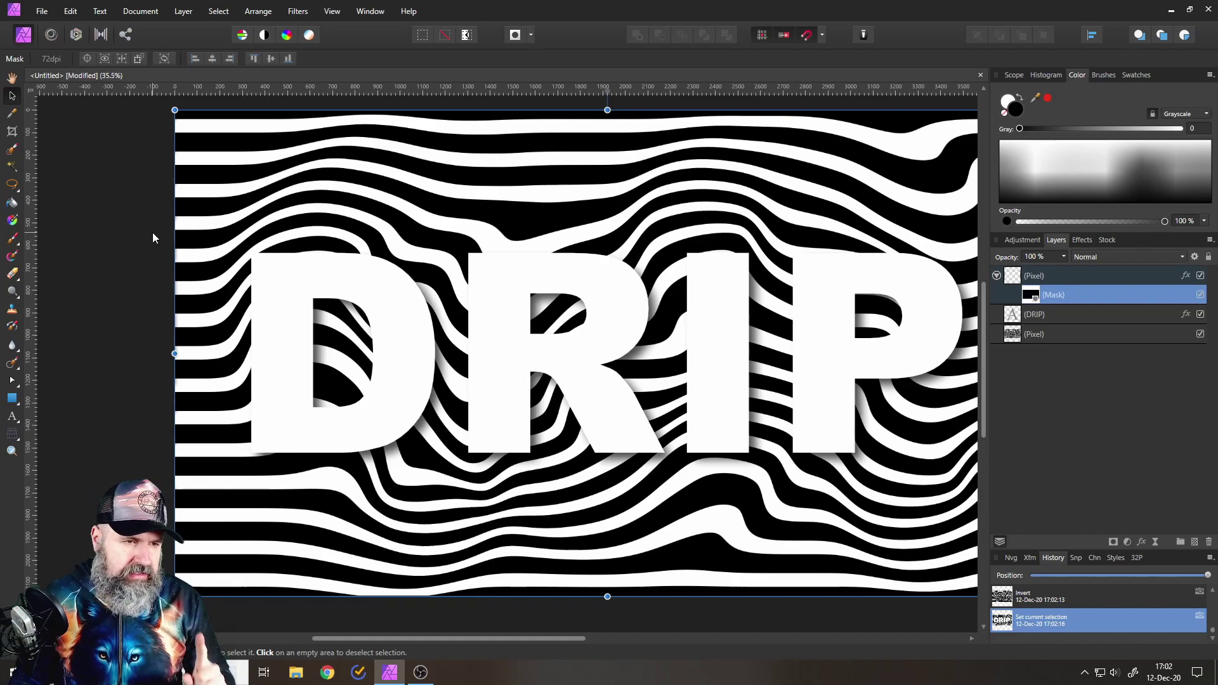
Set up the Paint Brush with 61% hardness and a 79 px width
click(13, 241)
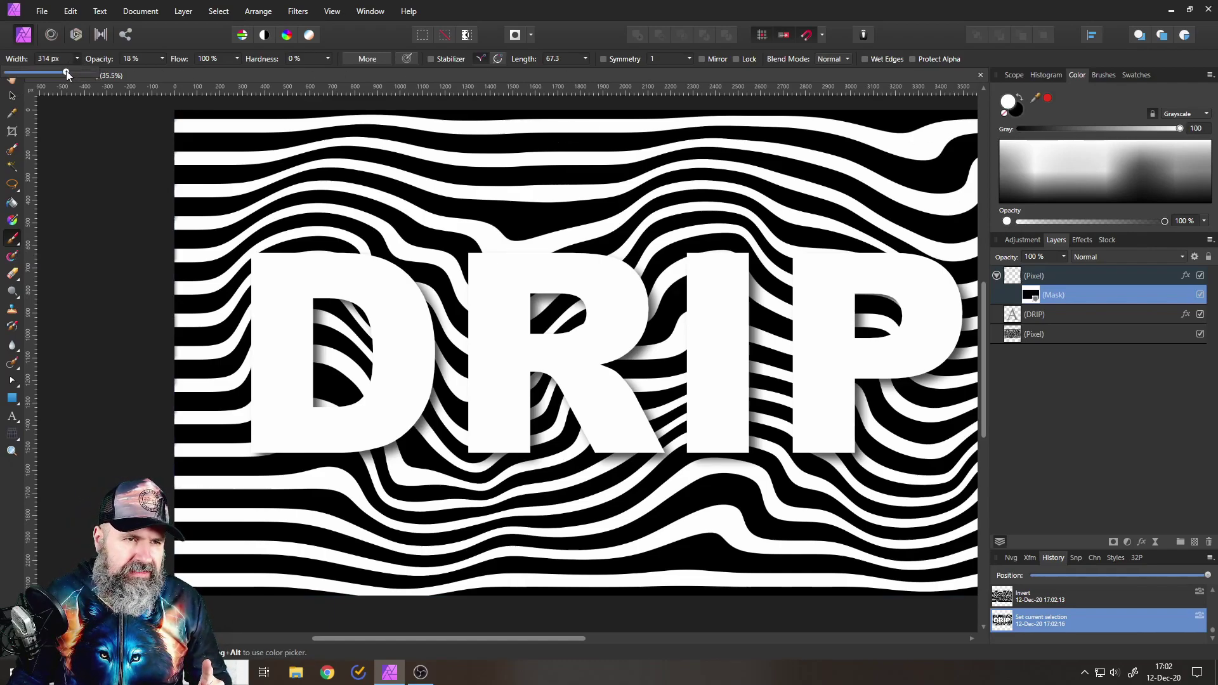
drag(66, 72, 65, 70)
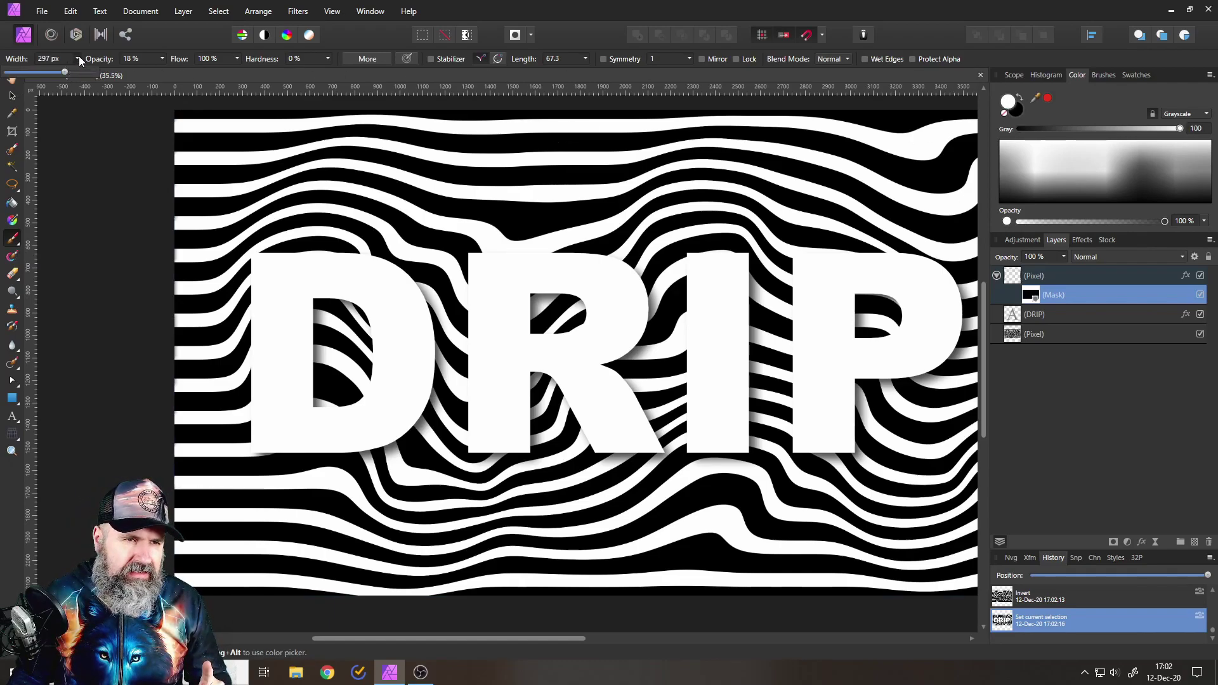
click(333, 60)
drag(336, 74, 378, 71)
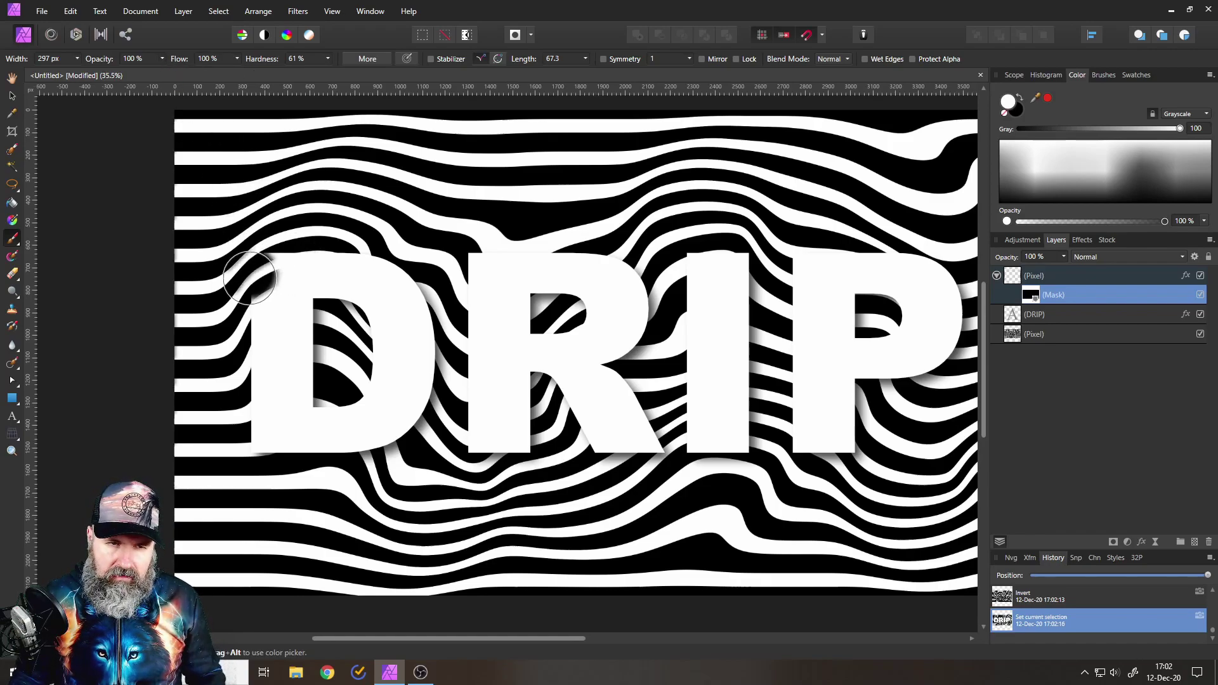
scroll(249, 277, up, 5)
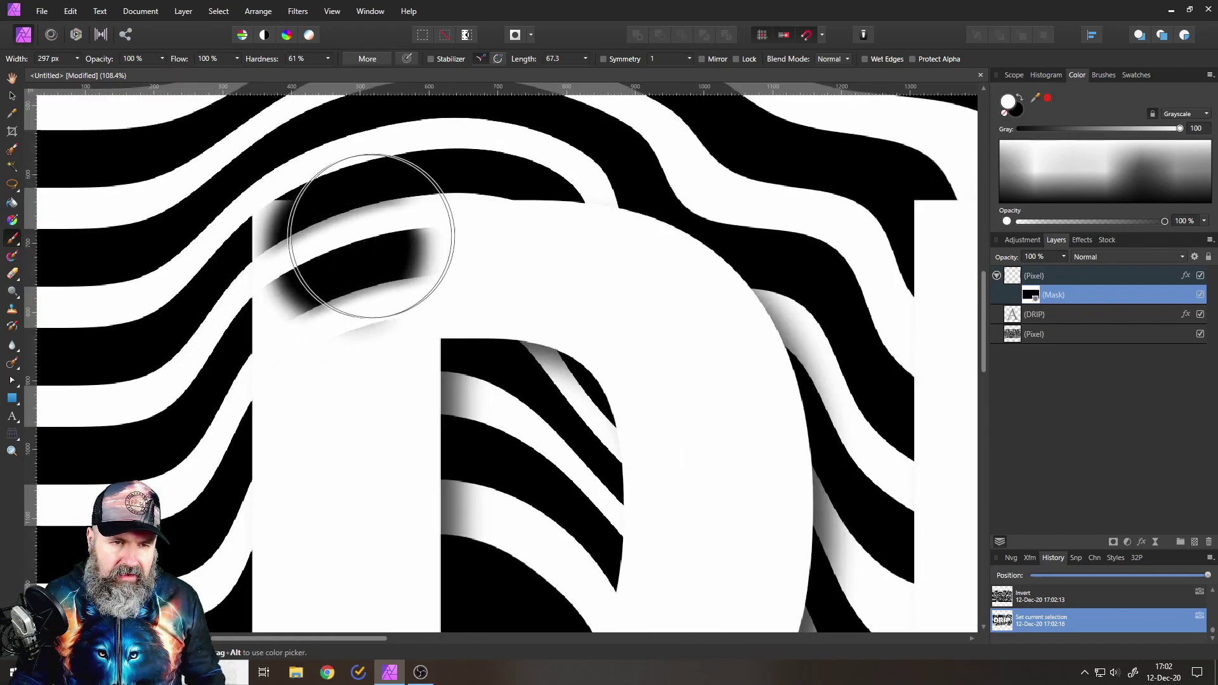
mouse_move(371, 236)
mouse_down()
mouse_move(257, 302)
mouse_move(353, 213)
mouse_move(245, 258)
mouse_move(276, 252)
mouse_move(258, 109)
mouse_move(85, 55)
mouse_up()
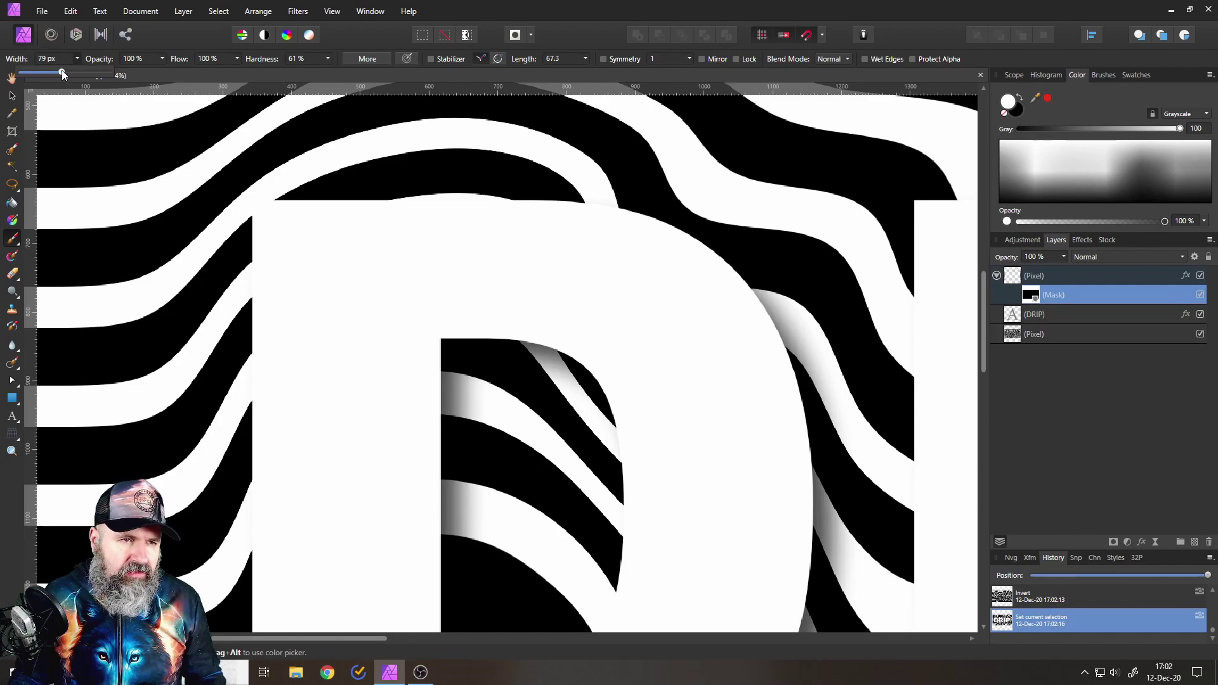
drag(61, 73, 59, 73)
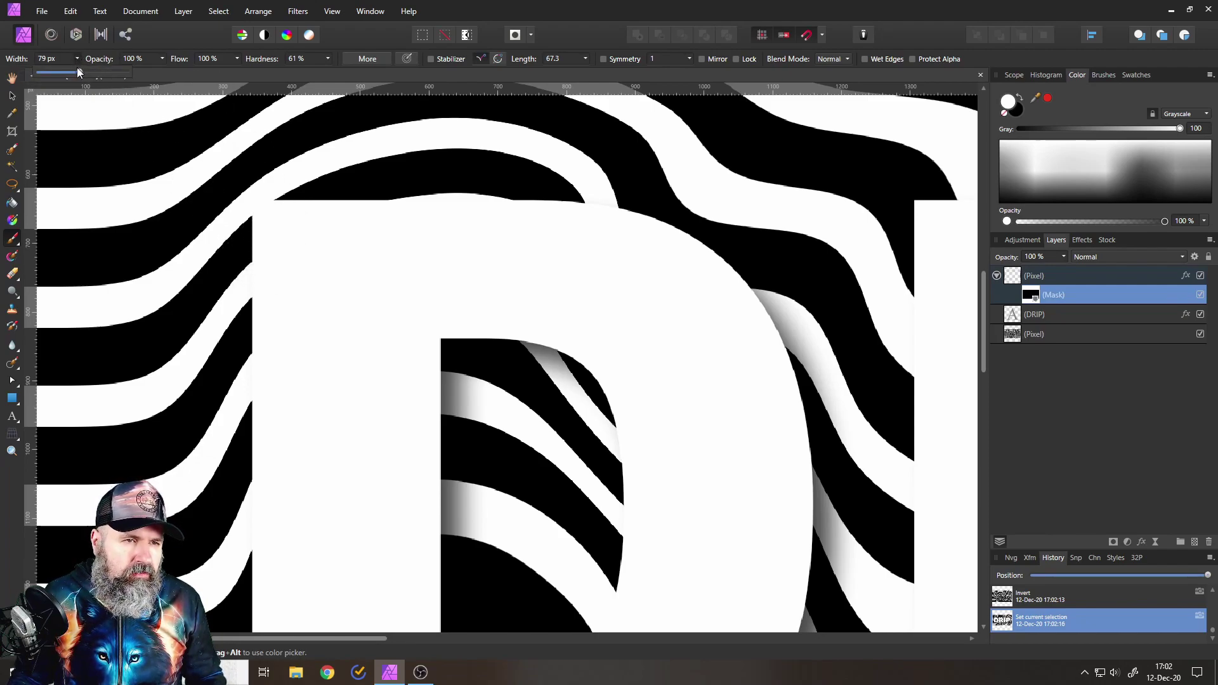
Paint white on the mask to curve a stripe over the D's top-left corner and top edge
mouse_move(273, 214)
mouse_down()
mouse_move(299, 209)
mouse_move(252, 257)
mouse_up()
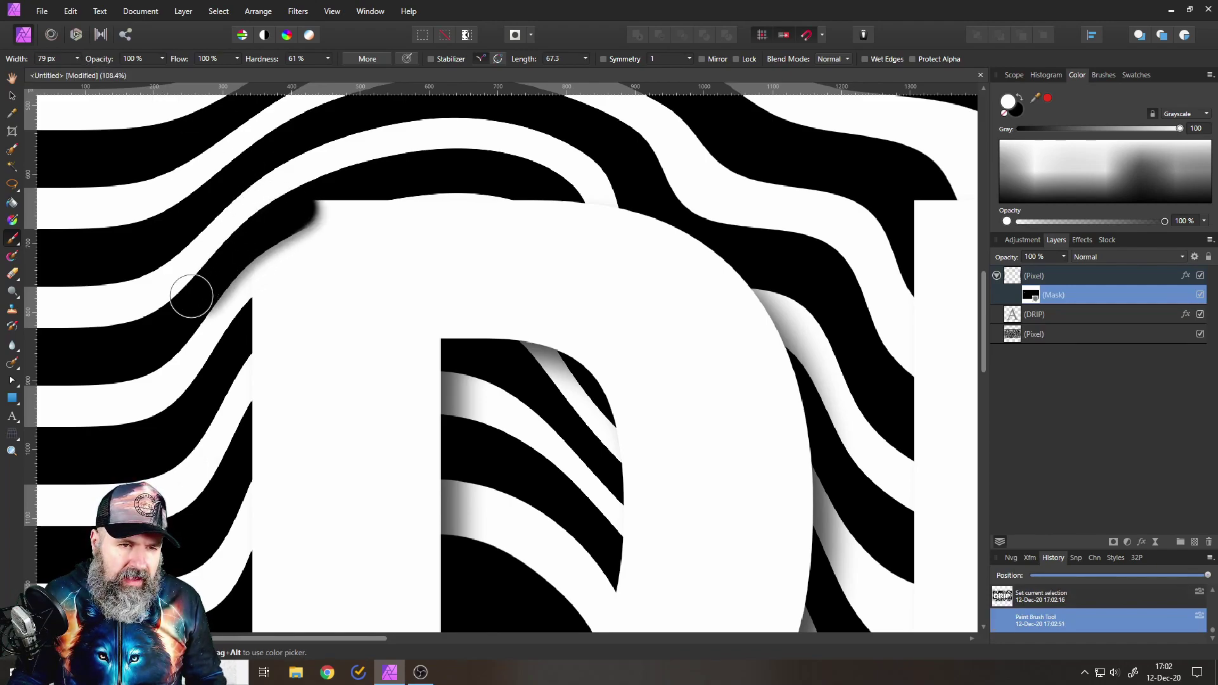
mouse_move(280, 215)
mouse_down()
mouse_move(338, 181)
mouse_move(352, 188)
mouse_move(288, 223)
mouse_move(382, 181)
mouse_up()
mouse_move(470, 160)
mouse_down()
mouse_move(428, 169)
mouse_move(462, 150)
mouse_up()
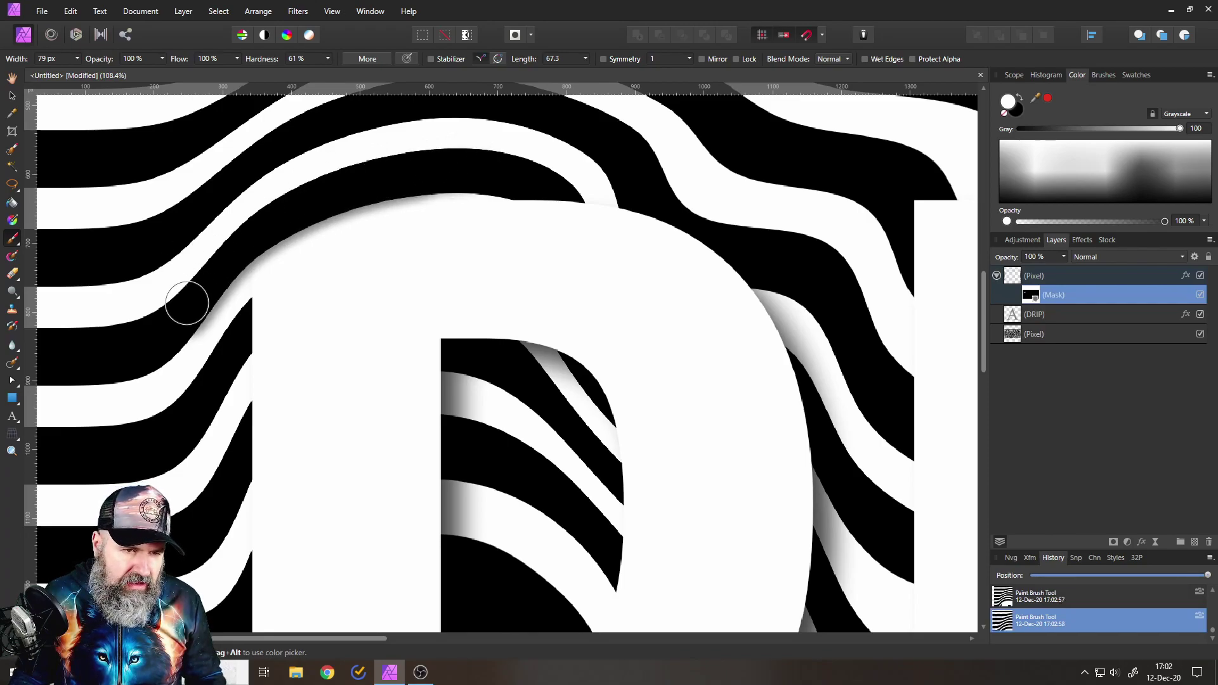
drag(186, 302, 166, 327)
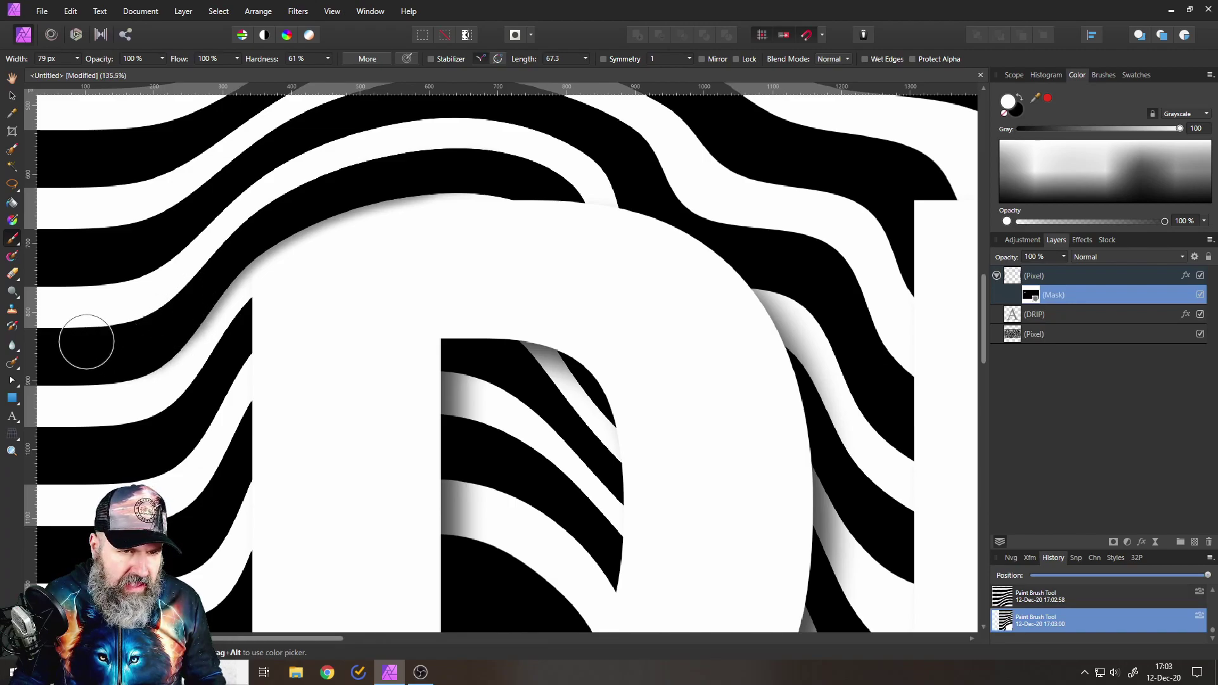
scroll(87, 340, up, 3)
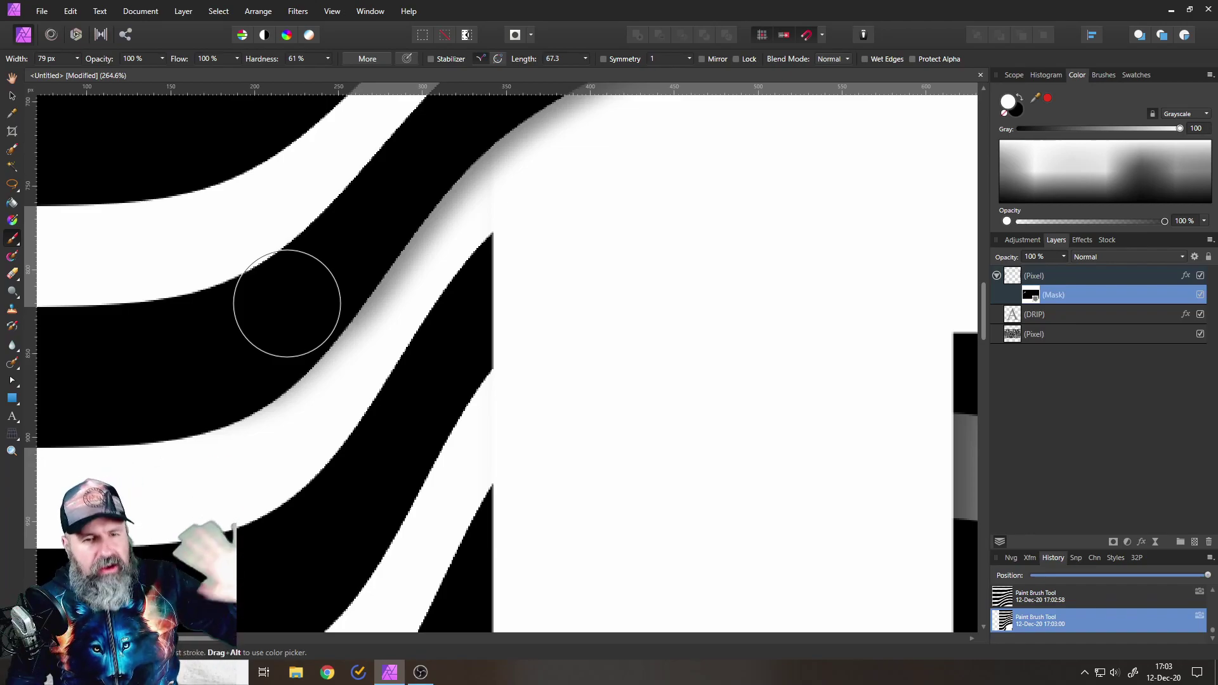
scroll(525, 273, down, 3)
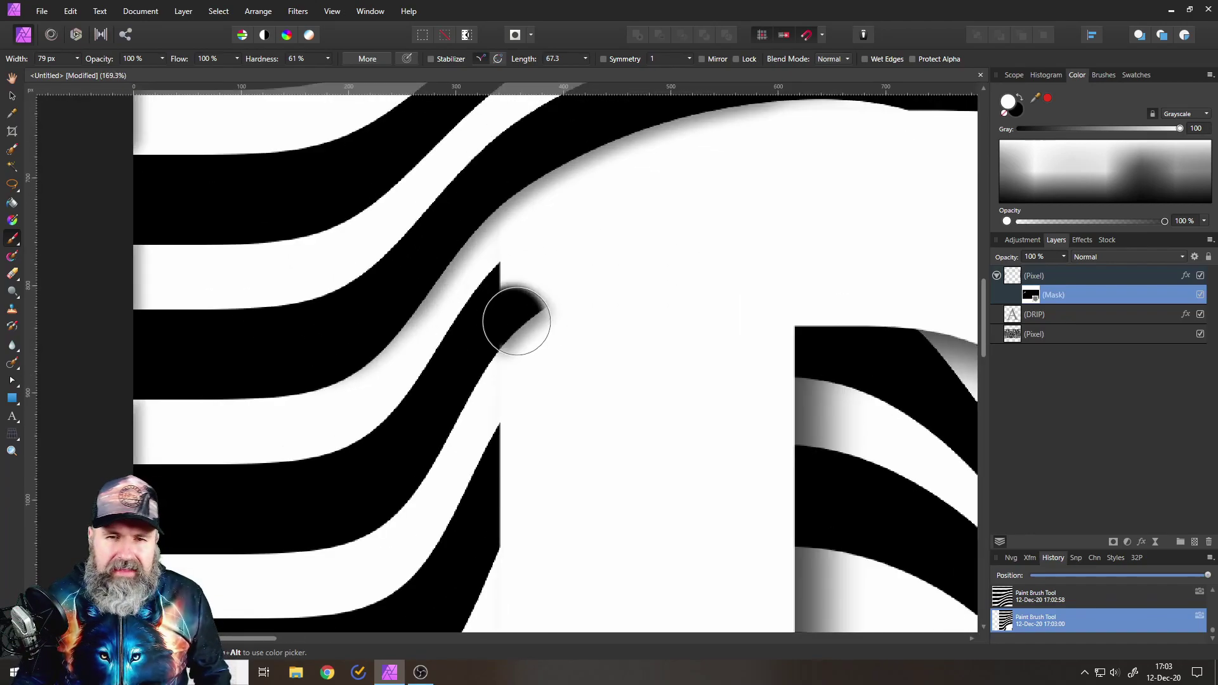
scroll(511, 330, down, 1)
scroll(513, 354, down, 4)
scroll(495, 368, up, 1)
drag(498, 361, 501, 351)
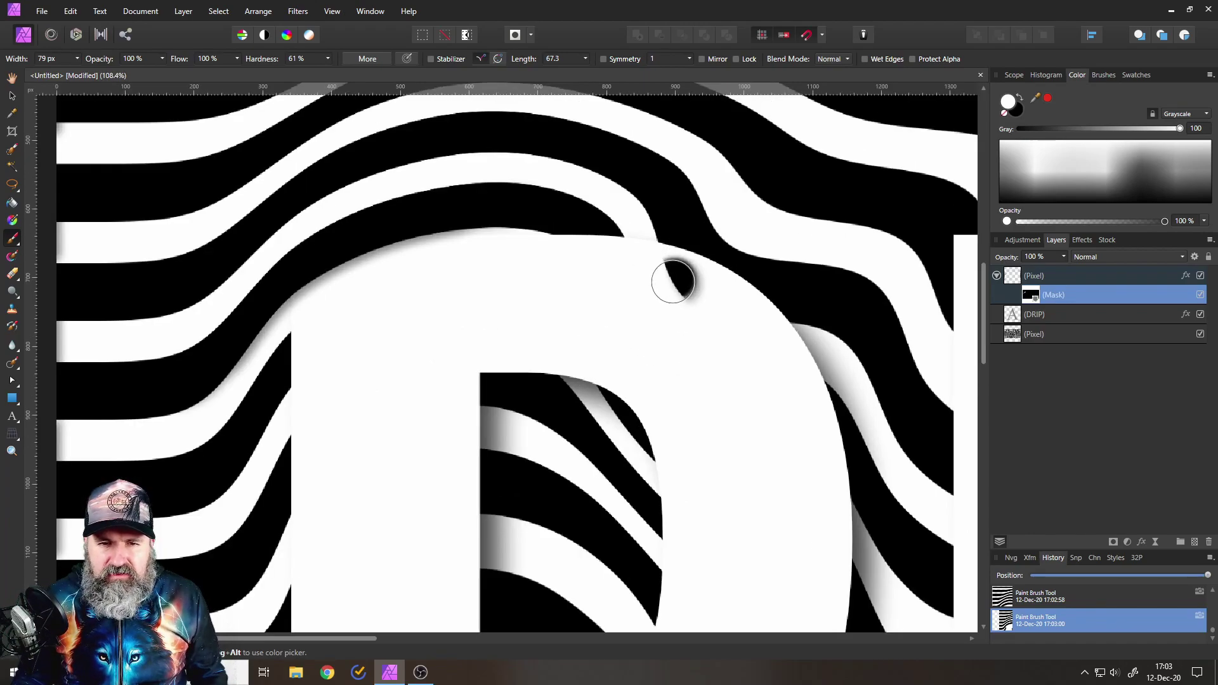
Paint and trim the stripe over the D's top edge, switching the brush colour to black
scroll(674, 264, up, 2)
mouse_move(691, 258)
mouse_down()
mouse_move(663, 202)
mouse_move(686, 258)
mouse_move(721, 281)
mouse_move(707, 279)
mouse_move(812, 305)
mouse_move(706, 281)
mouse_move(802, 316)
mouse_move(874, 314)
mouse_move(736, 268)
mouse_move(769, 293)
mouse_move(852, 313)
mouse_move(739, 288)
mouse_up()
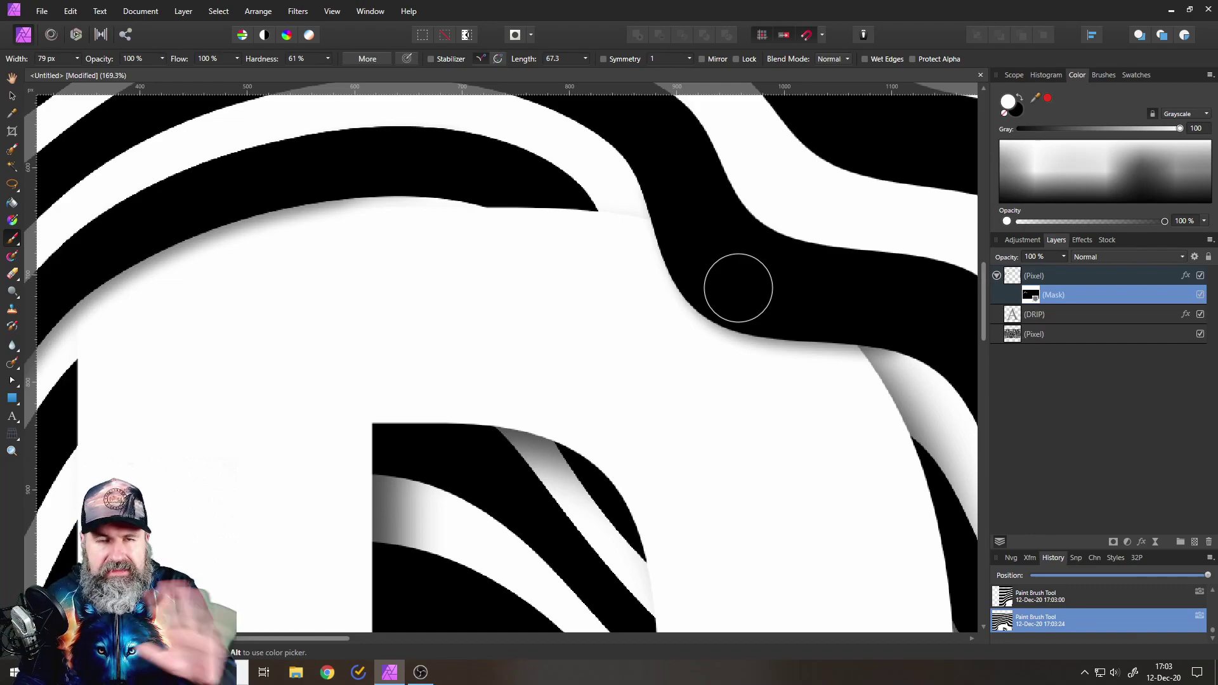
click(1014, 110)
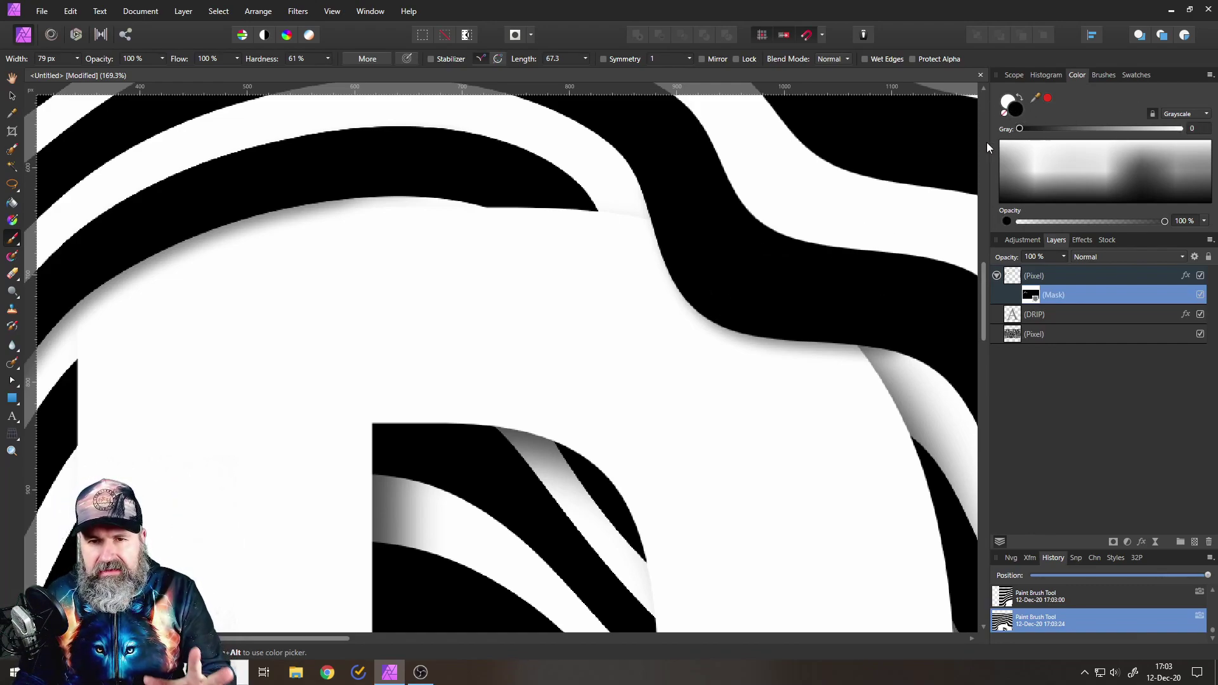
mouse_move(677, 250)
mouse_down()
mouse_move(824, 305)
mouse_move(720, 319)
mouse_move(831, 355)
mouse_up()
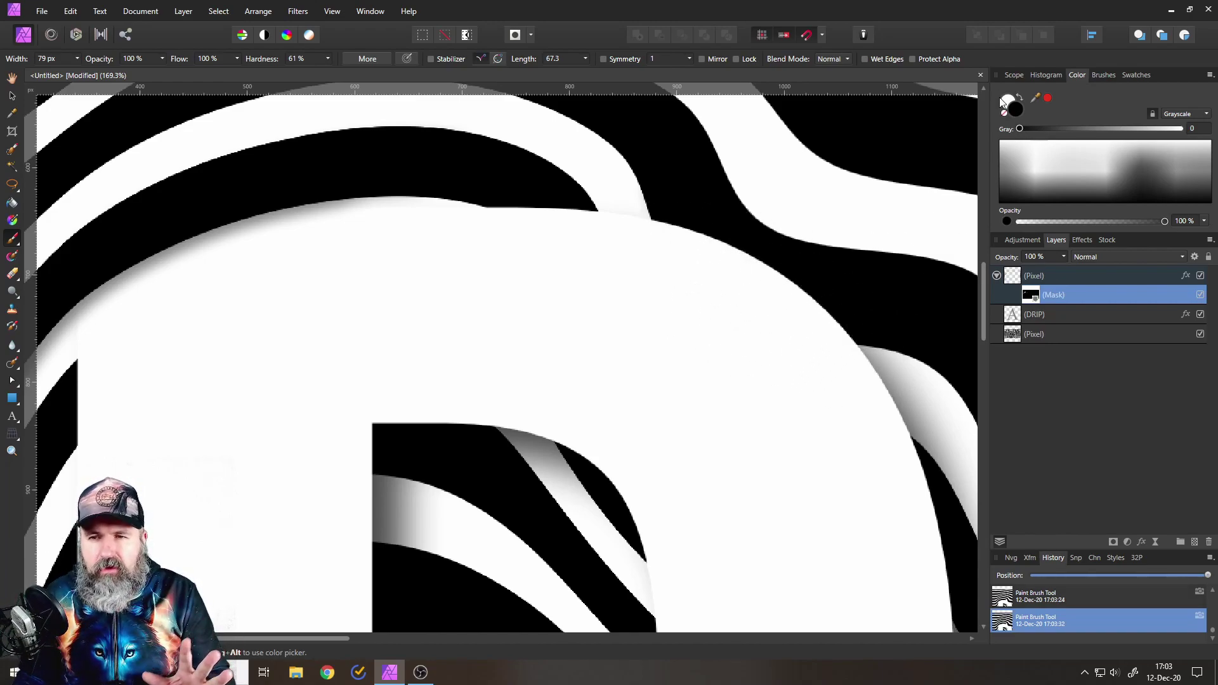
mouse_move(688, 184)
mouse_down()
mouse_move(702, 204)
mouse_move(688, 264)
mouse_move(771, 314)
mouse_move(743, 261)
mouse_move(803, 335)
mouse_up()
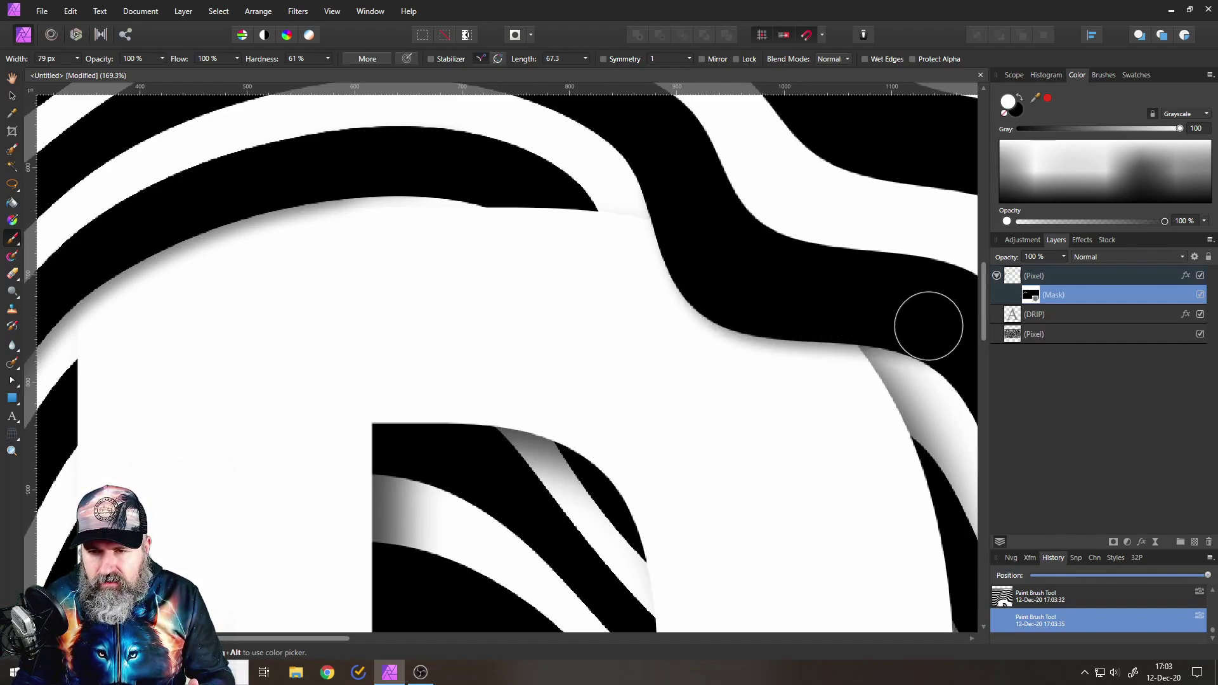
drag(930, 327, 766, 314)
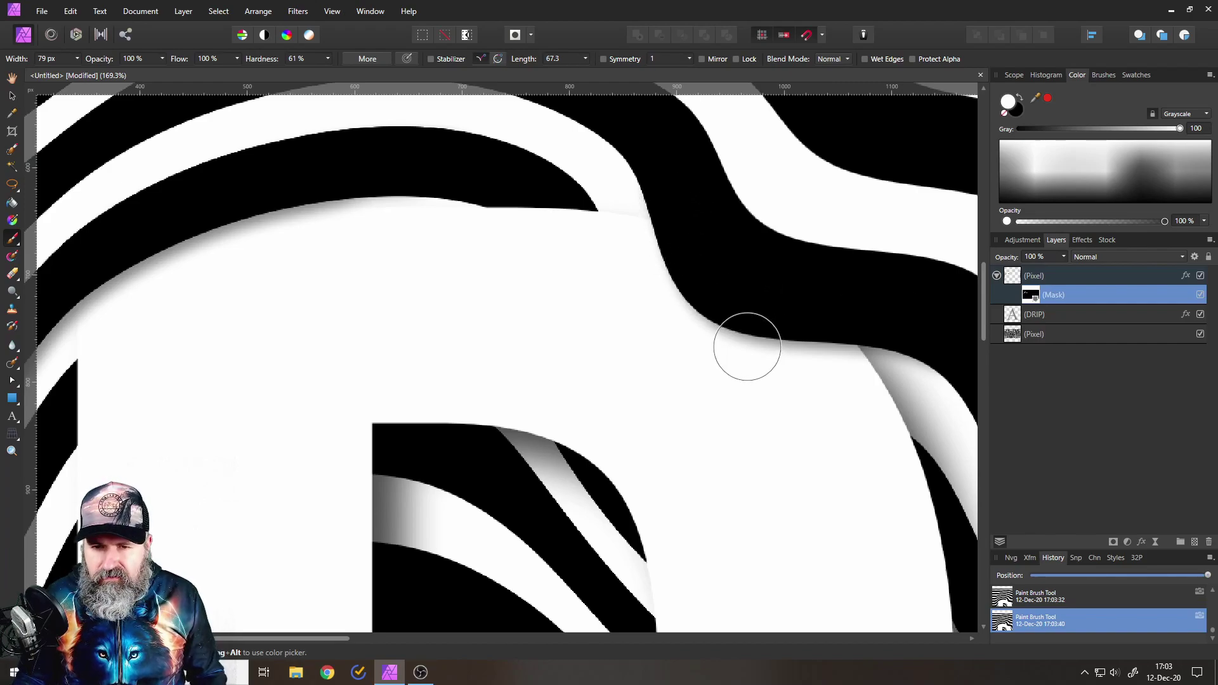
Paint a thick stripe across the D's bottom-left corner on the mask
scroll(748, 346, down, 4)
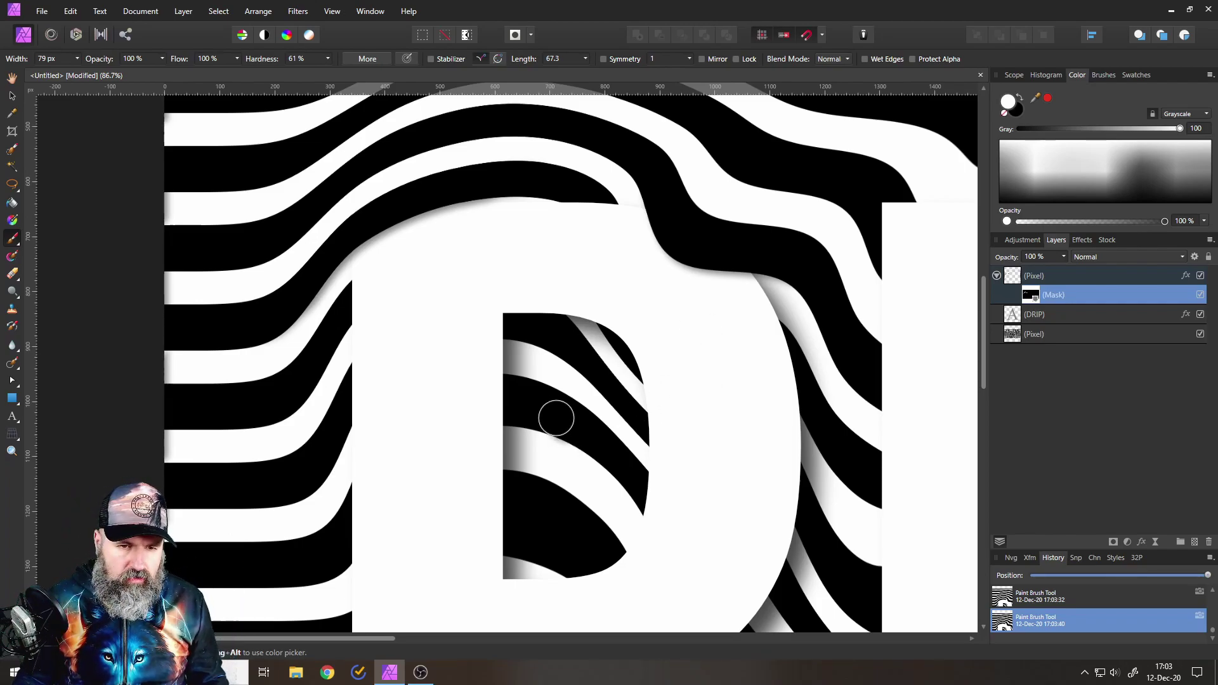
scroll(539, 444, down, 5)
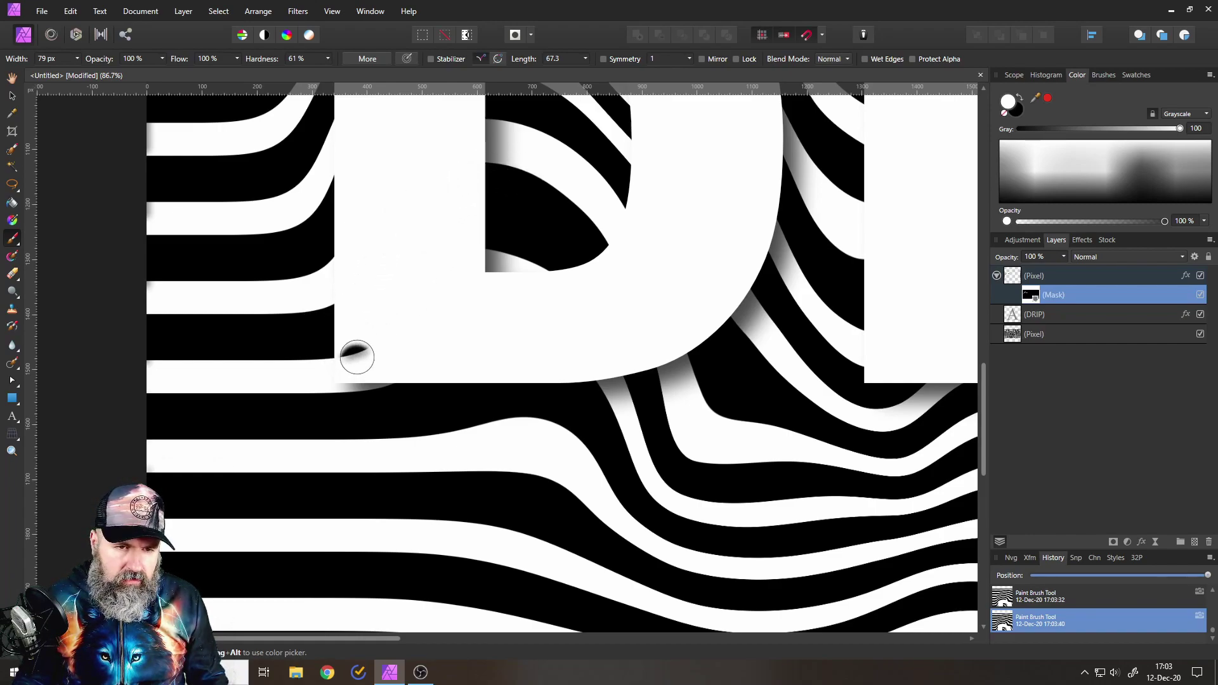
scroll(337, 340, up, 3)
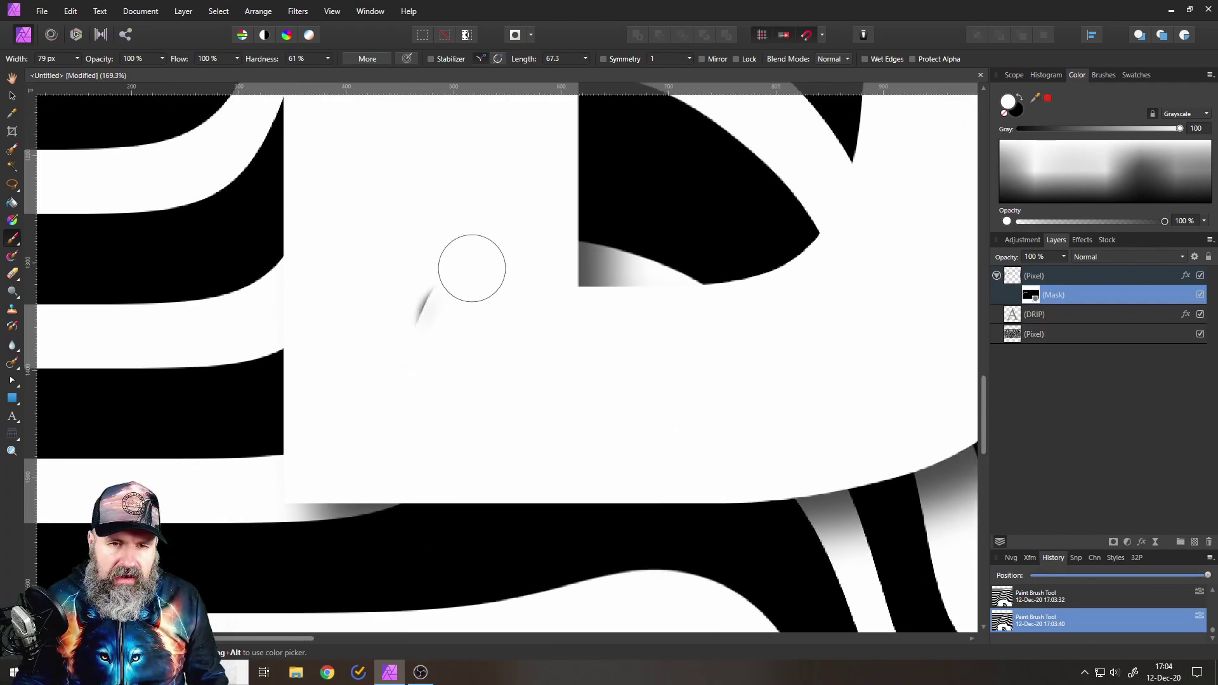
mouse_move(603, 210)
mouse_down()
mouse_move(579, 240)
mouse_move(543, 227)
mouse_move(455, 263)
mouse_move(311, 428)
mouse_move(256, 433)
mouse_move(183, 415)
mouse_move(305, 337)
mouse_move(407, 207)
mouse_move(445, 180)
mouse_move(476, 214)
mouse_move(488, 199)
mouse_move(561, 192)
mouse_move(379, 341)
mouse_move(328, 422)
mouse_move(247, 422)
mouse_up()
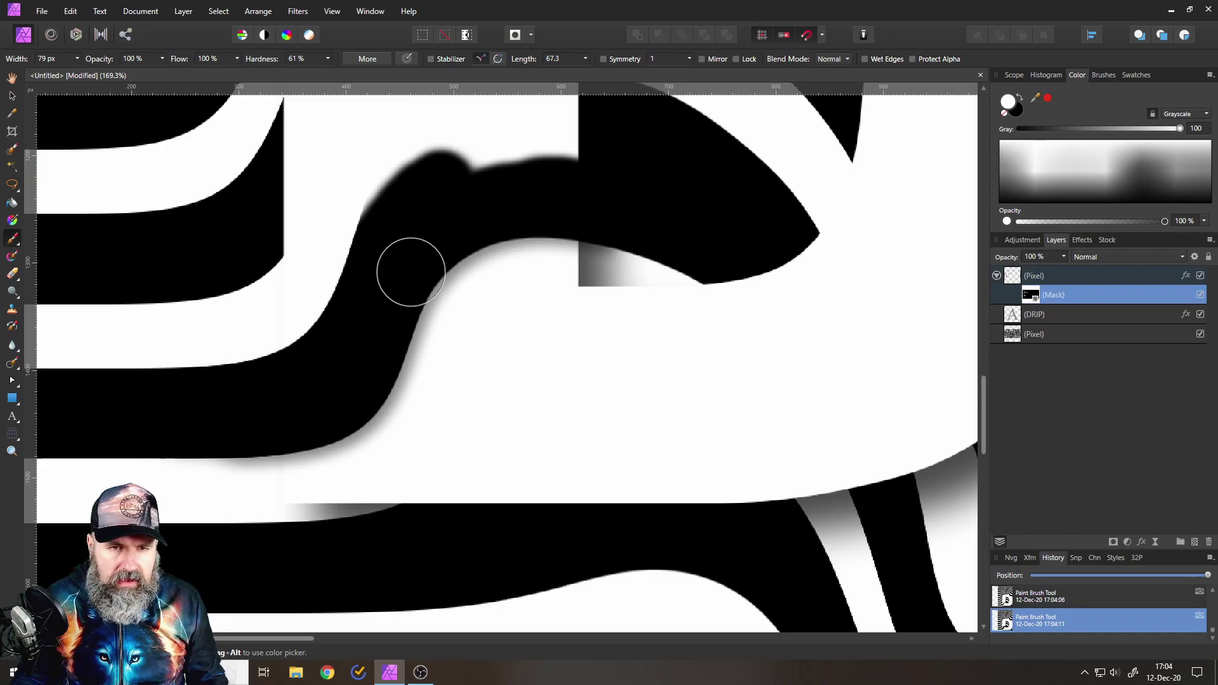
mouse_move(408, 266)
mouse_down()
mouse_move(362, 374)
mouse_move(358, 332)
mouse_move(389, 280)
mouse_move(538, 215)
mouse_move(461, 284)
mouse_move(421, 289)
mouse_move(532, 297)
mouse_move(551, 277)
mouse_move(606, 366)
mouse_up()
Paint a stripe over the R's bottom-left corner, undoing a stray dab
scroll(606, 366, down, 5)
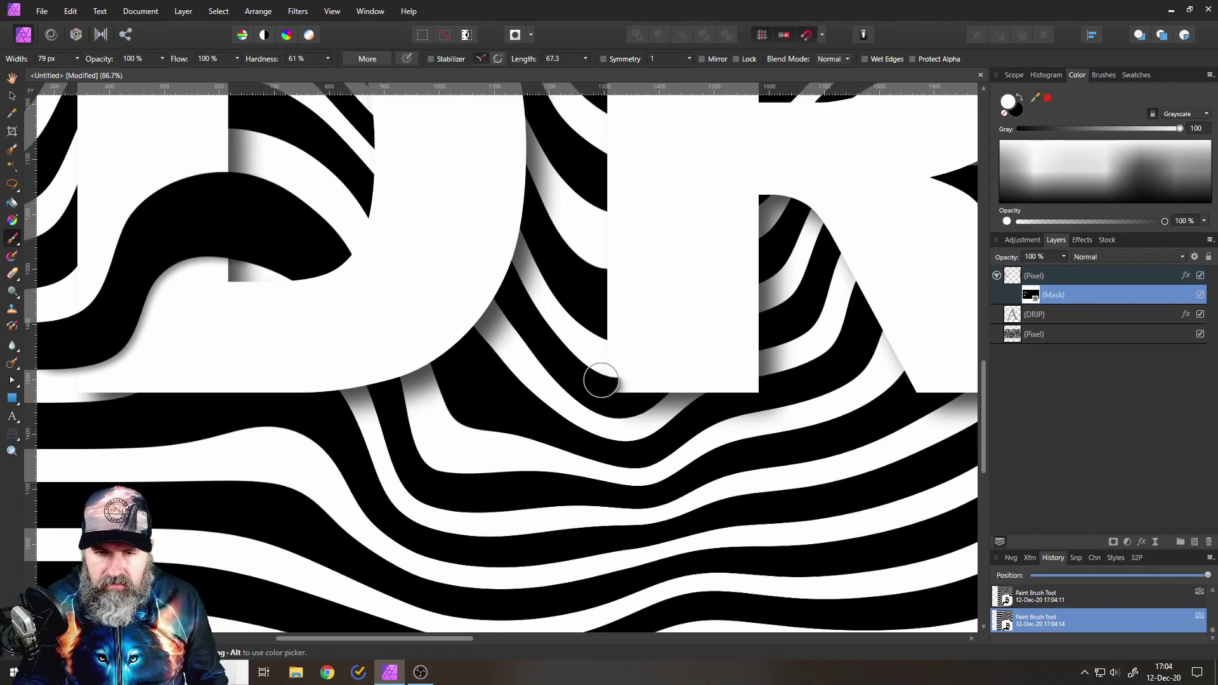
mouse_move(601, 380)
mouse_down()
mouse_move(673, 365)
mouse_move(638, 384)
mouse_move(715, 339)
mouse_move(683, 344)
mouse_move(770, 318)
mouse_move(752, 334)
mouse_up()
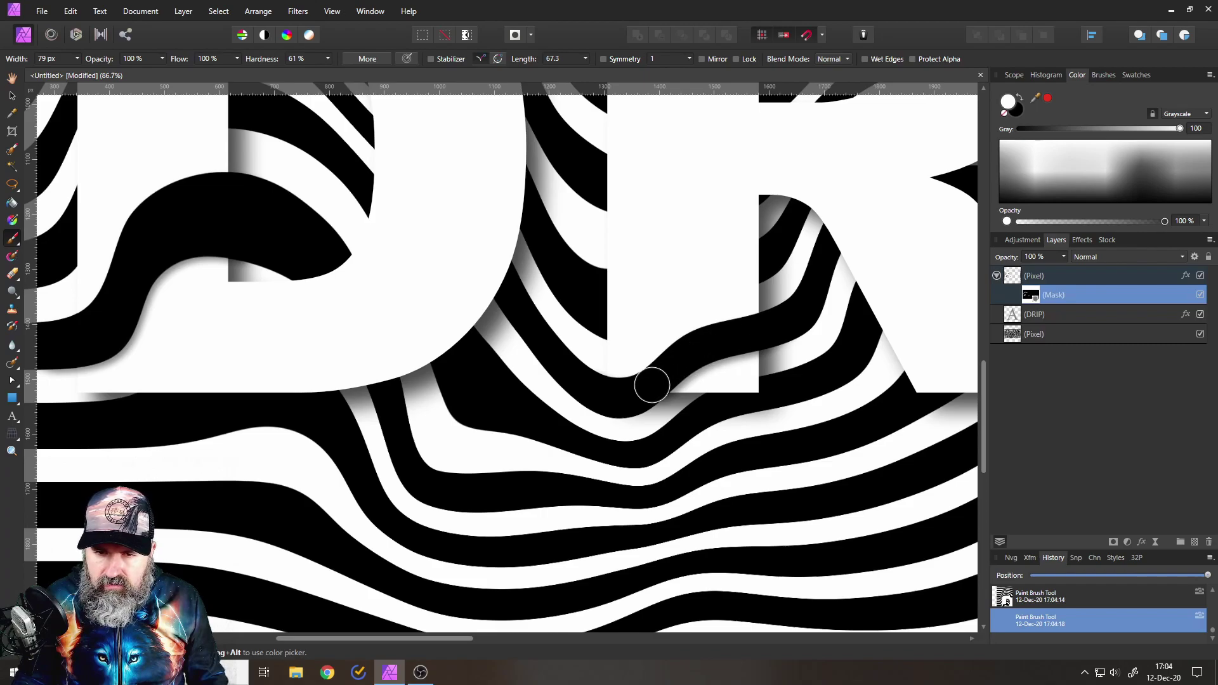
scroll(690, 367, down, 2)
scroll(675, 368, right, 10)
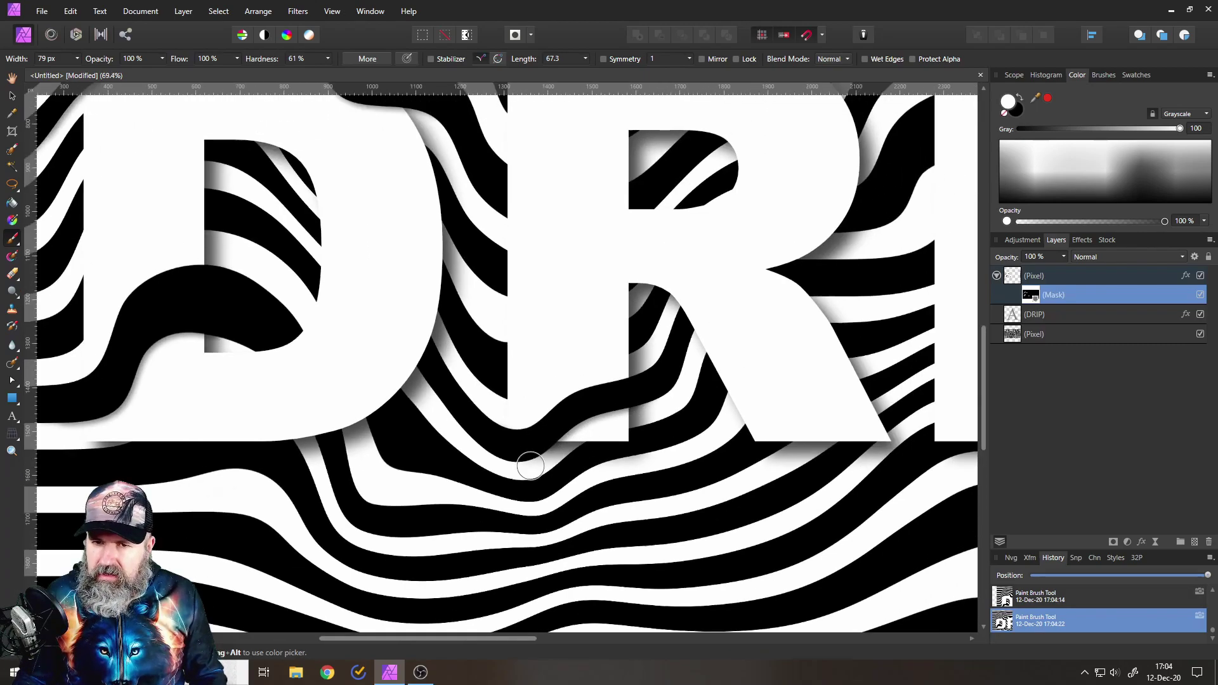
click(624, 433)
scroll(624, 433, up, 3)
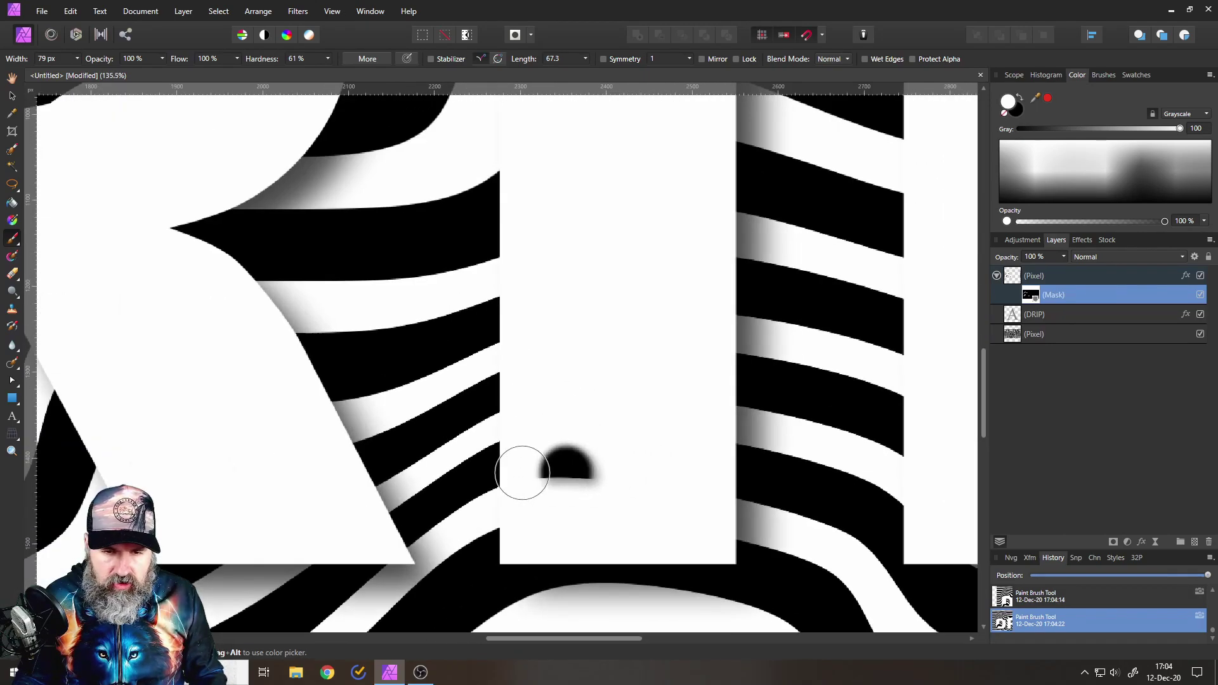
key(ctrl+z)
Carry black stripes along the bottom and lower right edge of the I
click(537, 568)
mouse_move(517, 535)
mouse_down()
mouse_move(621, 537)
mouse_move(741, 562)
mouse_move(504, 574)
mouse_move(549, 564)
mouse_up()
scroll(582, 457, down, 5)
scroll(593, 451, up, 2)
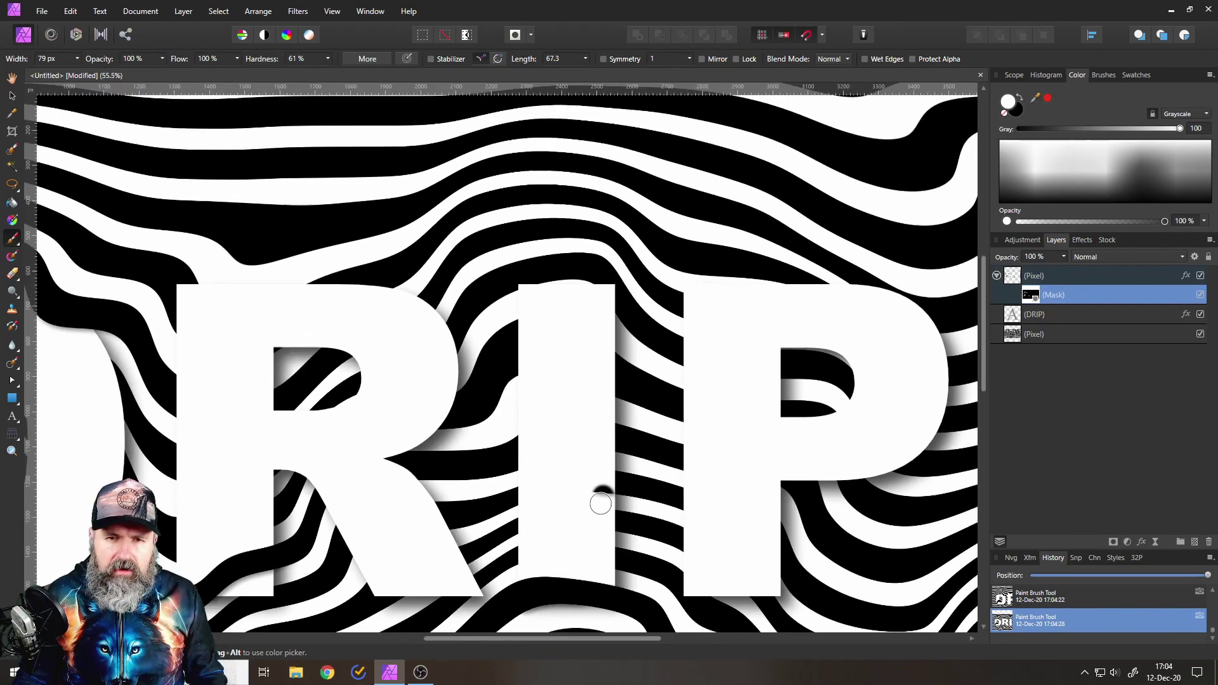
scroll(647, 422, right, 3)
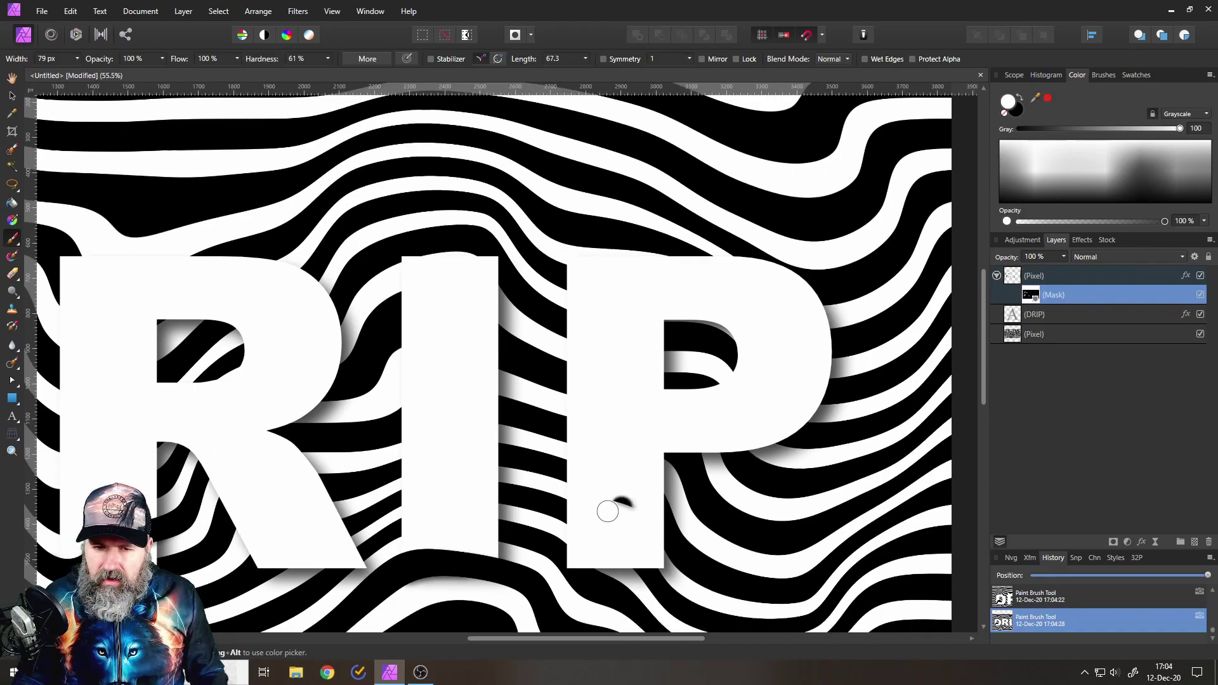
scroll(580, 526, up, 3)
mouse_move(554, 518)
mouse_down()
mouse_move(702, 603)
mouse_move(715, 585)
mouse_move(567, 486)
mouse_move(659, 530)
mouse_move(675, 552)
mouse_up()
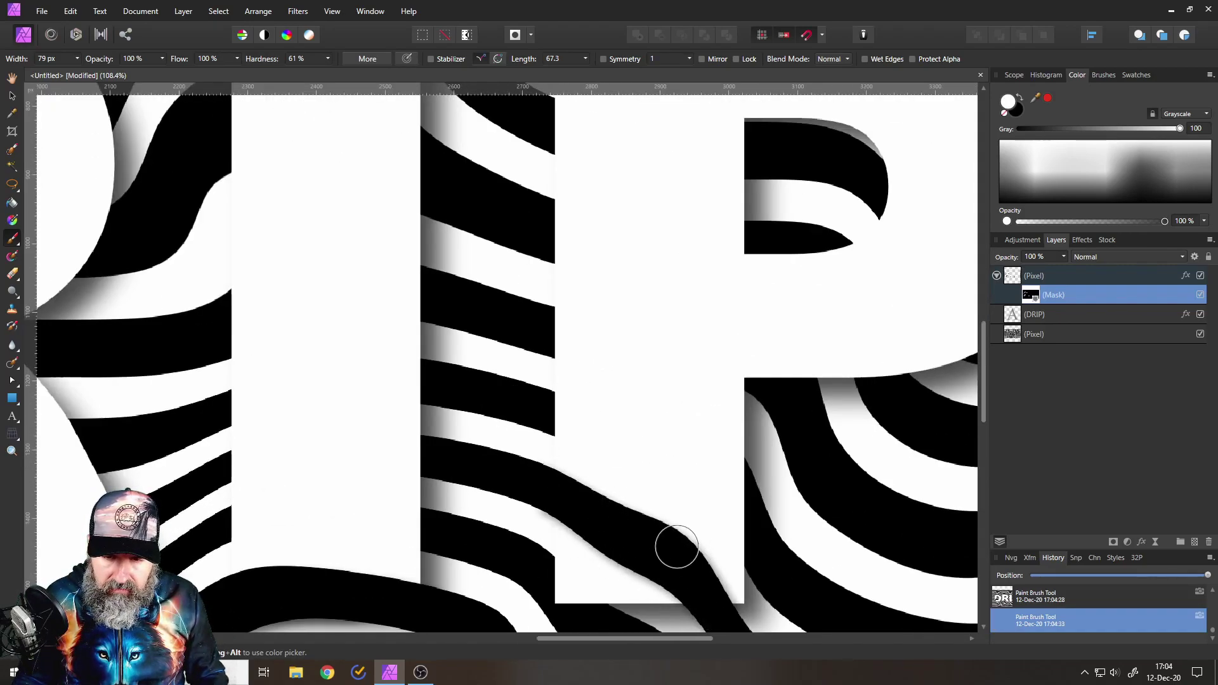
click(681, 448)
Paint stripes across the P's top edge, into its inner tip and down its curve
scroll(691, 463, right, 3)
scroll(691, 463, up, 1)
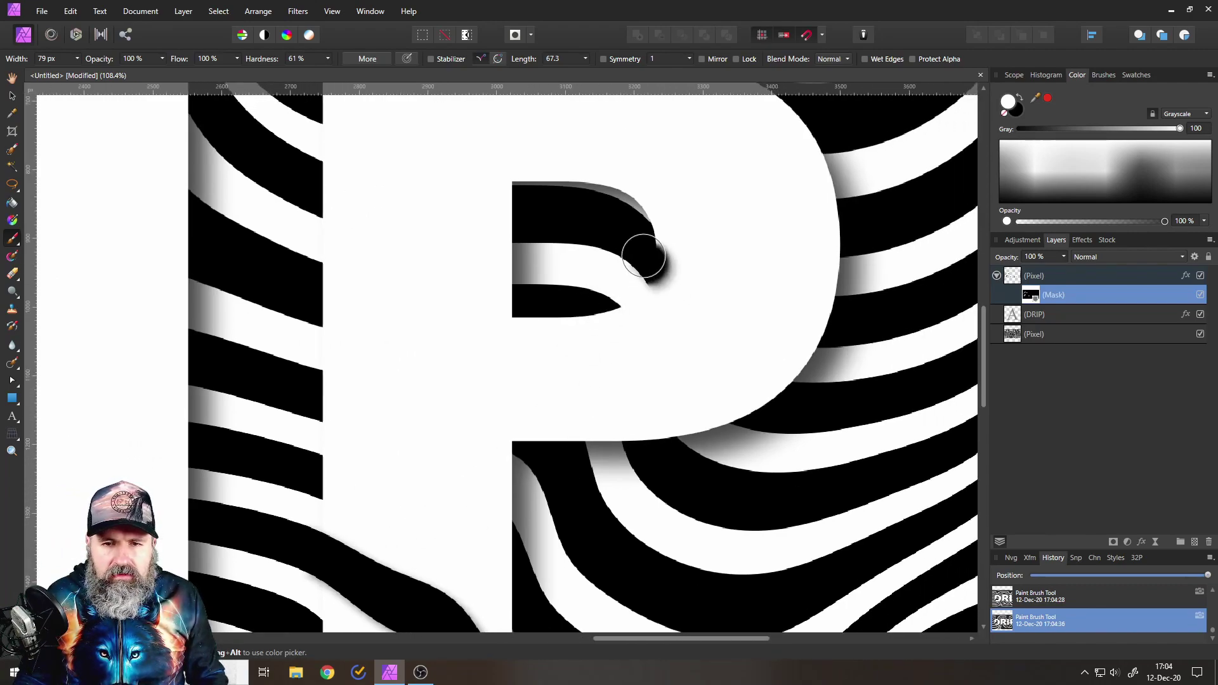
mouse_move(636, 234)
mouse_down()
mouse_move(689, 309)
mouse_move(660, 268)
mouse_move(676, 332)
mouse_move(716, 383)
mouse_move(664, 318)
mouse_move(748, 400)
mouse_move(695, 342)
mouse_move(795, 389)
mouse_move(734, 383)
mouse_move(730, 402)
mouse_move(692, 390)
mouse_move(750, 418)
mouse_move(685, 384)
mouse_move(769, 426)
mouse_move(626, 353)
mouse_up()
scroll(626, 354, down, 4)
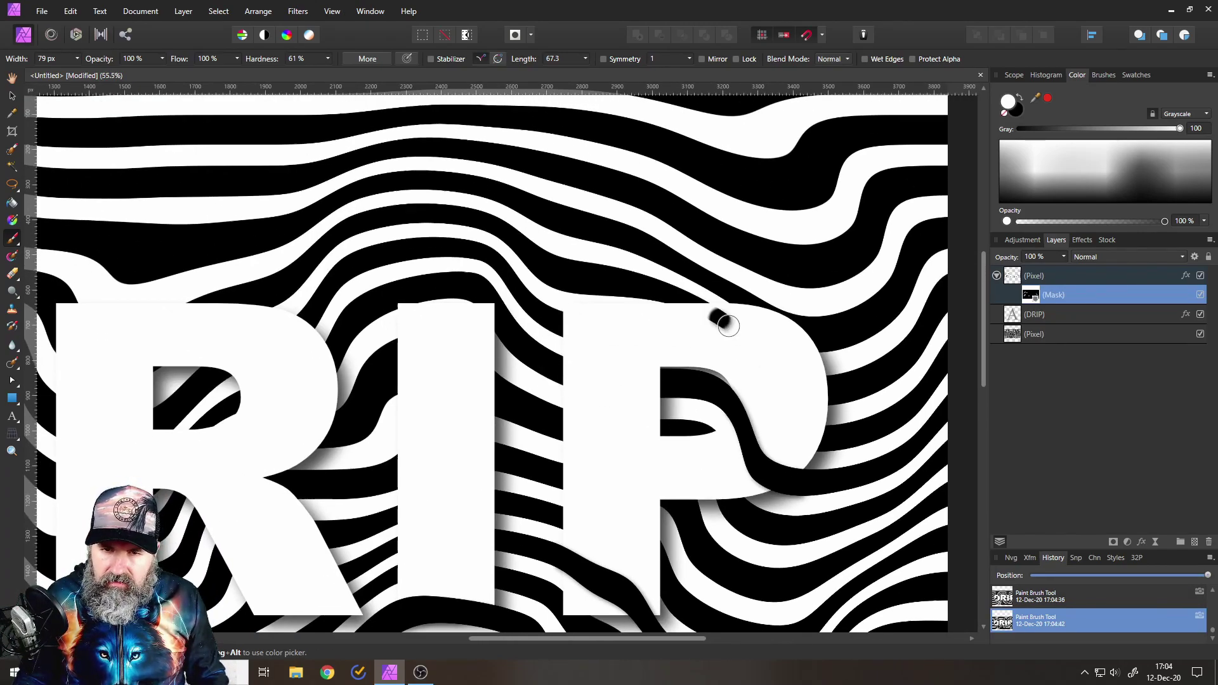
scroll(715, 326, up, 2)
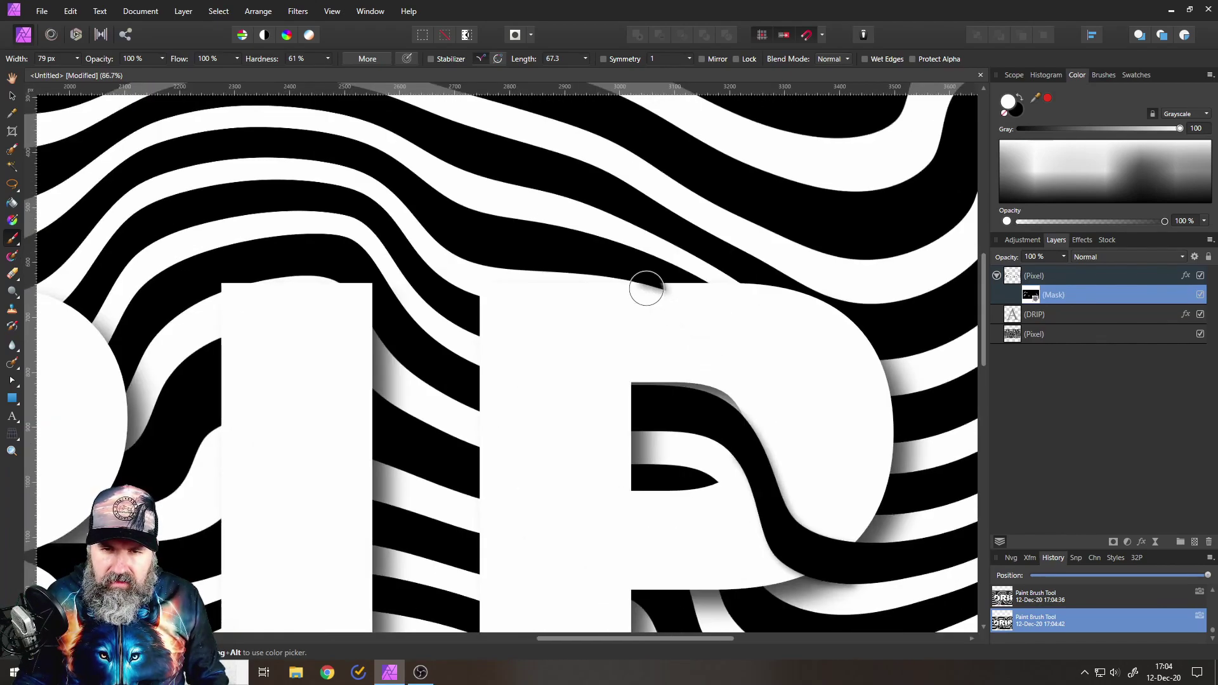
drag(672, 280, 719, 309)
mouse_move(633, 276)
mouse_down()
mouse_move(746, 326)
mouse_move(702, 286)
mouse_move(857, 423)
mouse_move(850, 430)
mouse_move(828, 404)
mouse_up()
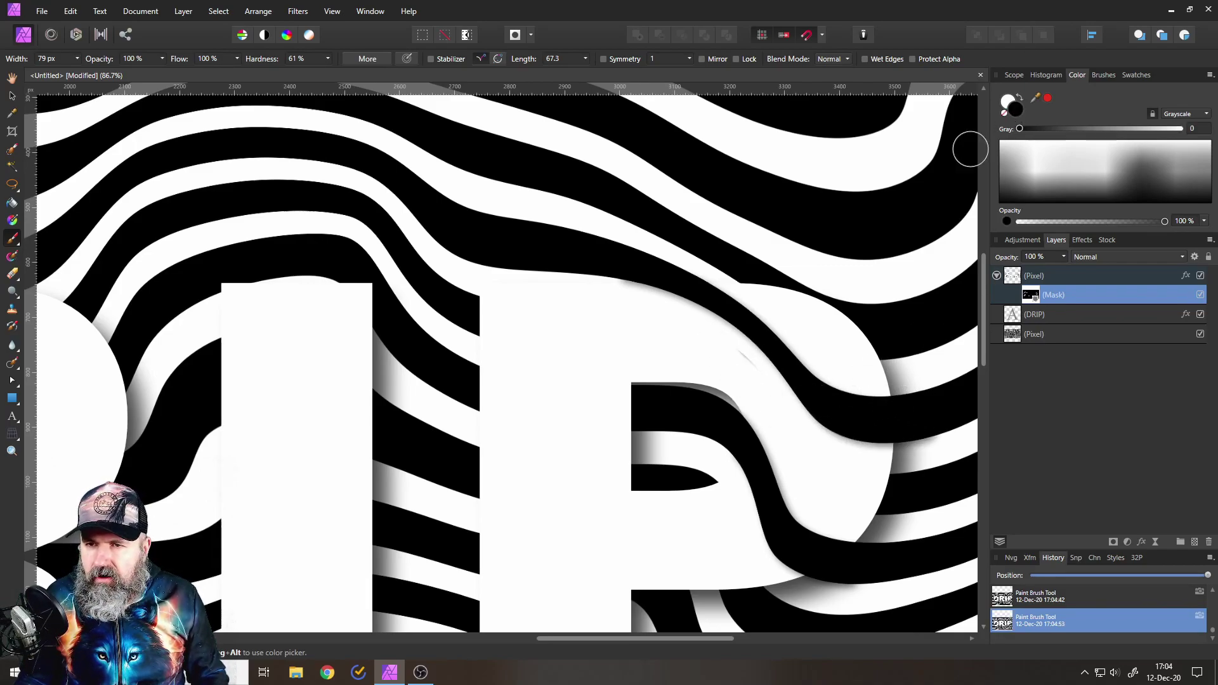
Refine the stripe along the P's curve, then paint white across the I's top
scroll(742, 393, up, 3)
mouse_move(740, 399)
mouse_down()
mouse_move(701, 304)
mouse_move(748, 355)
mouse_up()
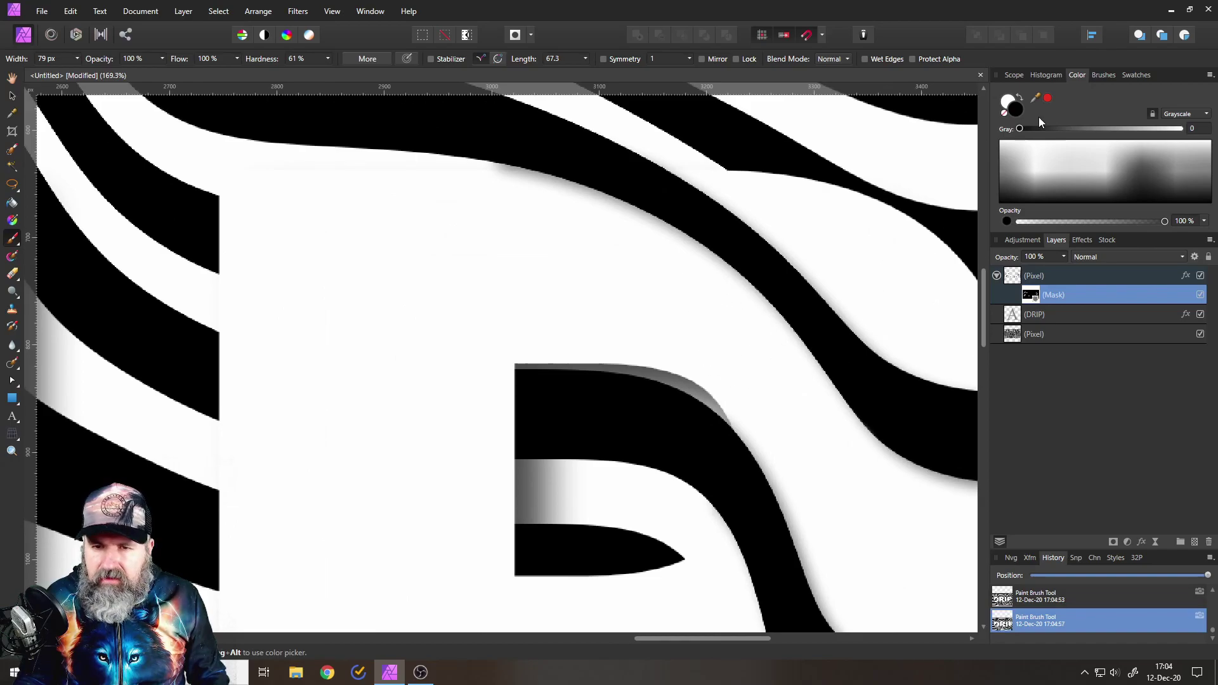
click(1008, 104)
scroll(672, 381, down, 5)
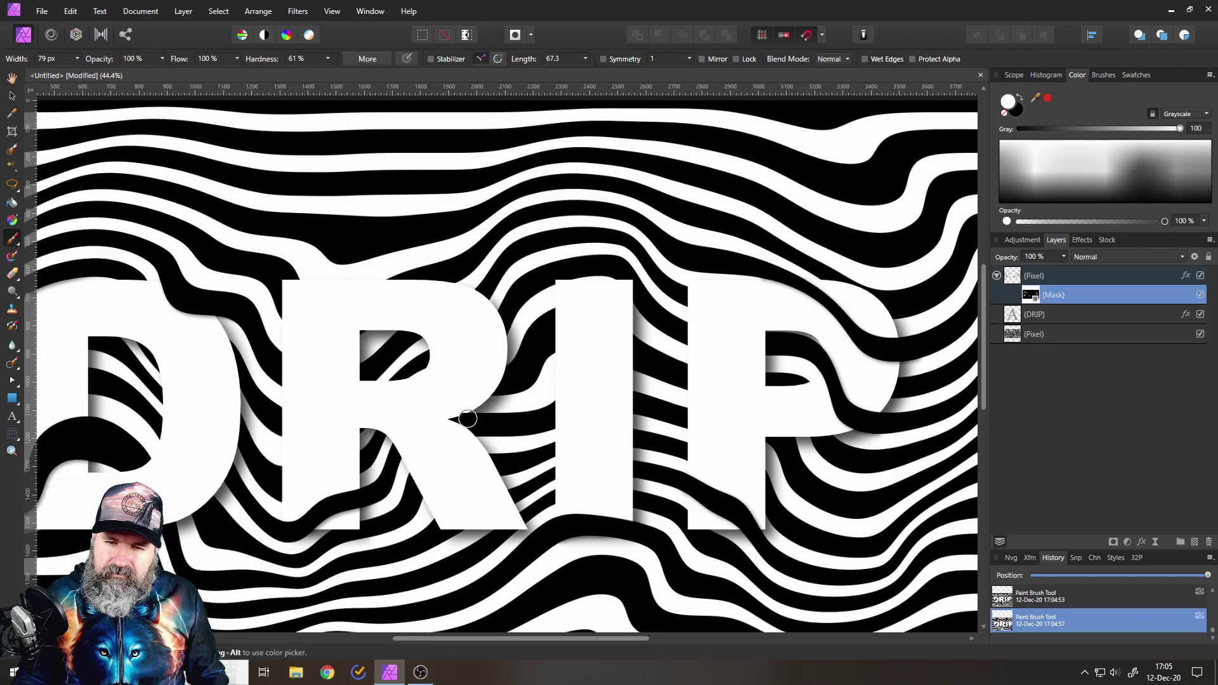
scroll(531, 397, up, 4)
mouse_move(546, 266)
mouse_down()
mouse_move(530, 231)
mouse_move(645, 226)
mouse_move(736, 317)
mouse_move(525, 283)
mouse_move(563, 321)
mouse_move(655, 310)
mouse_move(630, 303)
mouse_move(712, 341)
mouse_move(596, 272)
mouse_move(559, 273)
mouse_up()
scroll(564, 342, down, 5)
scroll(563, 343, up, 5)
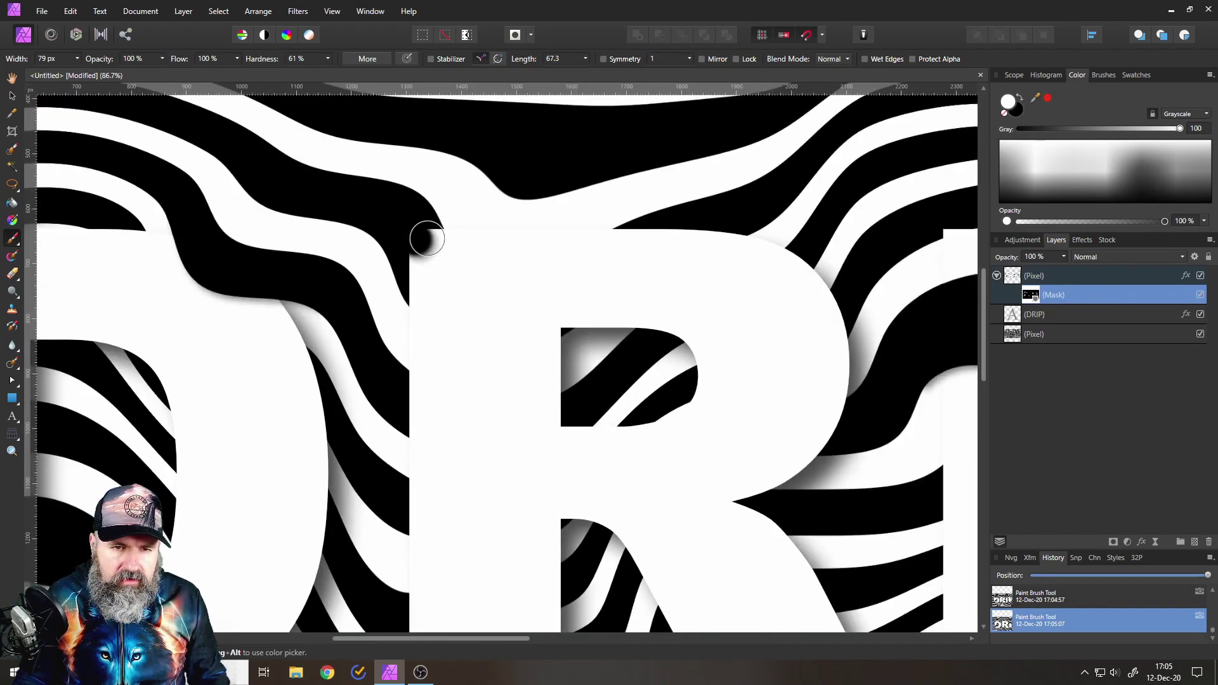
Bring stripes over the R's top-left corner and top edge, touching up the I's top-left
click(500, 307)
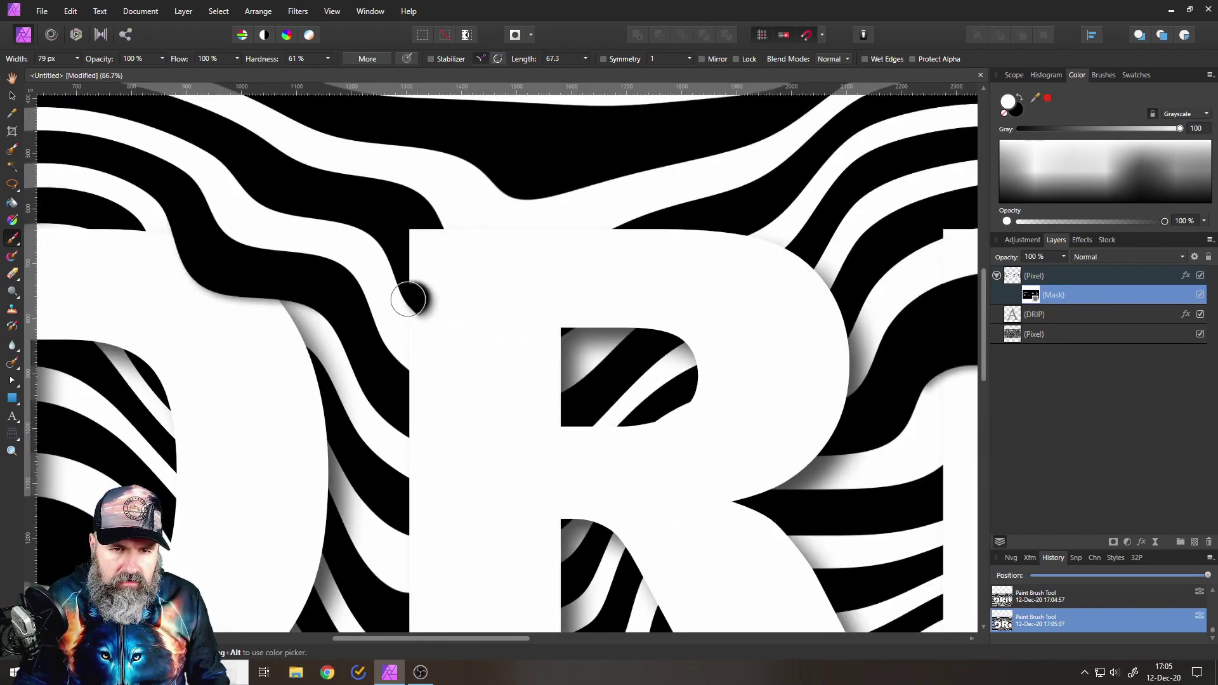
mouse_move(573, 320)
mouse_down()
mouse_move(518, 342)
mouse_move(430, 330)
mouse_move(412, 309)
mouse_up()
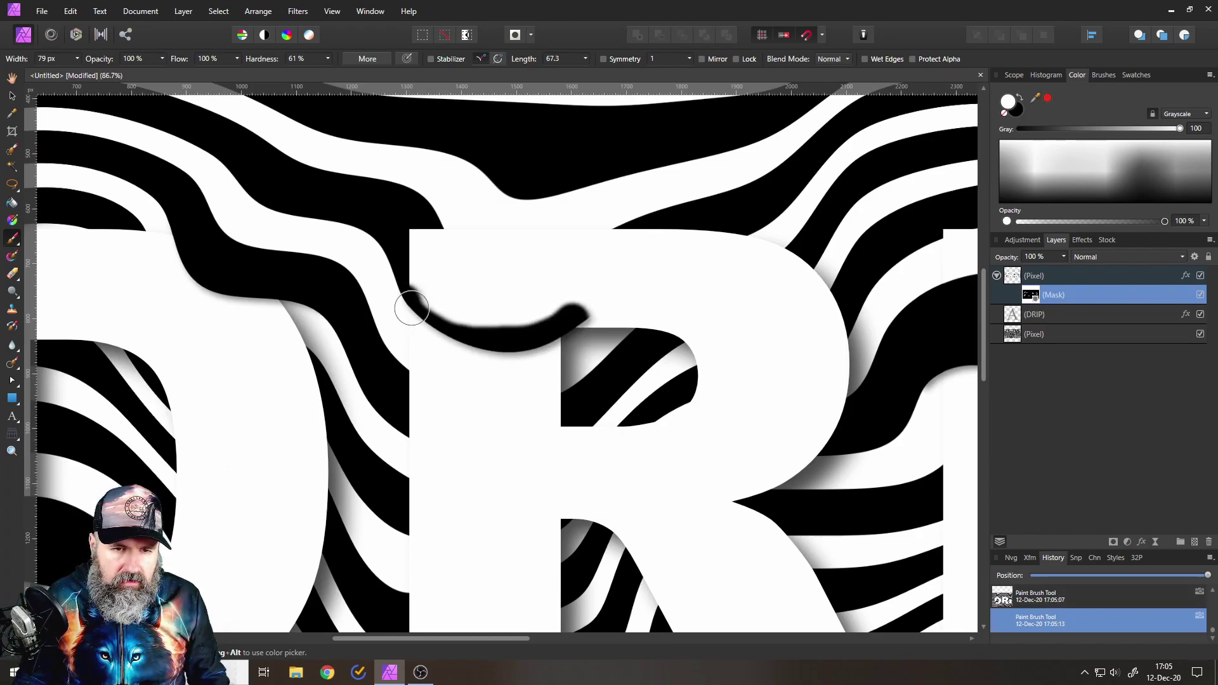
mouse_move(484, 323)
mouse_down()
mouse_move(433, 243)
mouse_move(430, 264)
mouse_move(460, 241)
mouse_move(439, 241)
mouse_move(481, 260)
mouse_move(641, 260)
mouse_move(571, 255)
mouse_move(631, 235)
mouse_move(455, 283)
mouse_move(603, 260)
mouse_move(478, 297)
mouse_move(579, 310)
mouse_move(757, 211)
mouse_up()
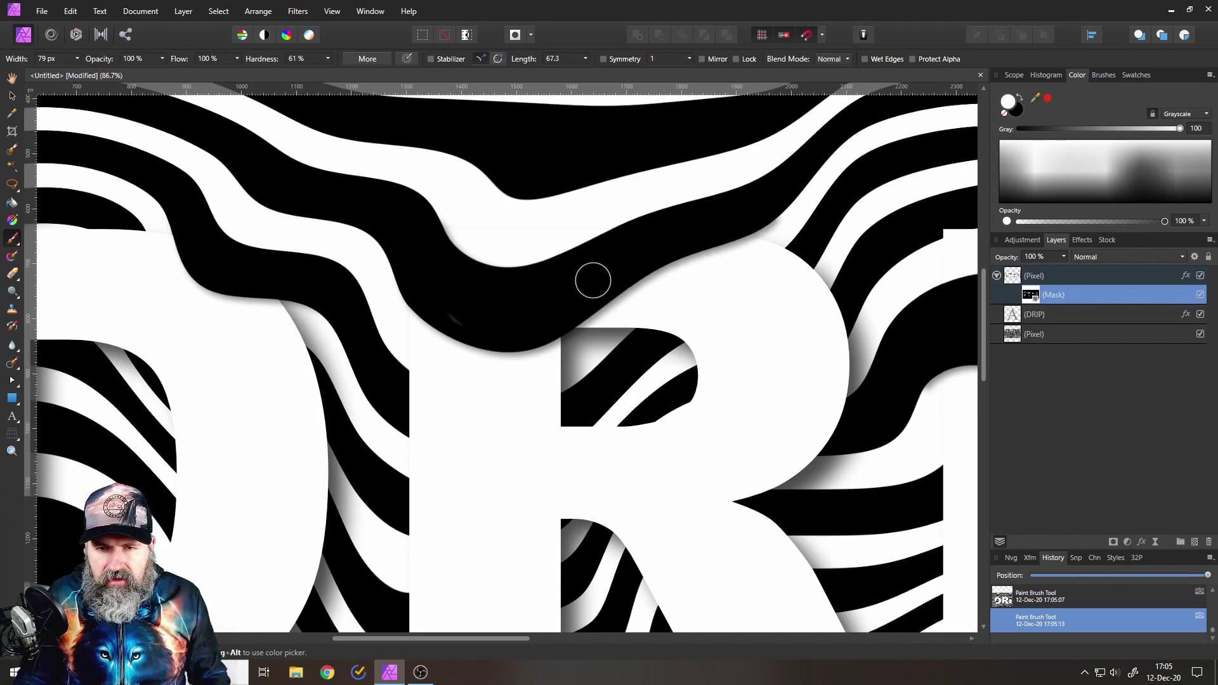
drag(803, 157, 763, 199)
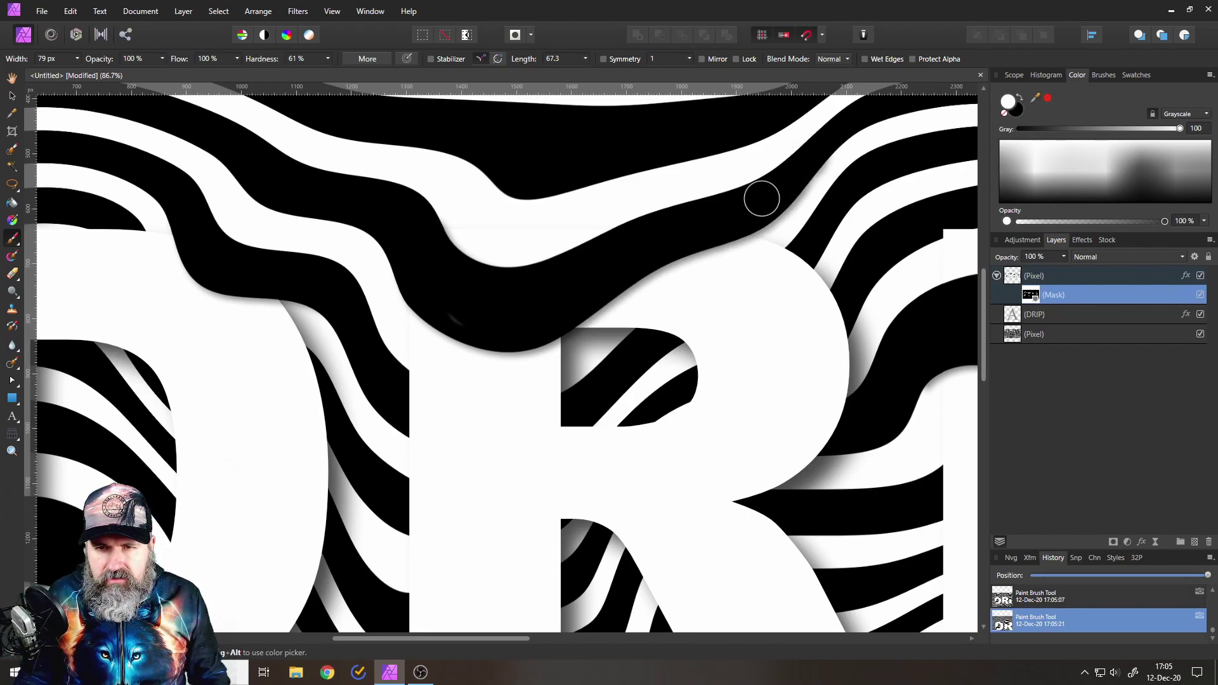
drag(448, 298, 422, 296)
scroll(431, 309, down, 5)
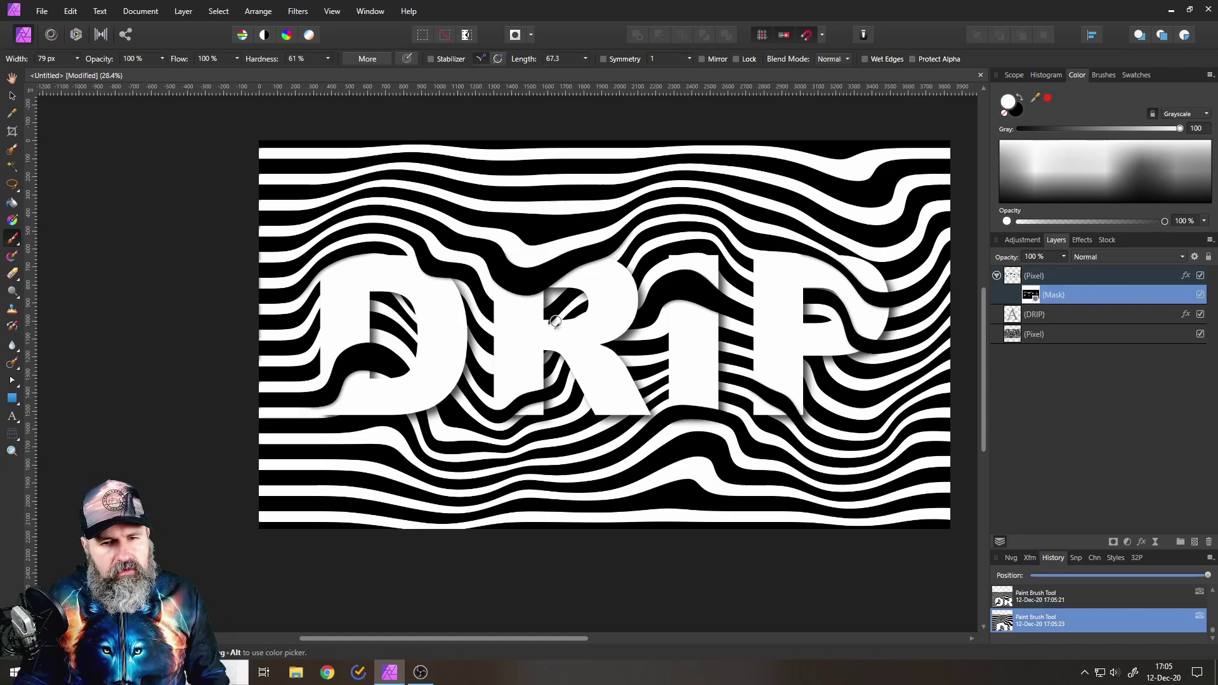
scroll(678, 313, up, 3)
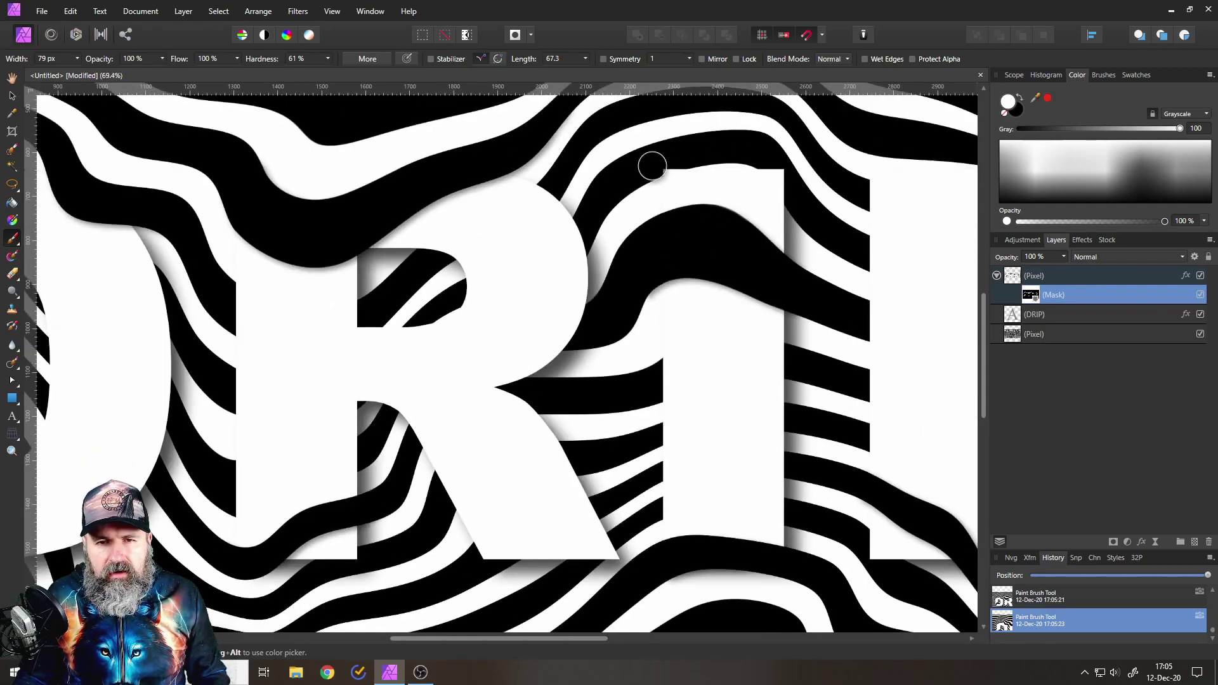
mouse_move(652, 166)
mouse_down()
mouse_move(686, 154)
mouse_move(658, 166)
mouse_up()
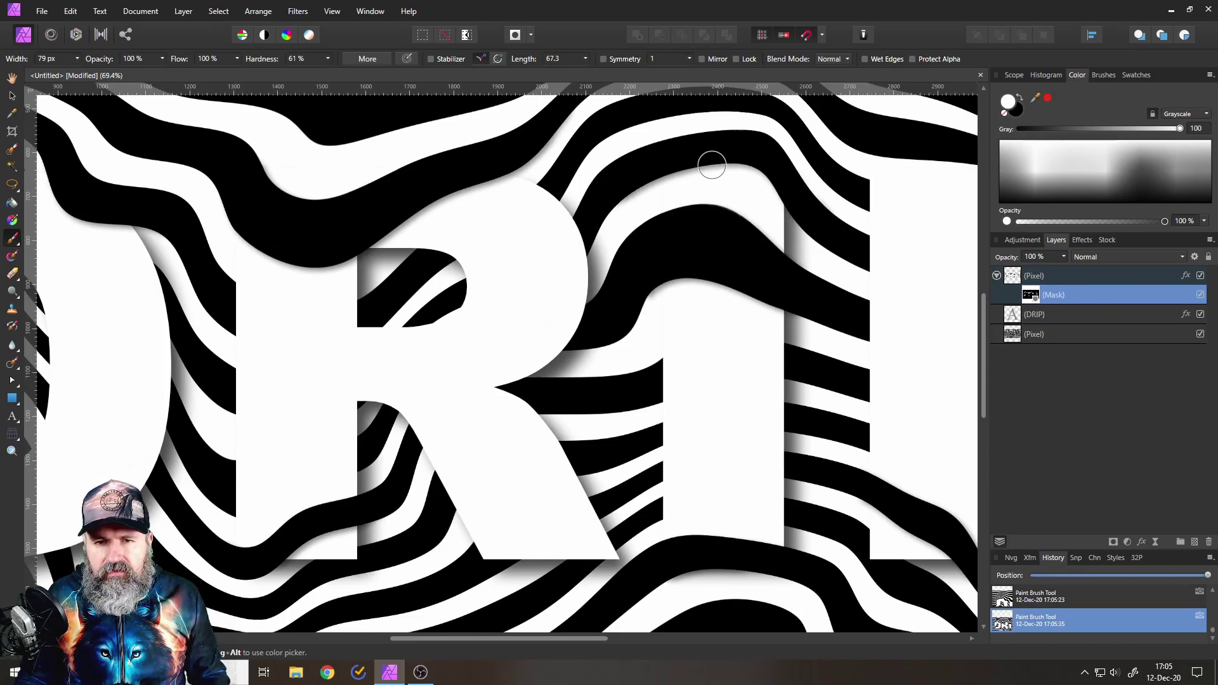
Pan and zoom across the artwork to check the whole woven DRIP word
scroll(712, 165, down, 2)
drag(726, 330, 569, 325)
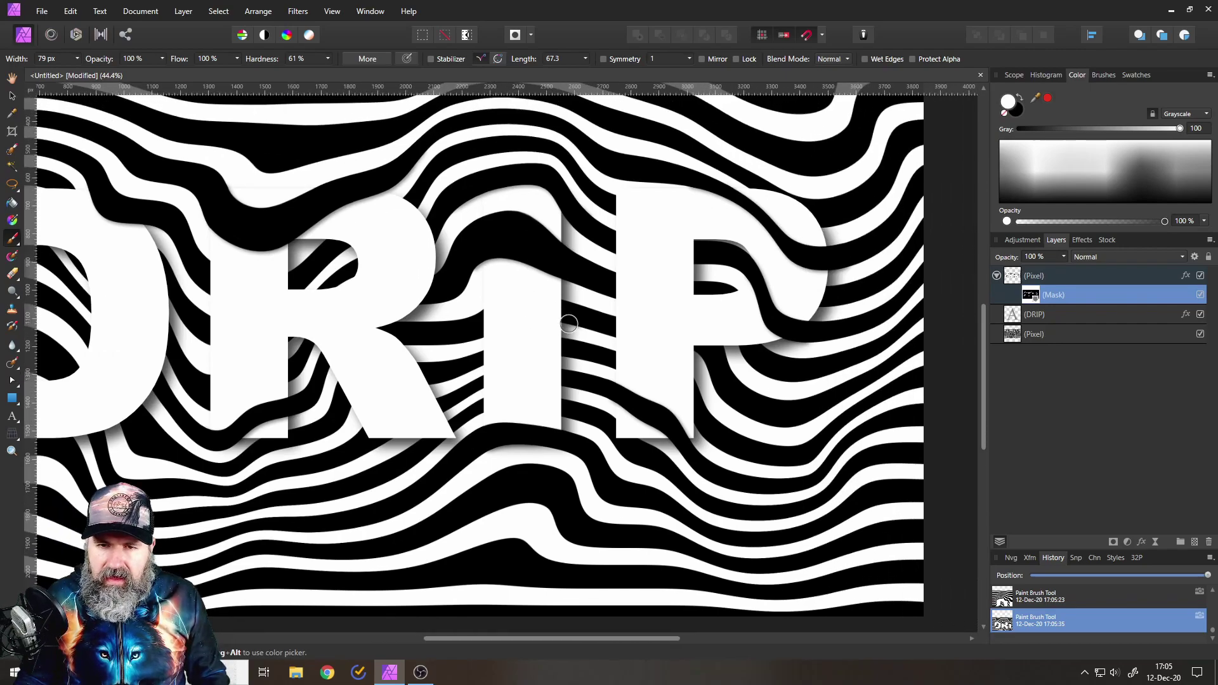
drag(646, 391, 770, 394)
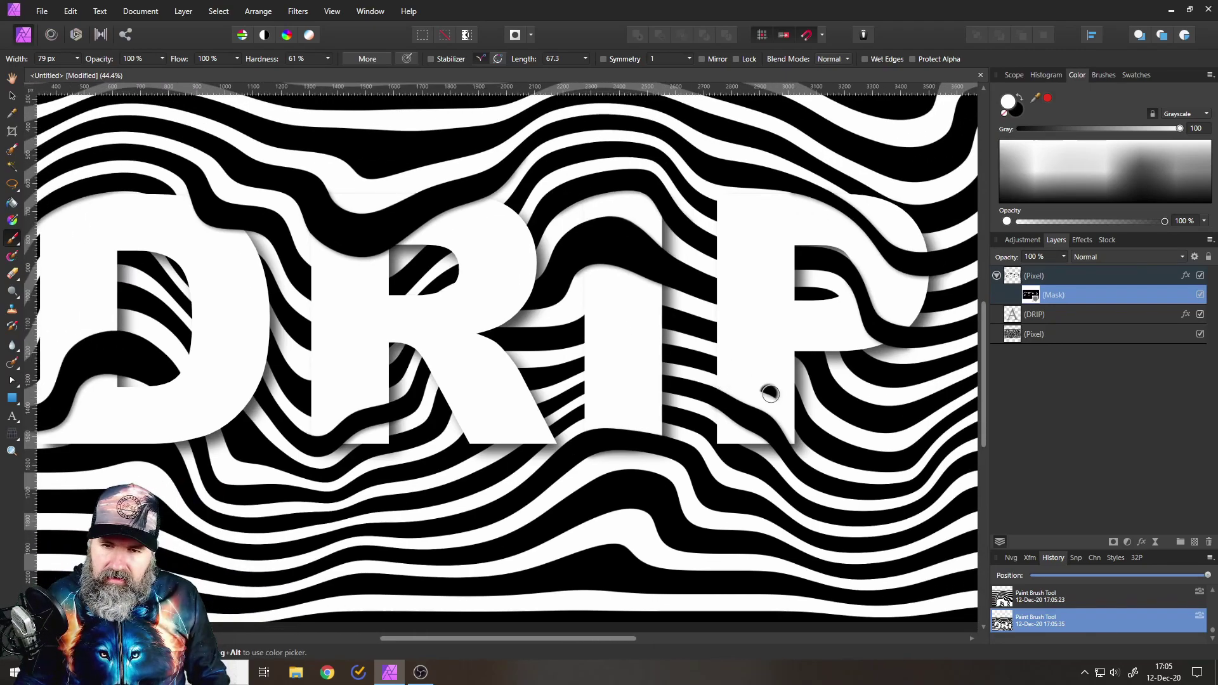
drag(661, 378, 719, 388)
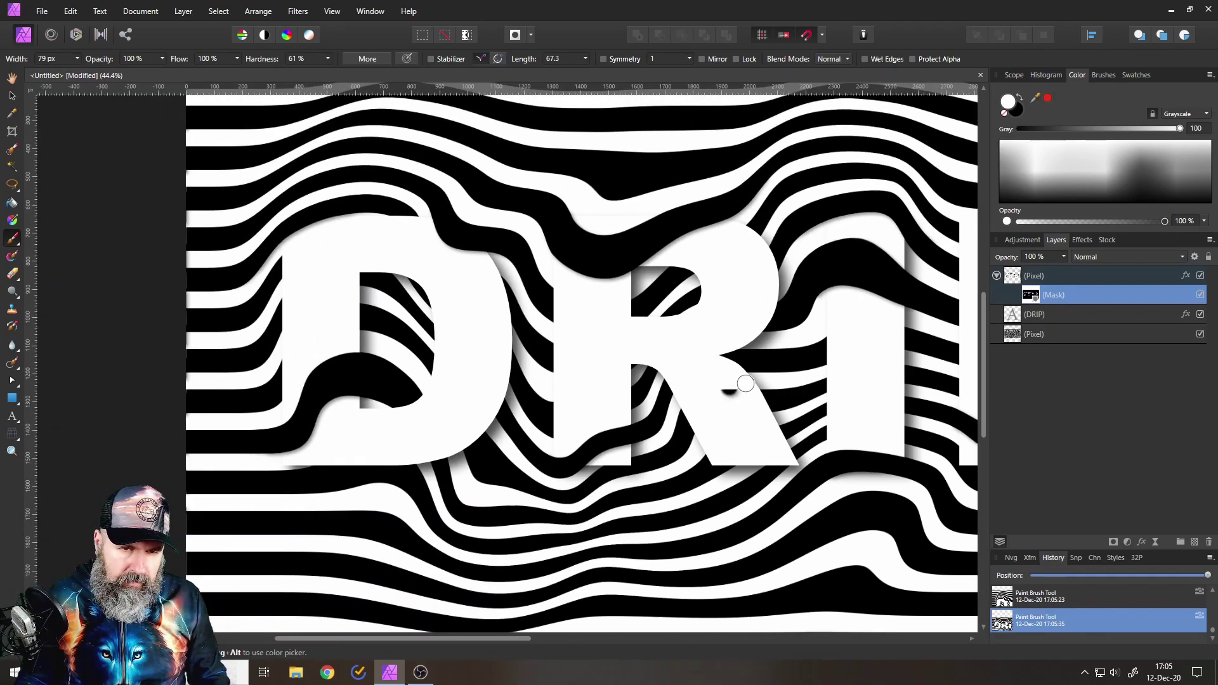
scroll(593, 340, up, 5)
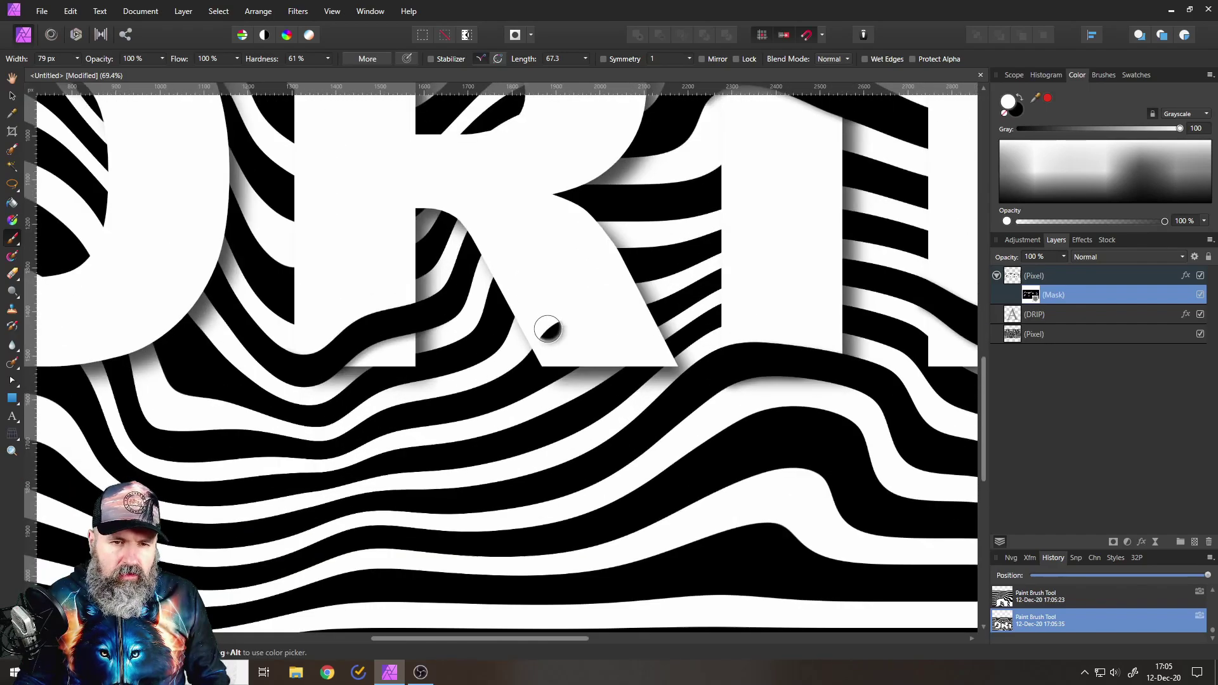
scroll(547, 330, down, 6)
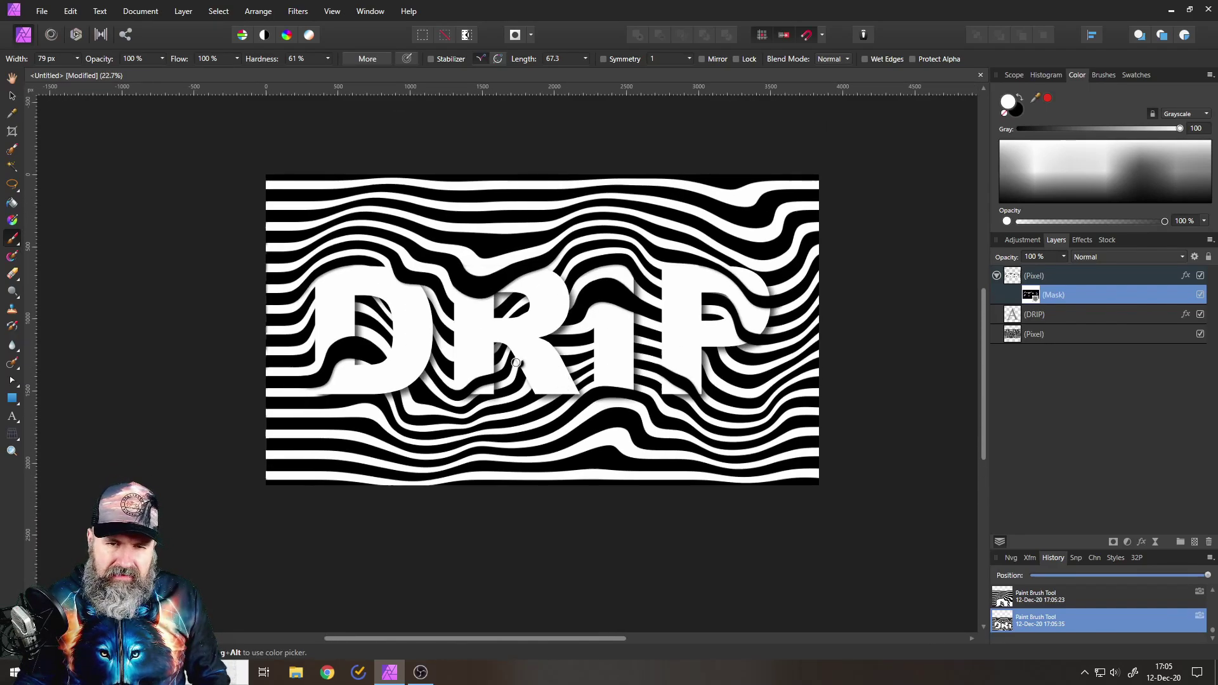
scroll(516, 363, up, 3)
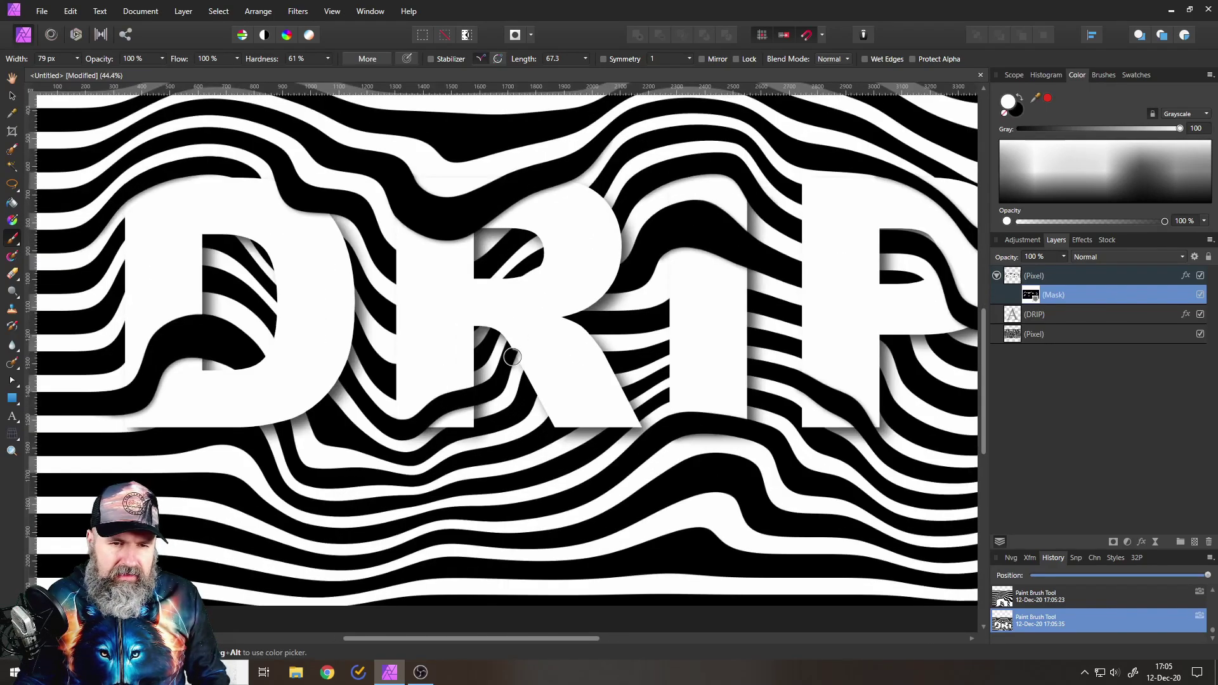
Add an empty pixel layer above the bottom stripe layer and make black the paint colour
click(1015, 339)
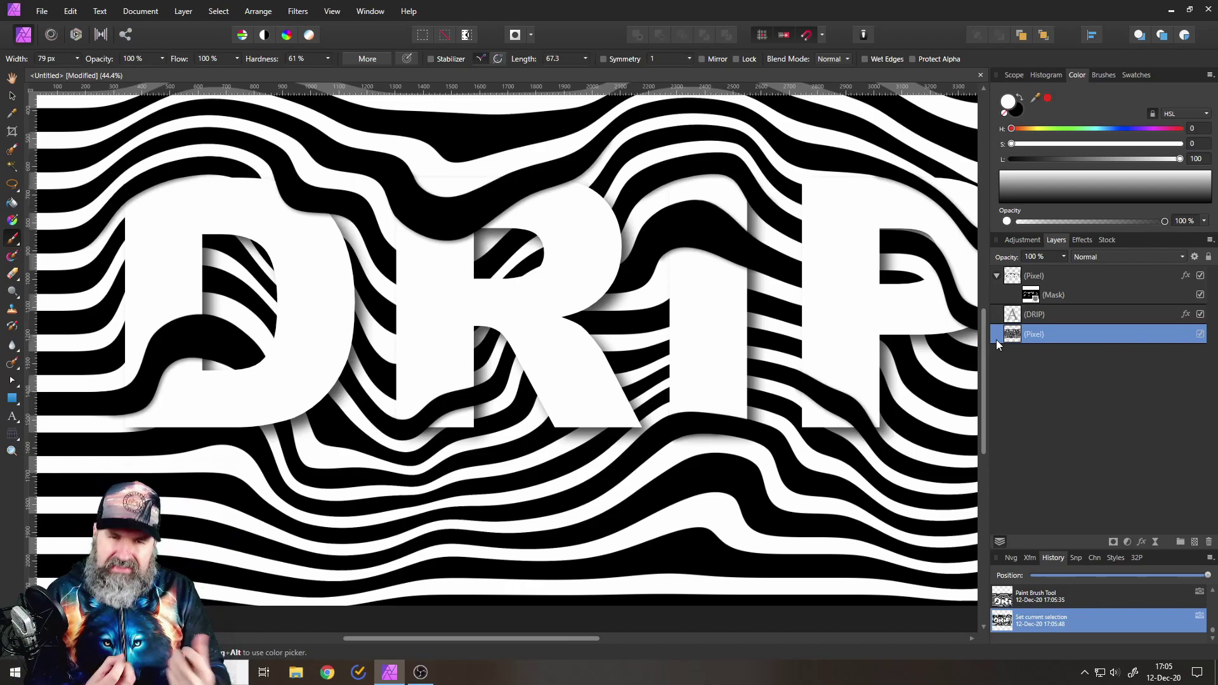
click(1195, 541)
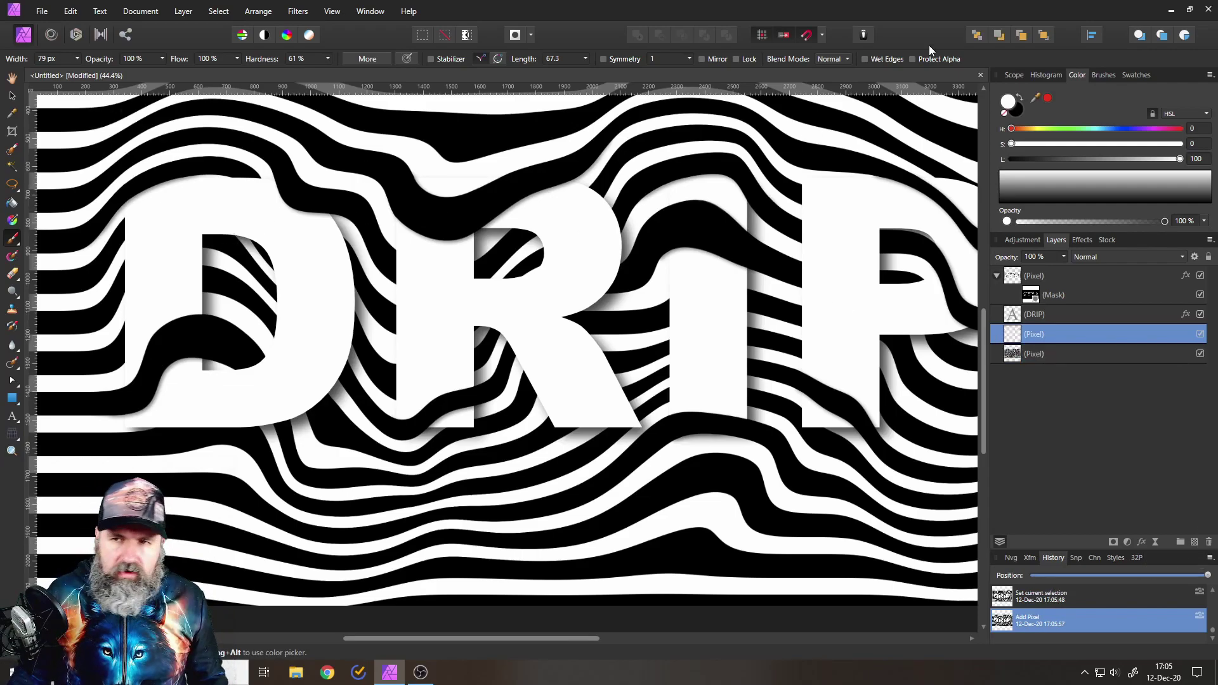
click(1020, 97)
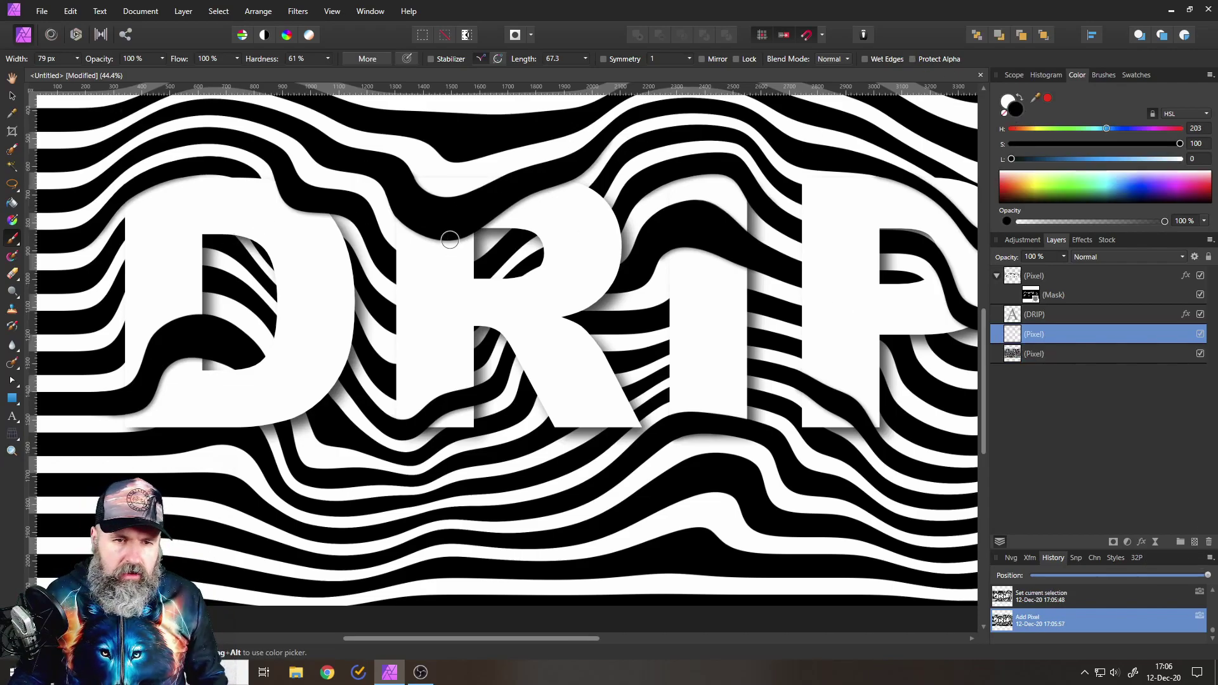
scroll(452, 242, up, 2)
scroll(401, 225, down, 4)
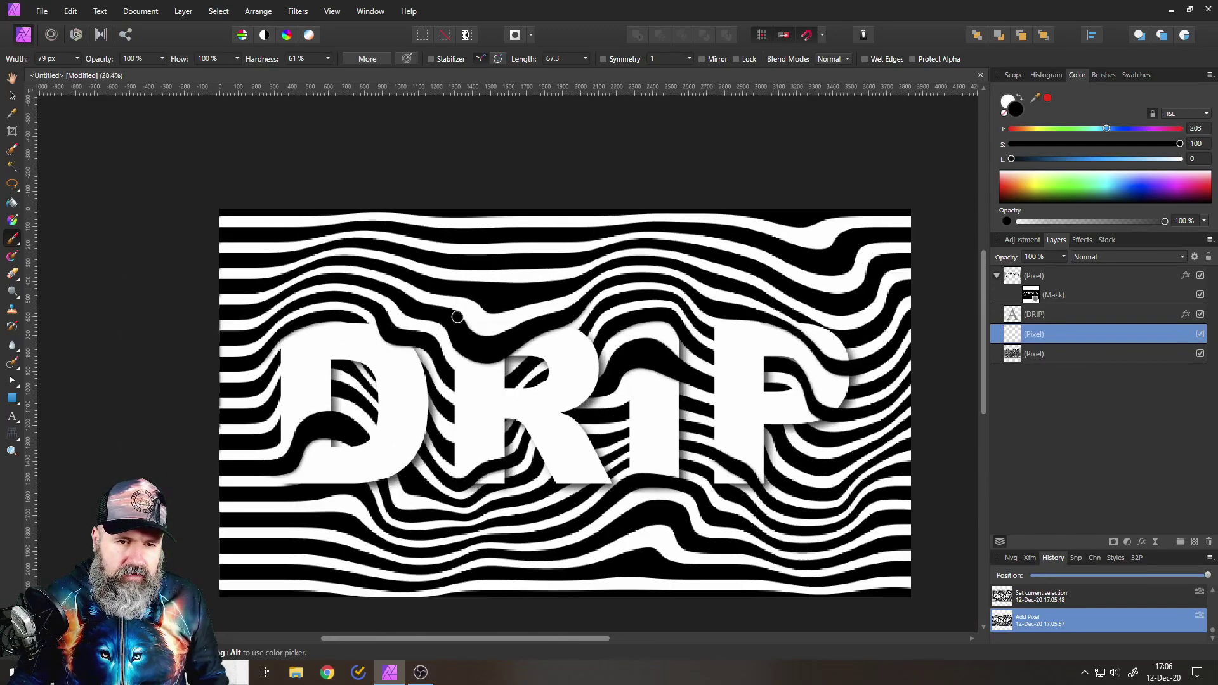
Set the brush to 0% hardness, 690 px width and 12% opacity
click(77, 58)
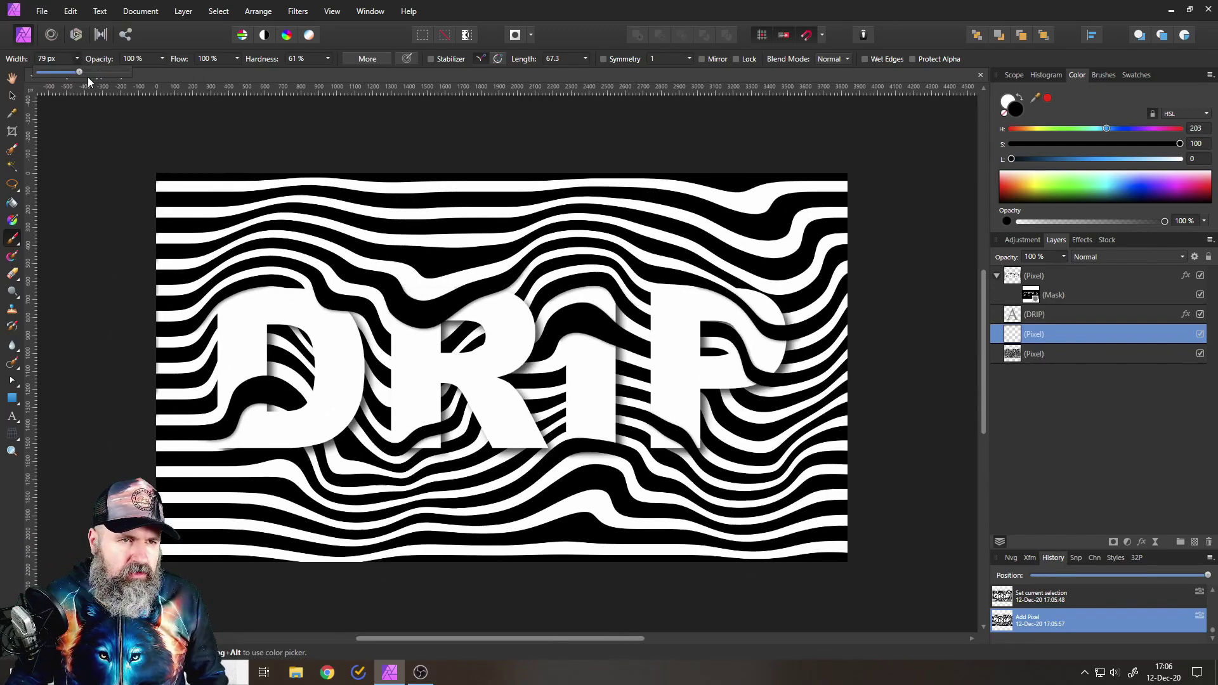
drag(87, 75, 108, 74)
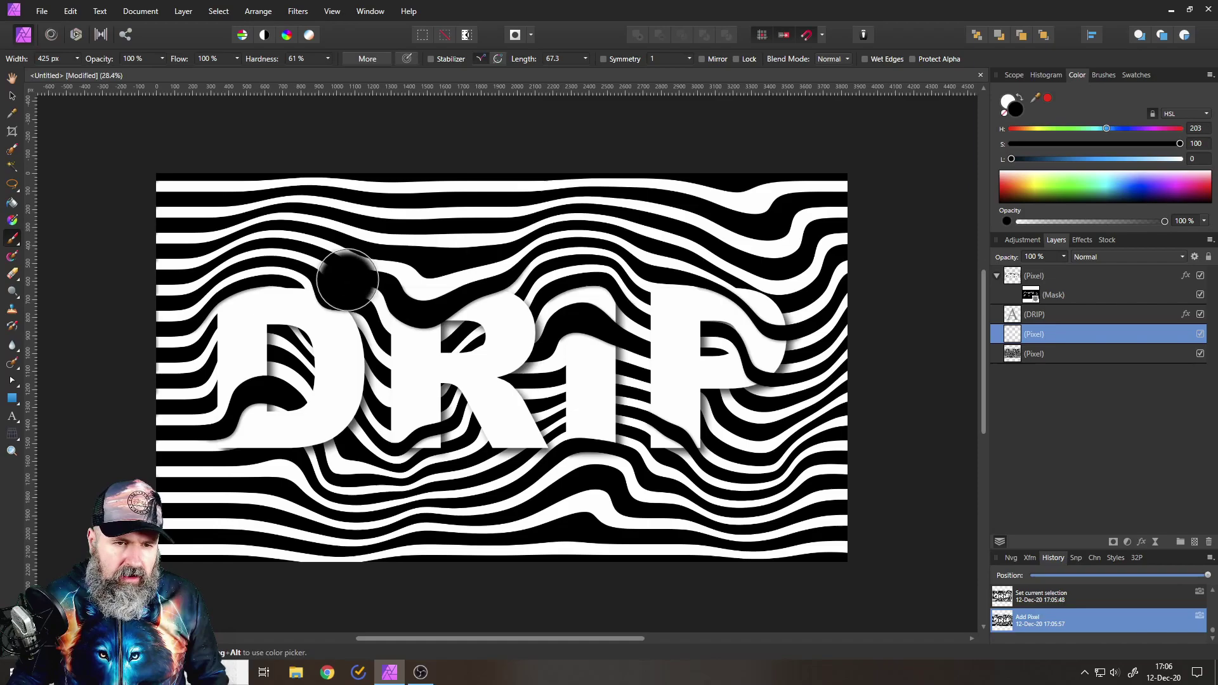
click(162, 58)
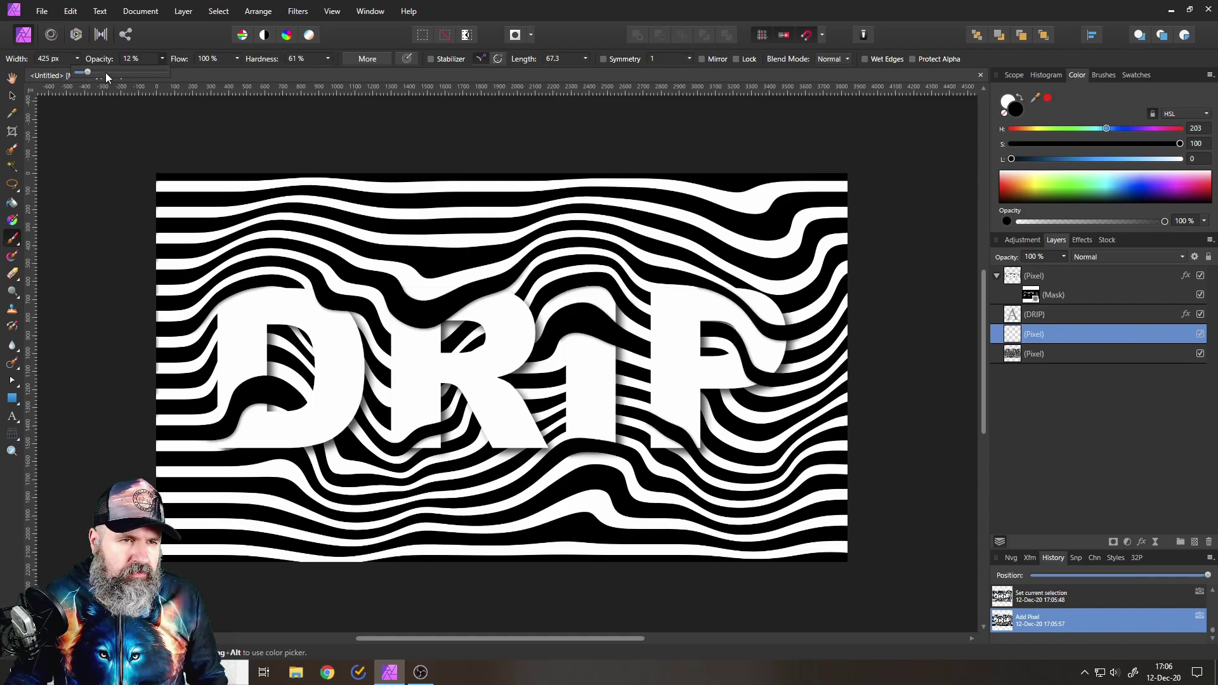
click(328, 58)
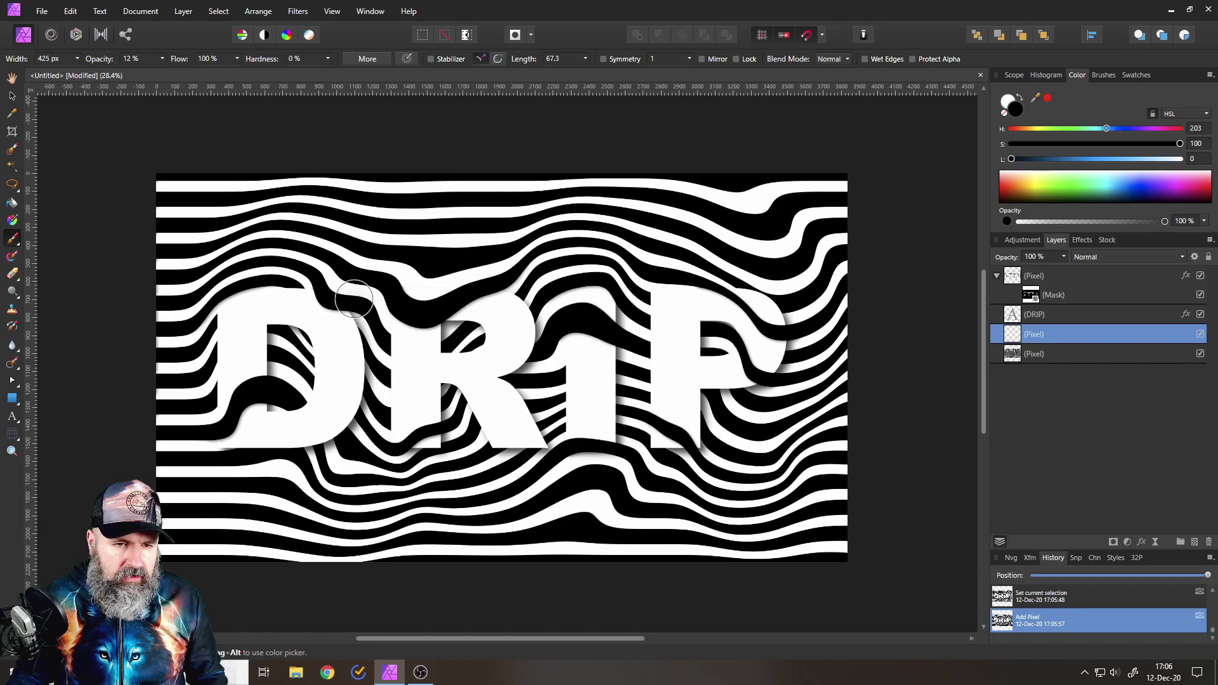
click(77, 59)
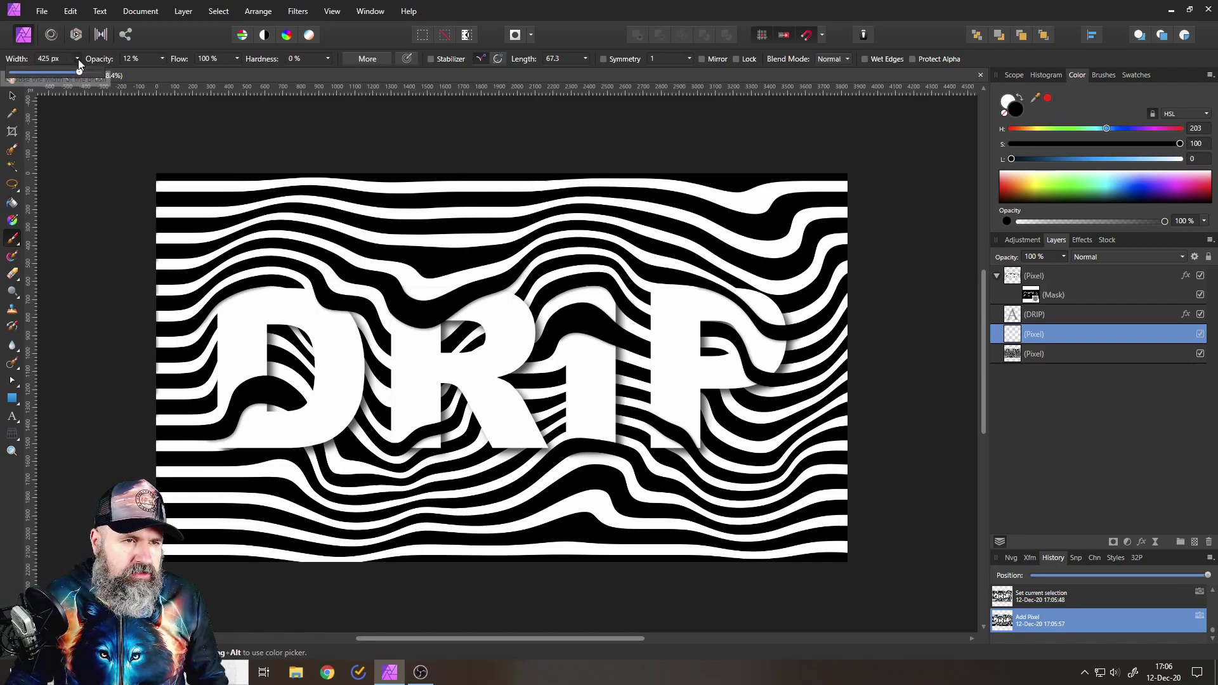
click(89, 71)
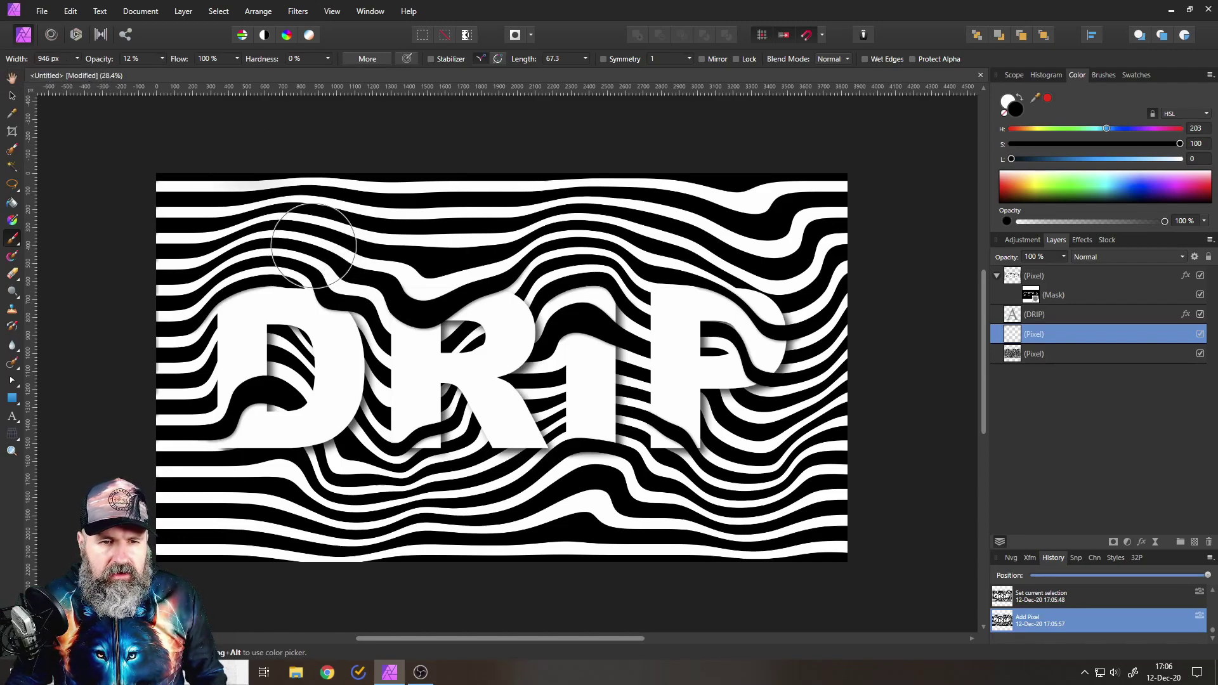
click(77, 59)
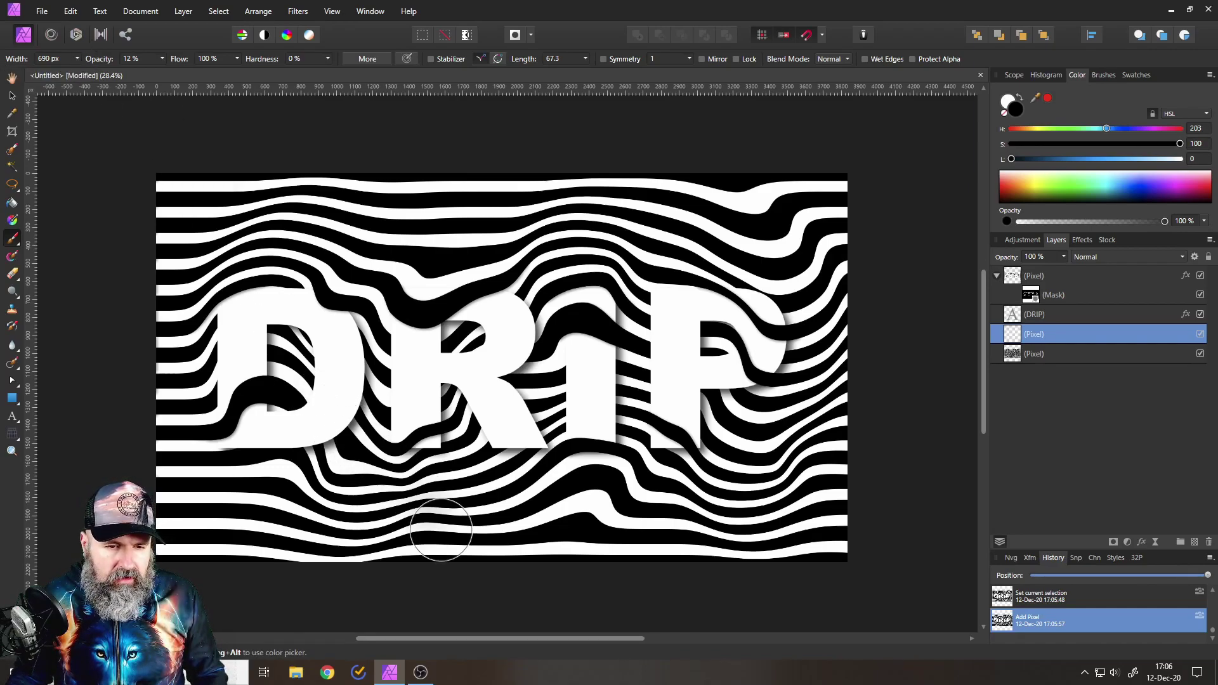
Brush soft shadows into the stripe valleys along the top-right and lower-right edges
scroll(442, 530, up, 3)
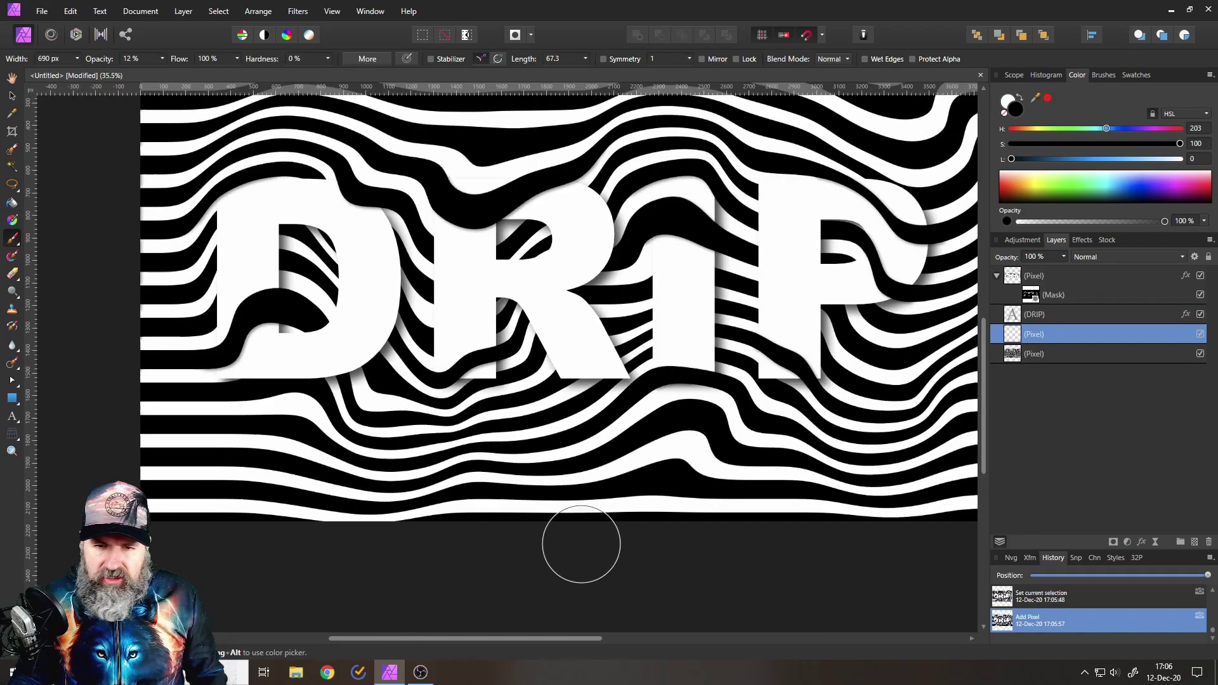
scroll(581, 545, up, 2)
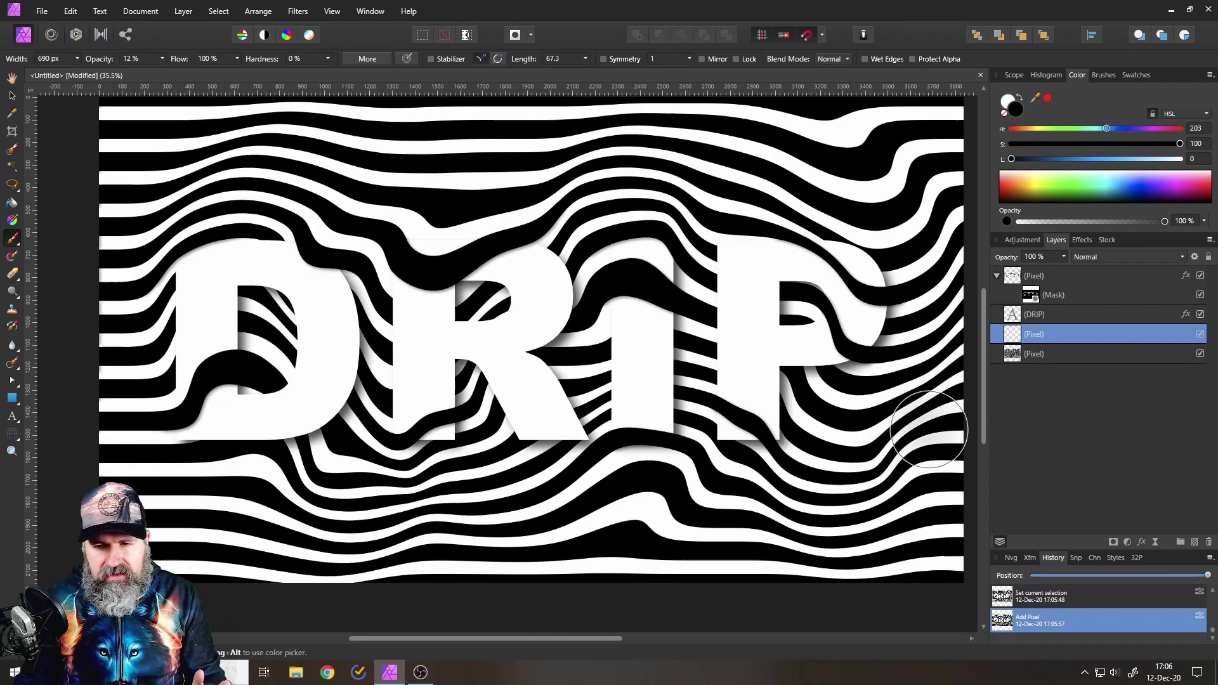
drag(914, 424, 802, 432)
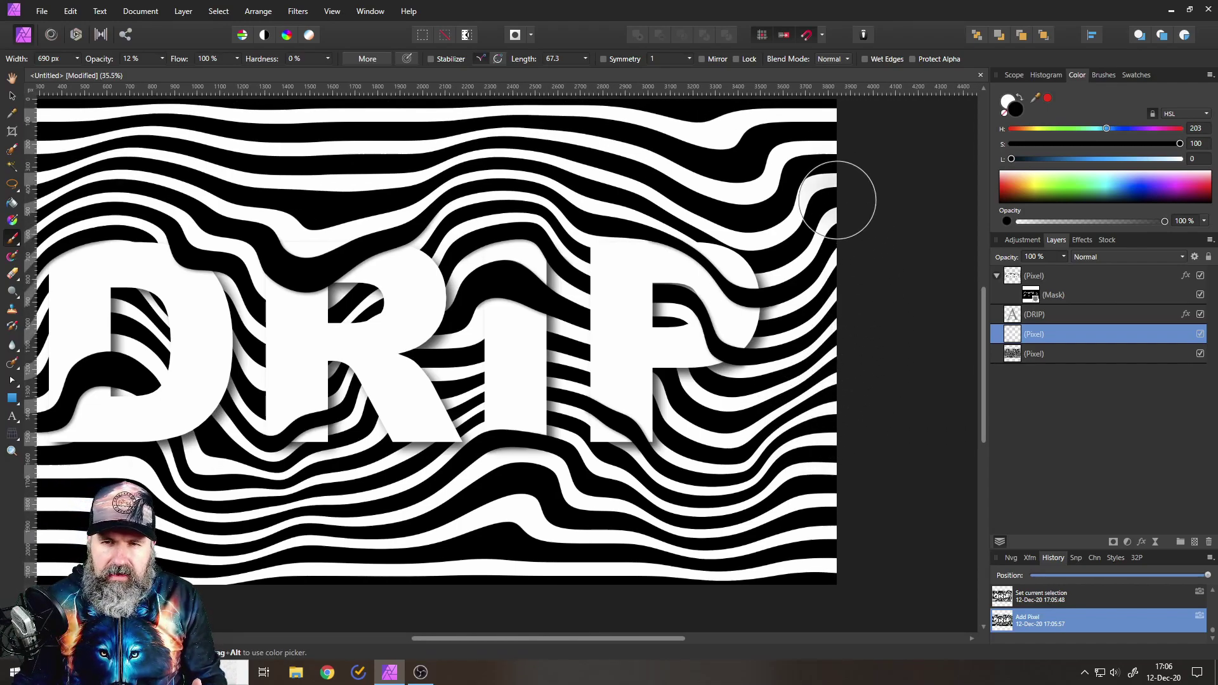
drag(878, 305, 922, 345)
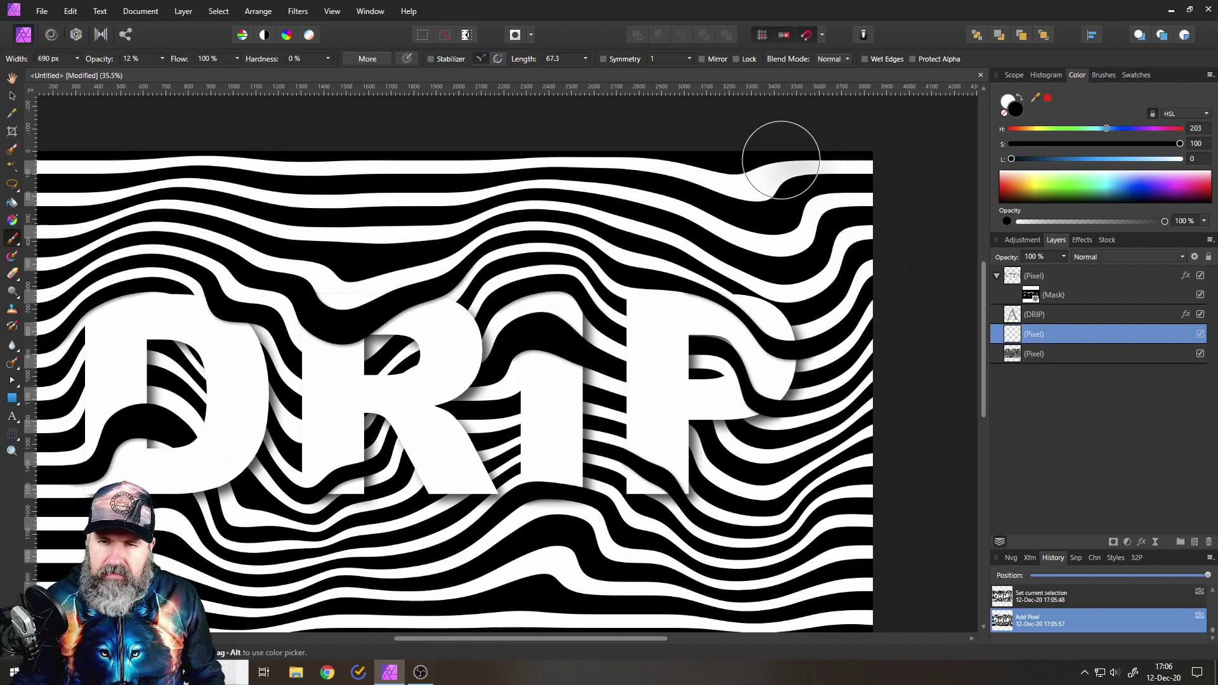
drag(780, 158, 828, 207)
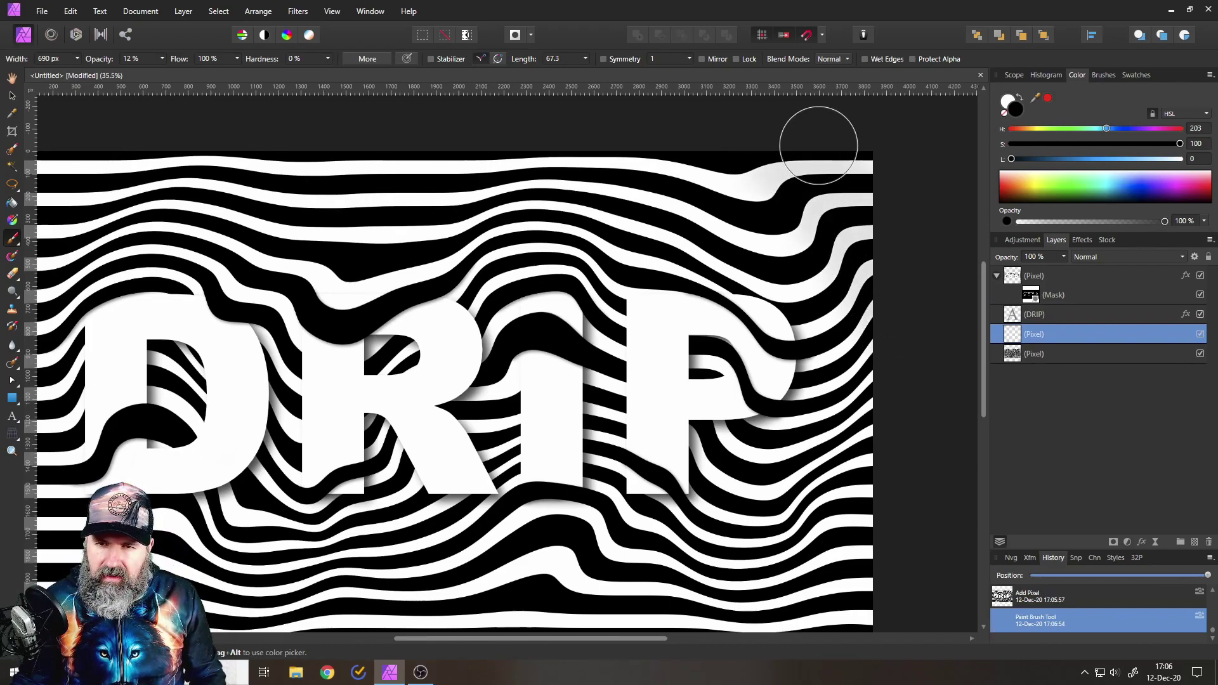
drag(868, 489, 838, 559)
drag(846, 502, 850, 603)
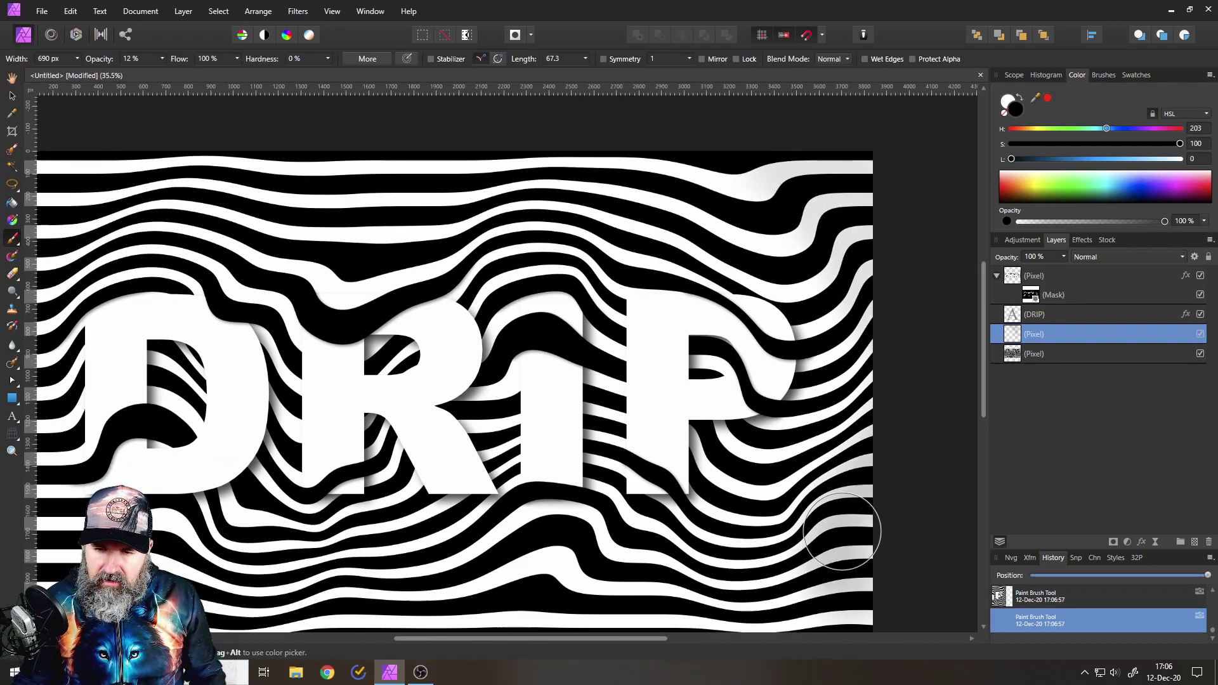
drag(884, 204, 876, 204)
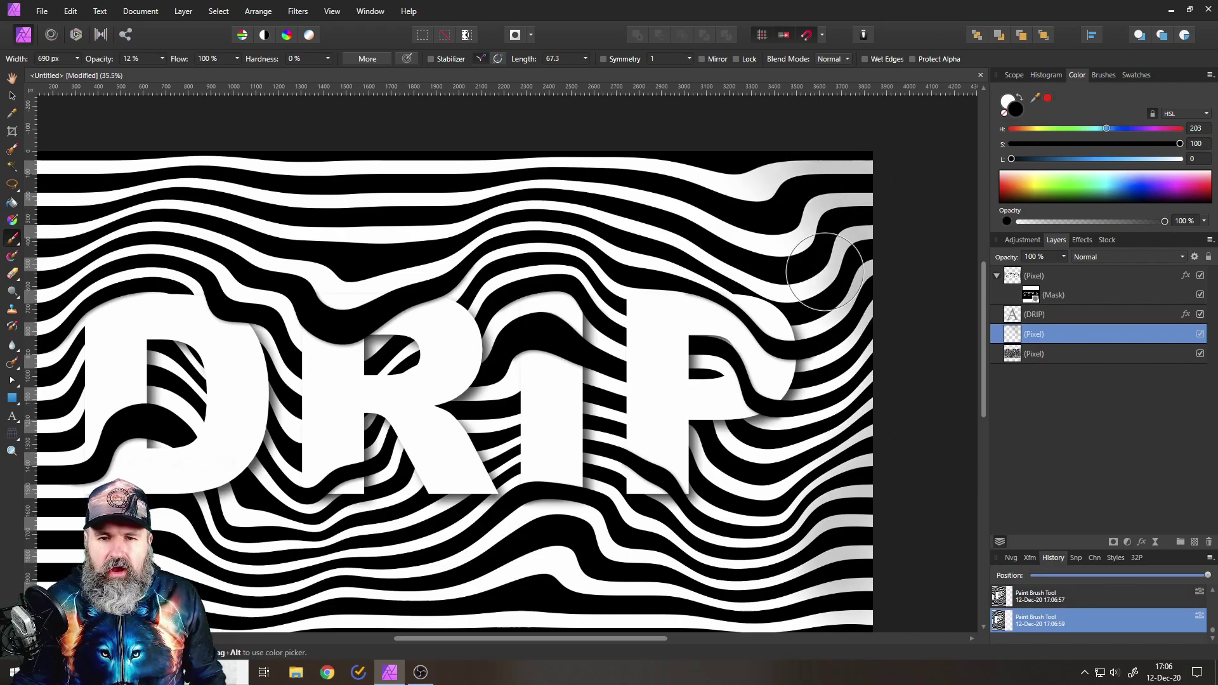
Shade soft shadows around the P's bowl and along the bottom stripes
scroll(897, 361, down, 3)
mouse_move(677, 277)
mouse_down()
mouse_move(685, 199)
mouse_move(698, 200)
mouse_move(672, 299)
mouse_move(684, 196)
mouse_move(685, 280)
mouse_move(700, 240)
mouse_up()
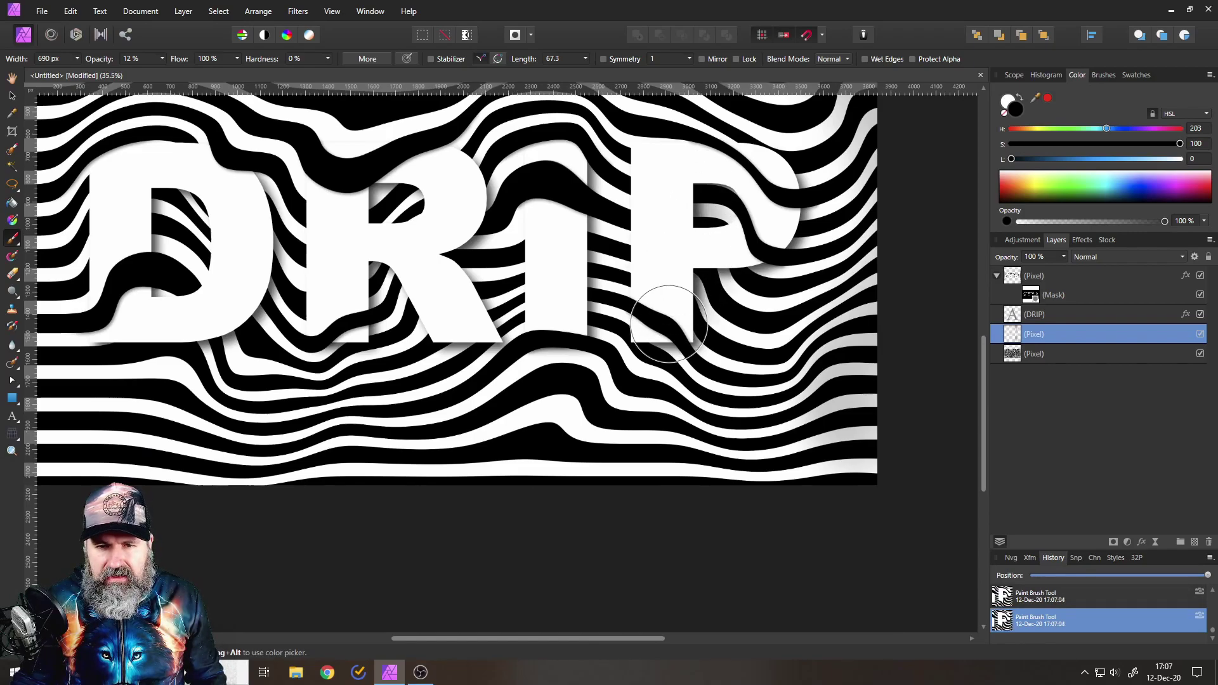
scroll(676, 412, down, 3)
drag(749, 326, 694, 253)
mouse_move(743, 329)
mouse_down()
mouse_move(626, 307)
mouse_move(701, 318)
mouse_move(756, 305)
mouse_up()
scroll(757, 305, up, 3)
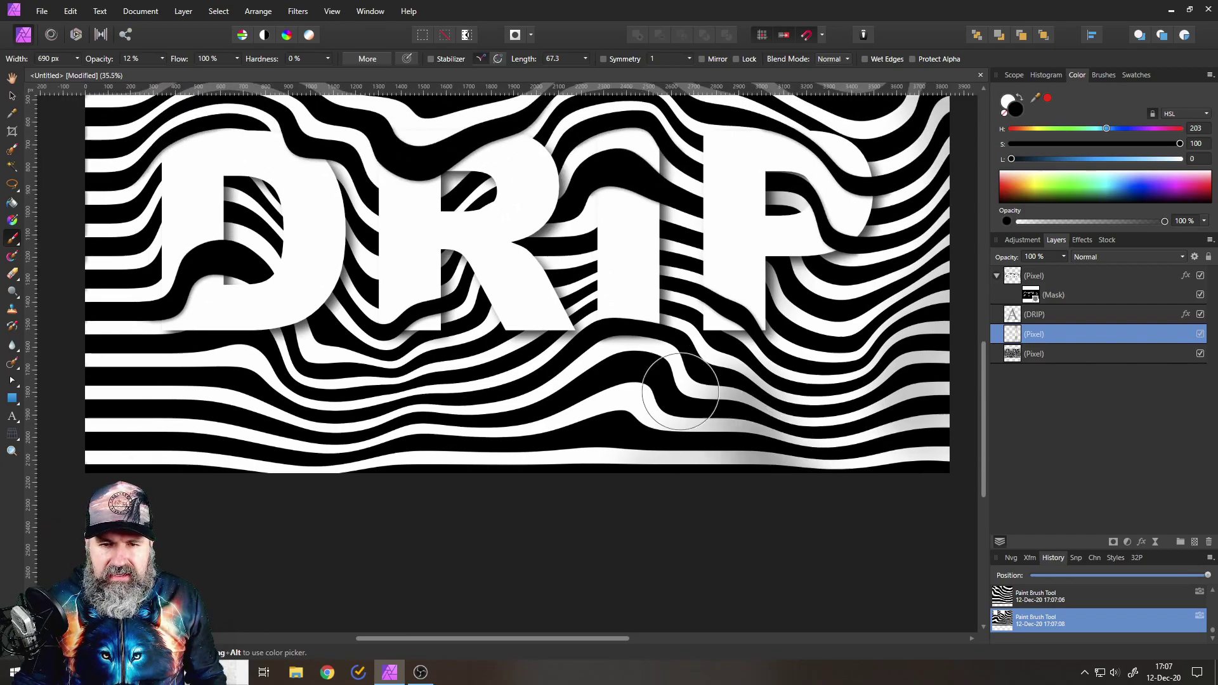
mouse_move(711, 342)
mouse_down()
mouse_move(641, 364)
mouse_move(625, 400)
mouse_move(623, 367)
mouse_move(463, 389)
mouse_move(436, 380)
mouse_move(407, 401)
mouse_move(321, 415)
mouse_move(302, 358)
mouse_move(273, 356)
mouse_move(279, 393)
mouse_move(325, 387)
mouse_move(313, 429)
mouse_move(299, 348)
mouse_move(273, 346)
mouse_up()
scroll(317, 439, up, 2)
scroll(317, 439, left, 2)
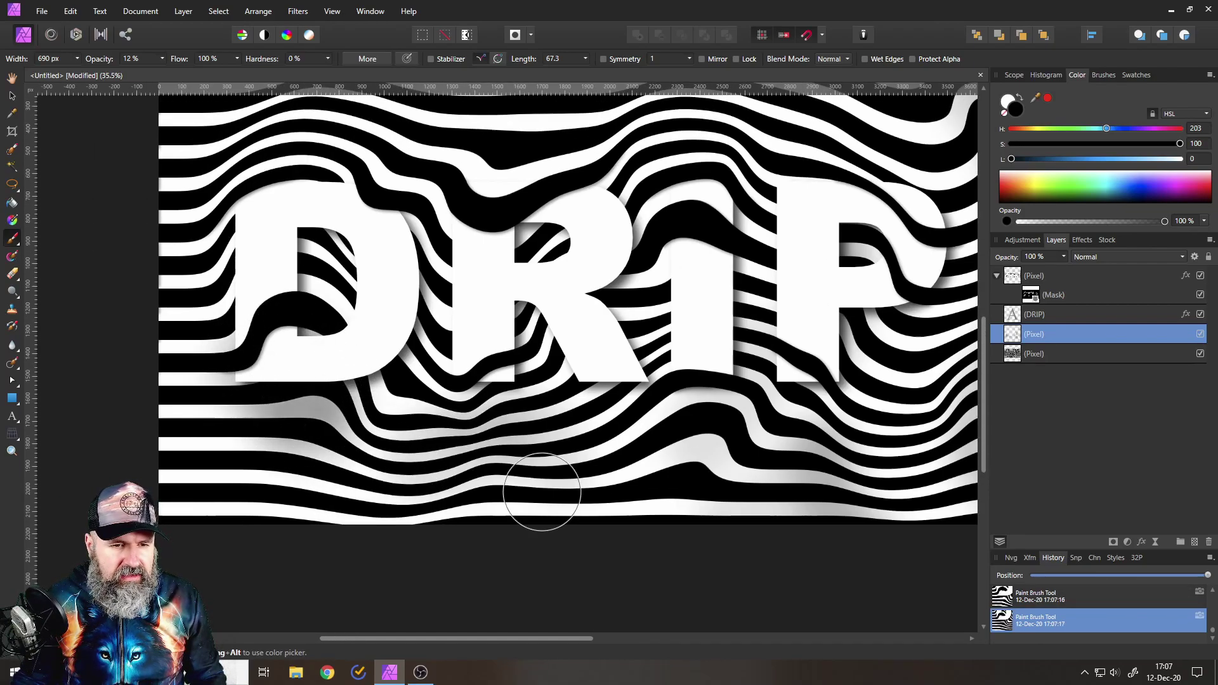
Erase some shading under the D, then repaint soft shadows in the stripes around the D and R
click(11, 274)
mouse_move(299, 408)
mouse_down()
mouse_move(261, 363)
mouse_move(316, 346)
mouse_move(238, 378)
mouse_move(299, 400)
mouse_move(263, 408)
mouse_move(348, 443)
mouse_move(257, 387)
mouse_move(243, 359)
mouse_move(214, 388)
mouse_up()
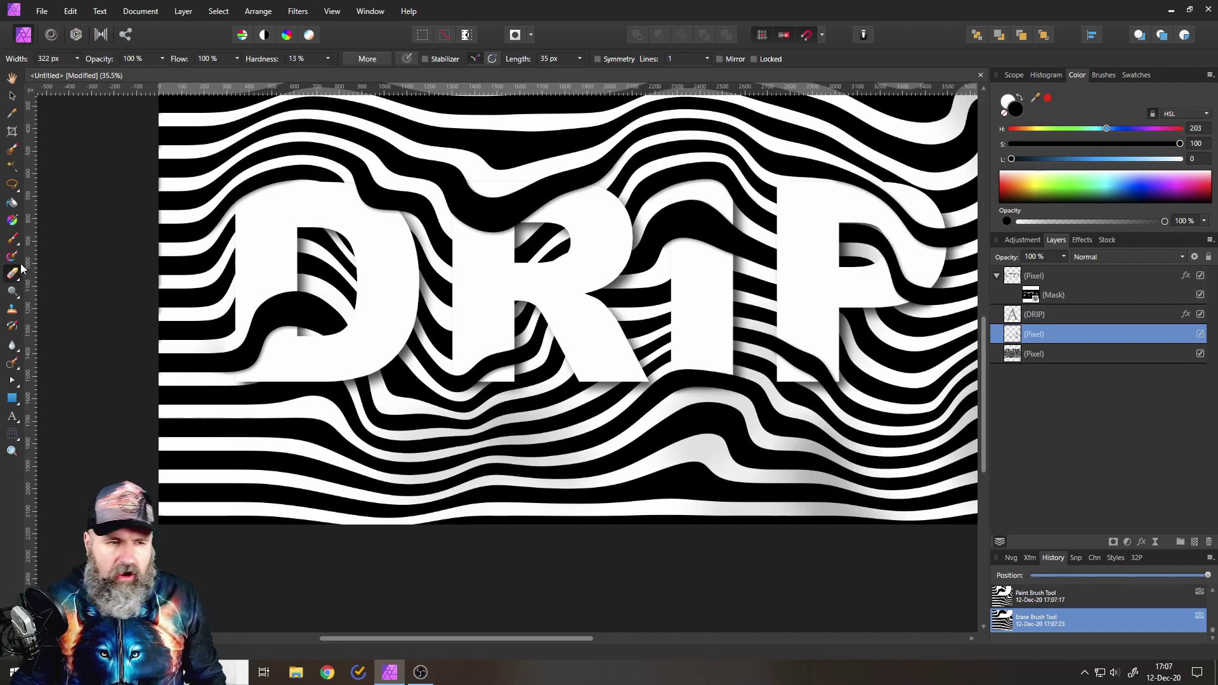
click(11, 241)
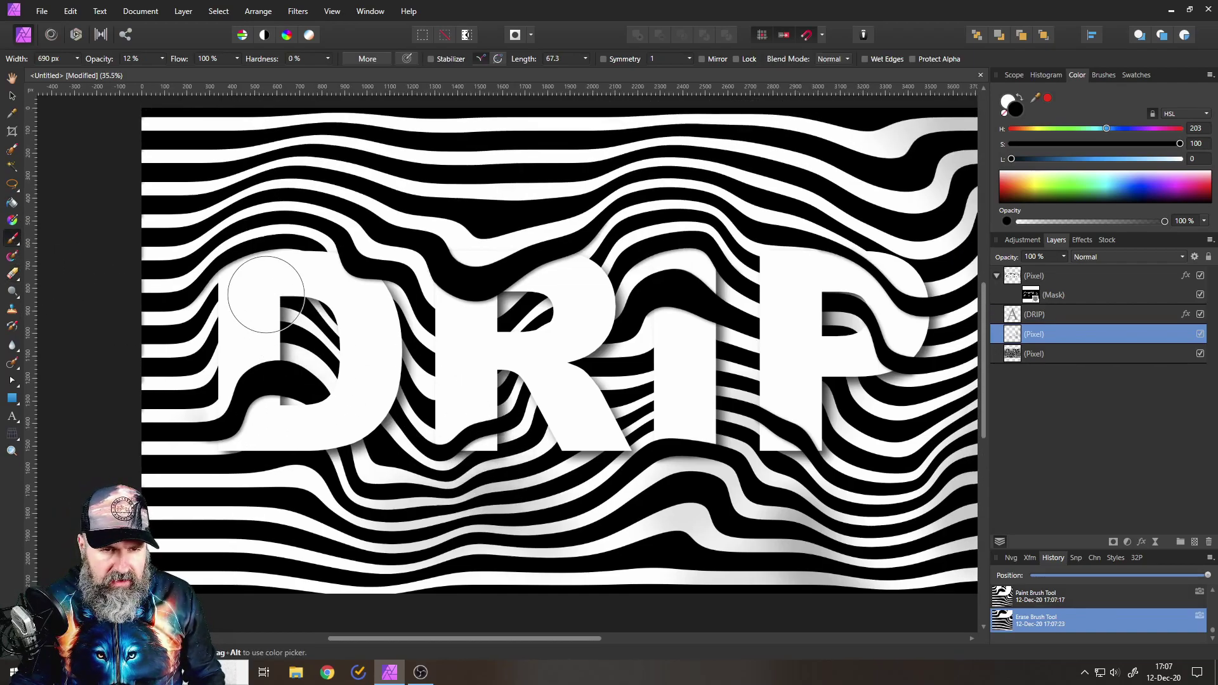
drag(272, 331, 277, 394)
drag(502, 318, 542, 303)
mouse_move(447, 410)
mouse_down()
mouse_move(584, 408)
mouse_move(799, 311)
mouse_move(838, 311)
mouse_up()
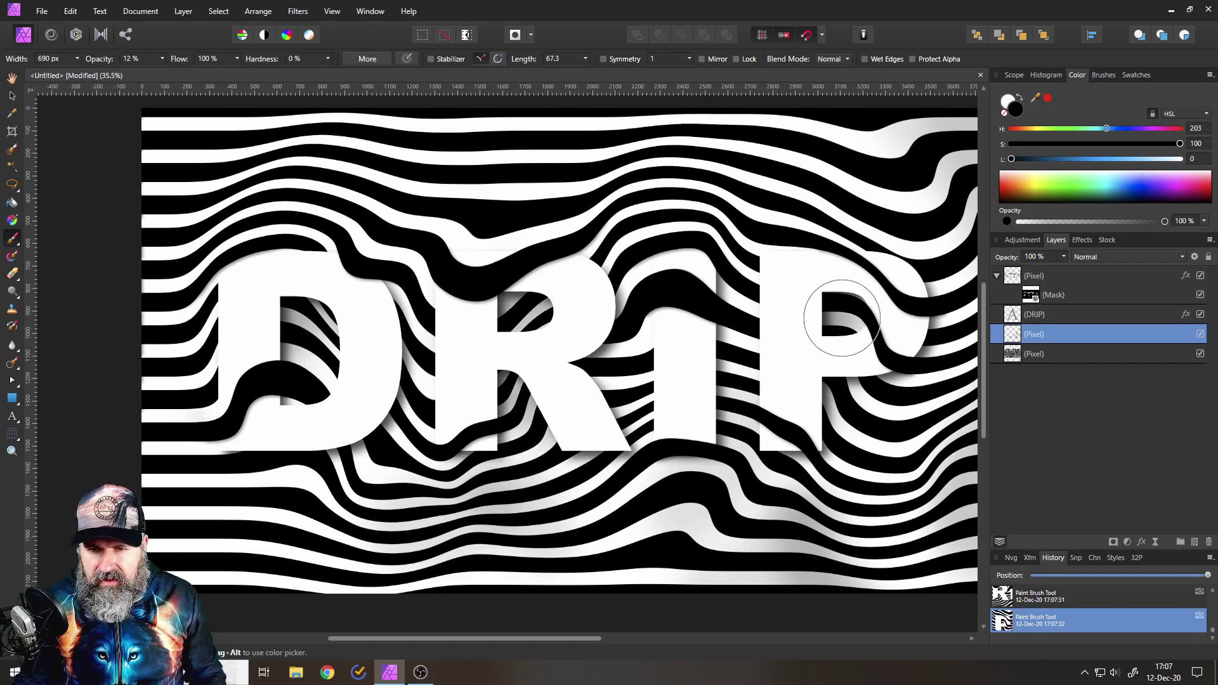
Paint soft shadows between the R and I, around the R, and across the top and top-left stripes
mouse_move(710, 290)
mouse_down()
mouse_move(709, 334)
mouse_move(731, 309)
mouse_move(726, 283)
mouse_move(611, 375)
mouse_up()
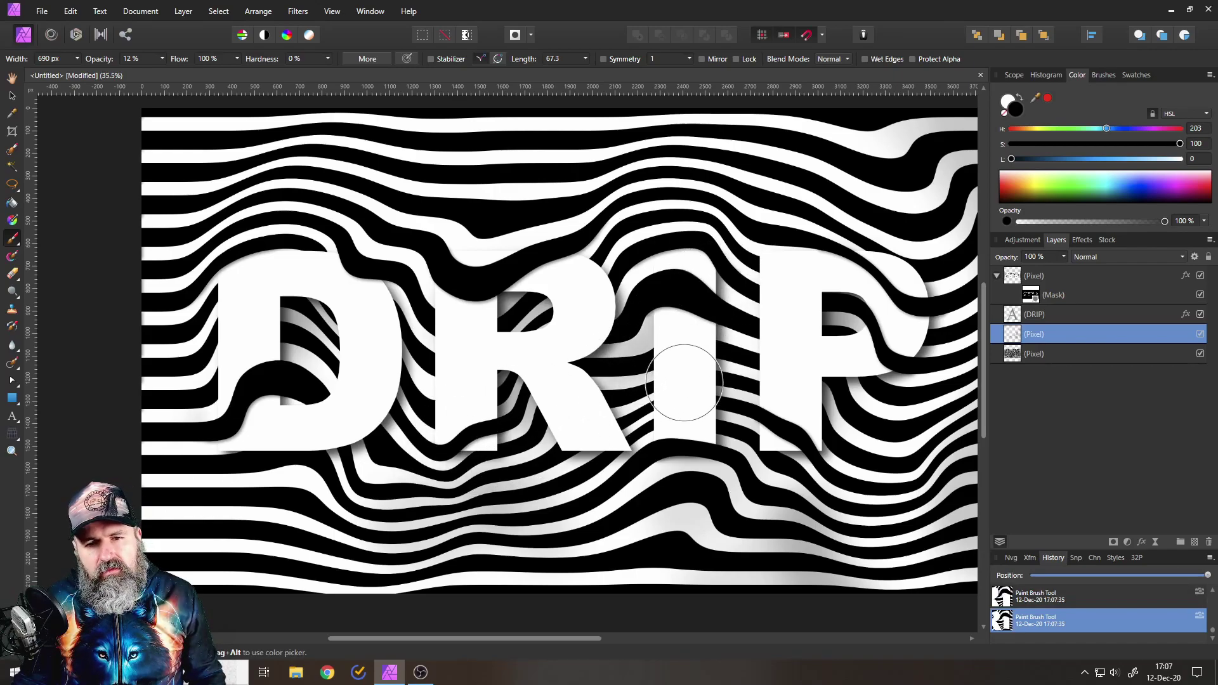
drag(693, 425, 628, 524)
mouse_move(554, 252)
mouse_down()
mouse_move(526, 319)
mouse_move(592, 229)
mouse_move(687, 221)
mouse_move(685, 345)
mouse_move(647, 241)
mouse_move(712, 364)
mouse_move(646, 307)
mouse_move(541, 322)
mouse_move(511, 345)
mouse_move(623, 254)
mouse_move(618, 296)
mouse_move(517, 319)
mouse_move(539, 298)
mouse_up()
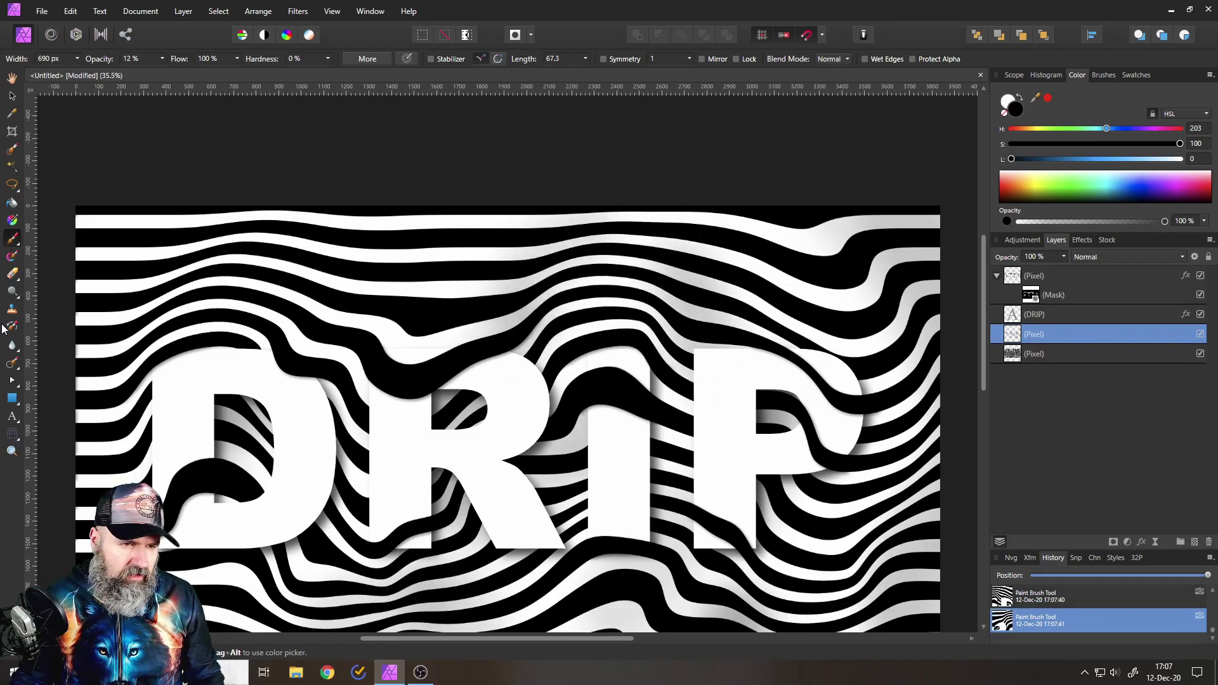
drag(262, 253, 369, 247)
mouse_move(444, 374)
mouse_down()
mouse_move(464, 351)
mouse_move(298, 504)
mouse_move(257, 514)
mouse_up()
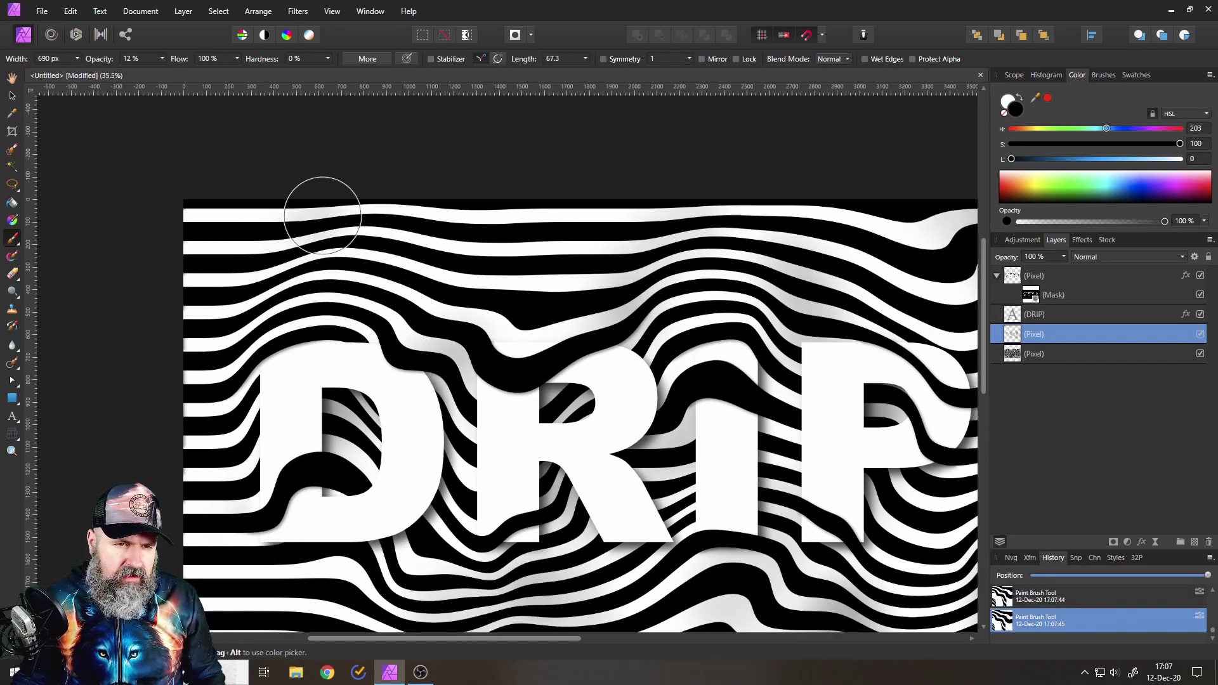
mouse_move(212, 407)
mouse_down()
mouse_move(267, 274)
mouse_move(335, 228)
mouse_move(356, 263)
mouse_move(381, 241)
mouse_up()
scroll(471, 158, down, 3)
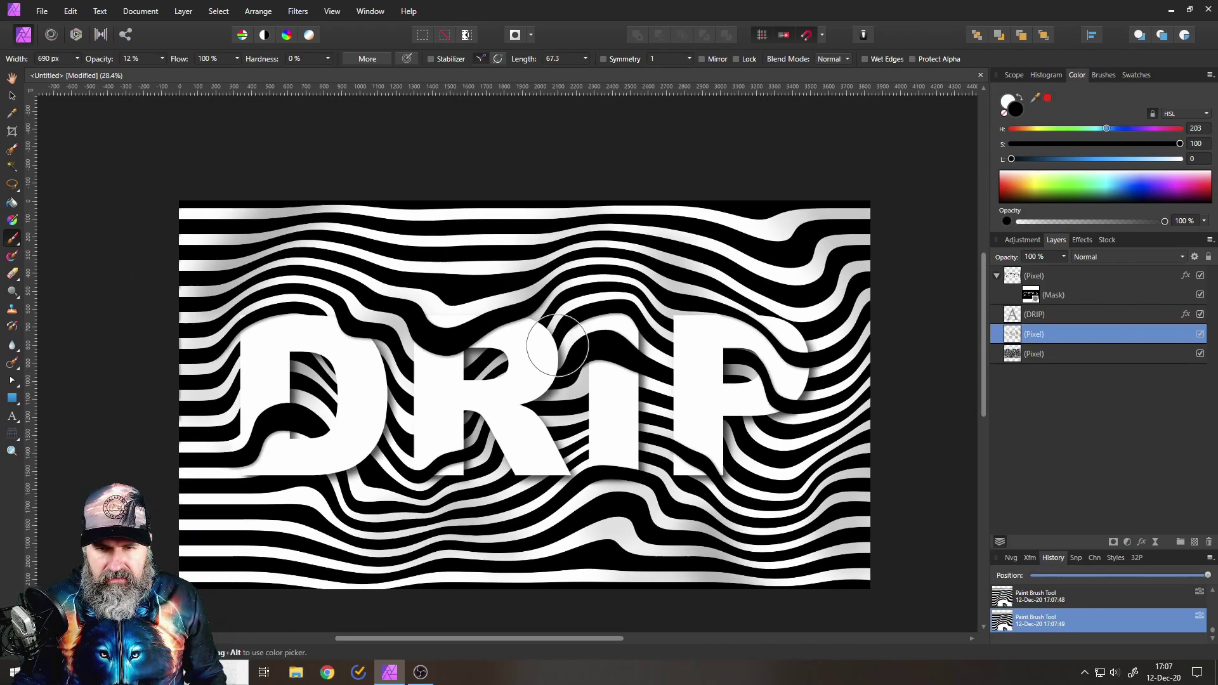
scroll(933, 368, up, 1)
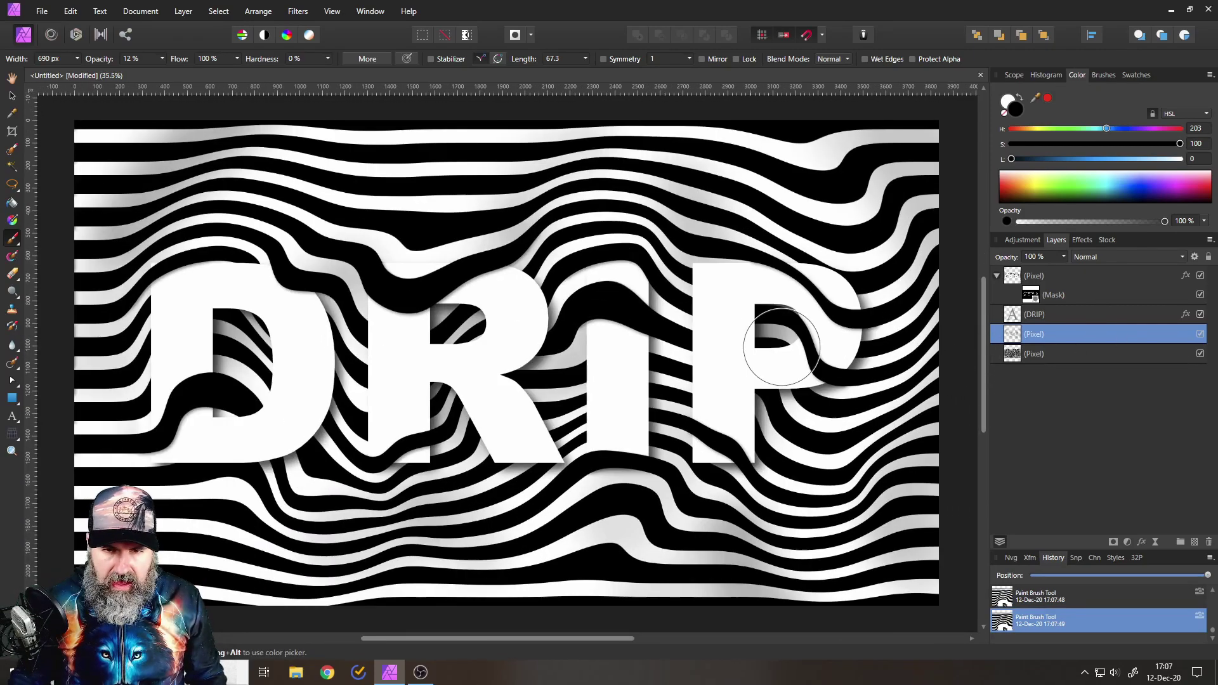
click(1200, 335)
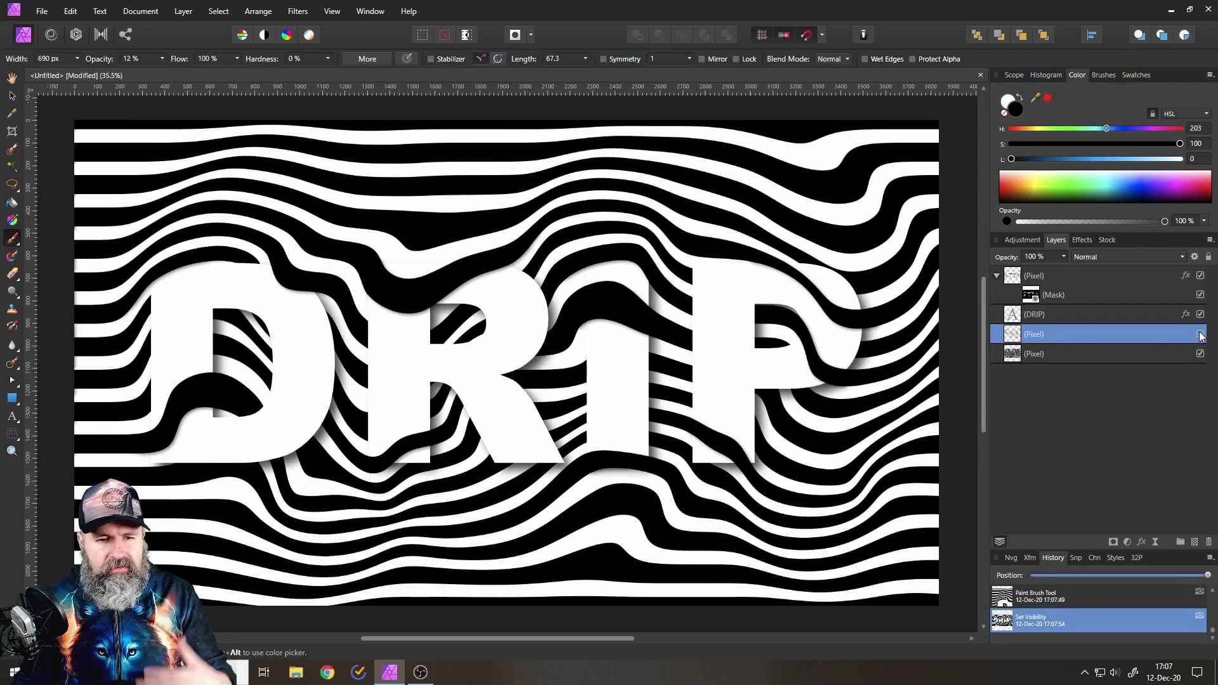
click(1200, 335)
click(1200, 335)
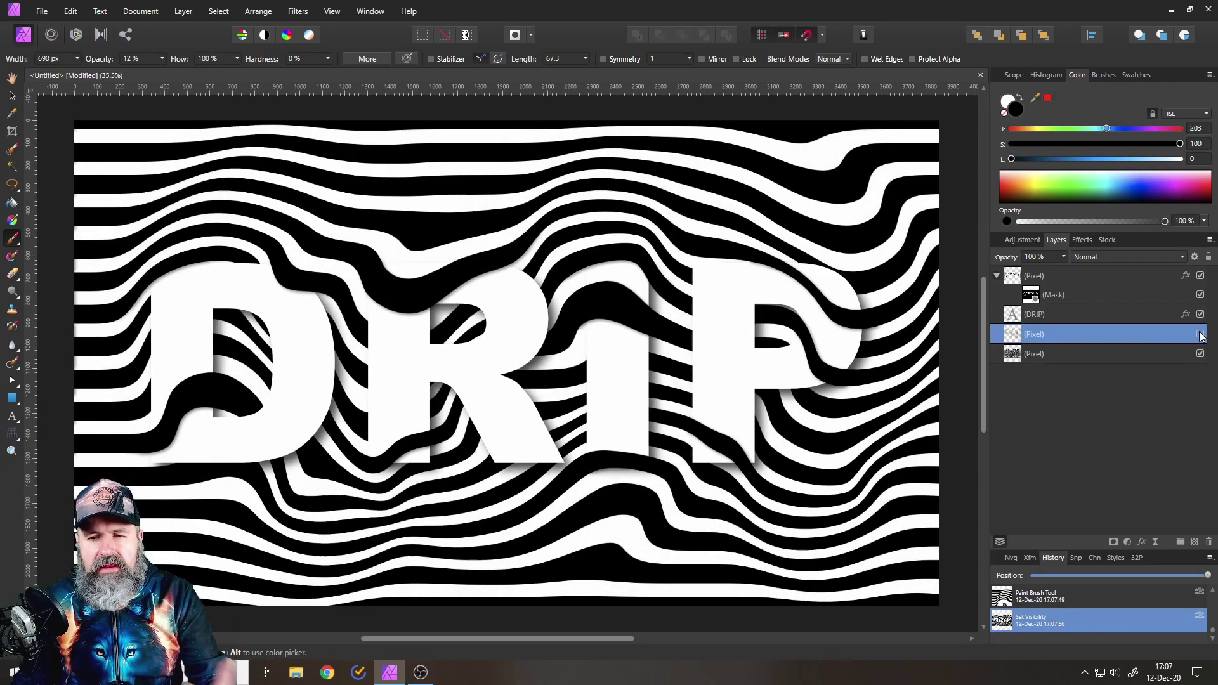
click(1200, 334)
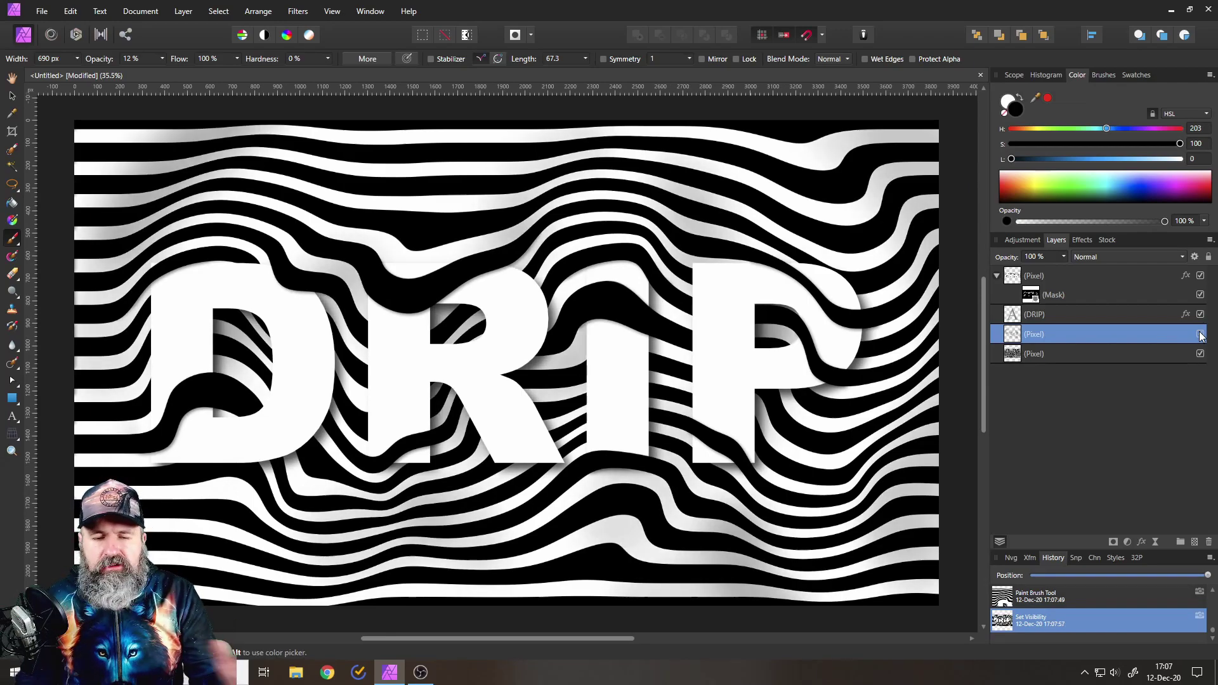